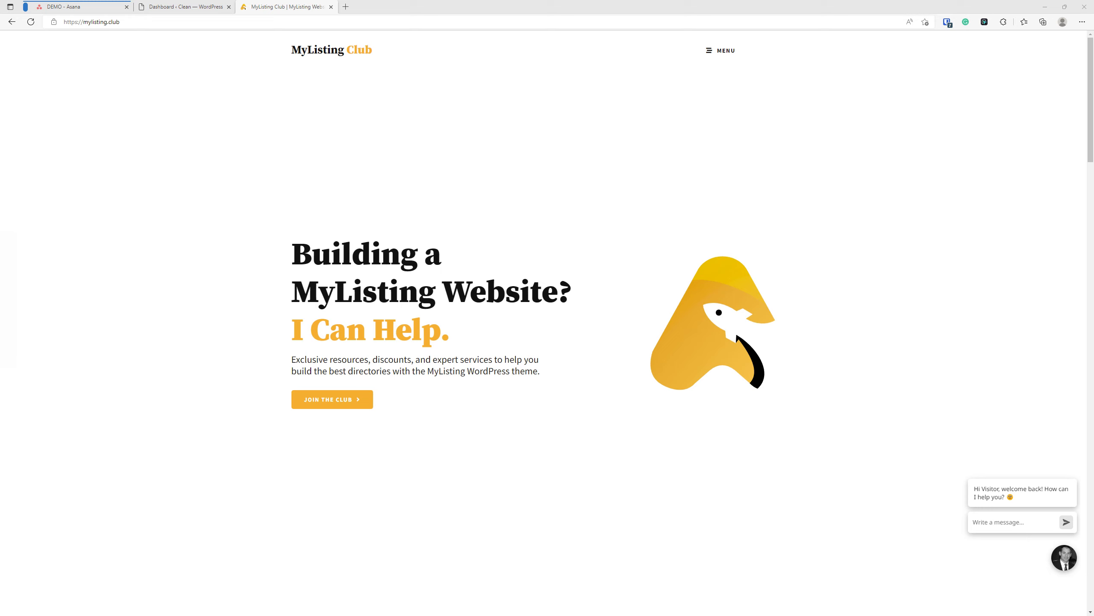
Scroll down the homepage product list and open the MyListing Project Template card
scroll(365, 257, down, 9)
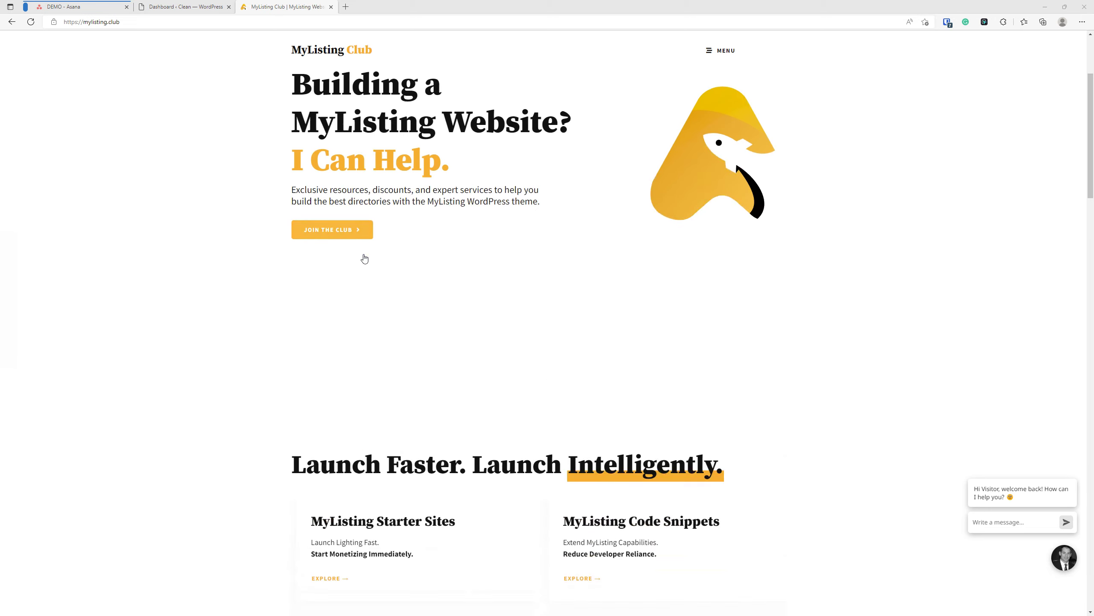
scroll(366, 258, down, 4)
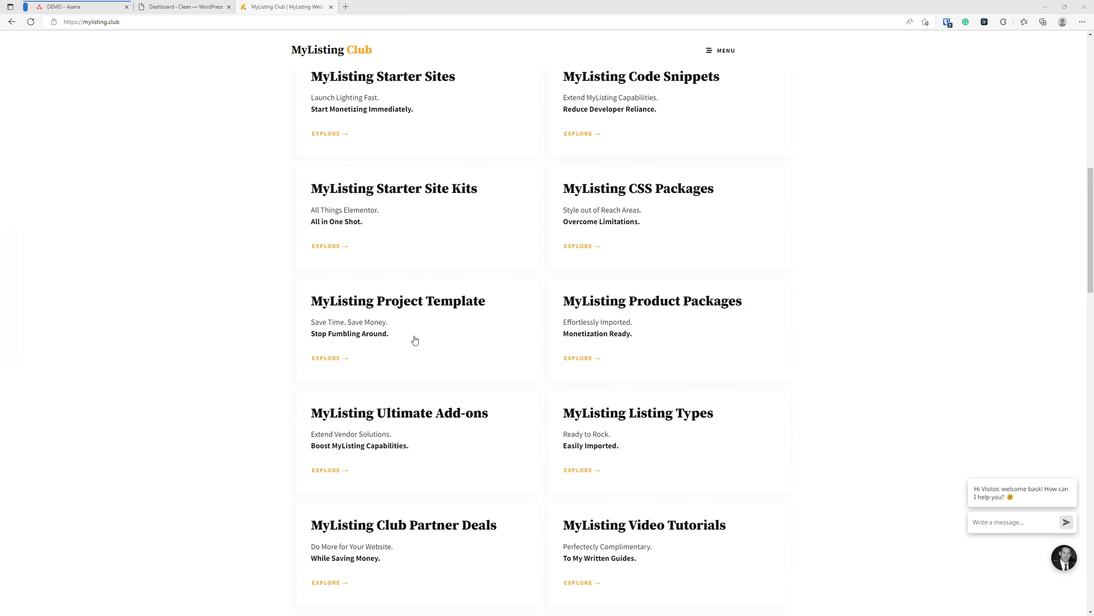
click(435, 307)
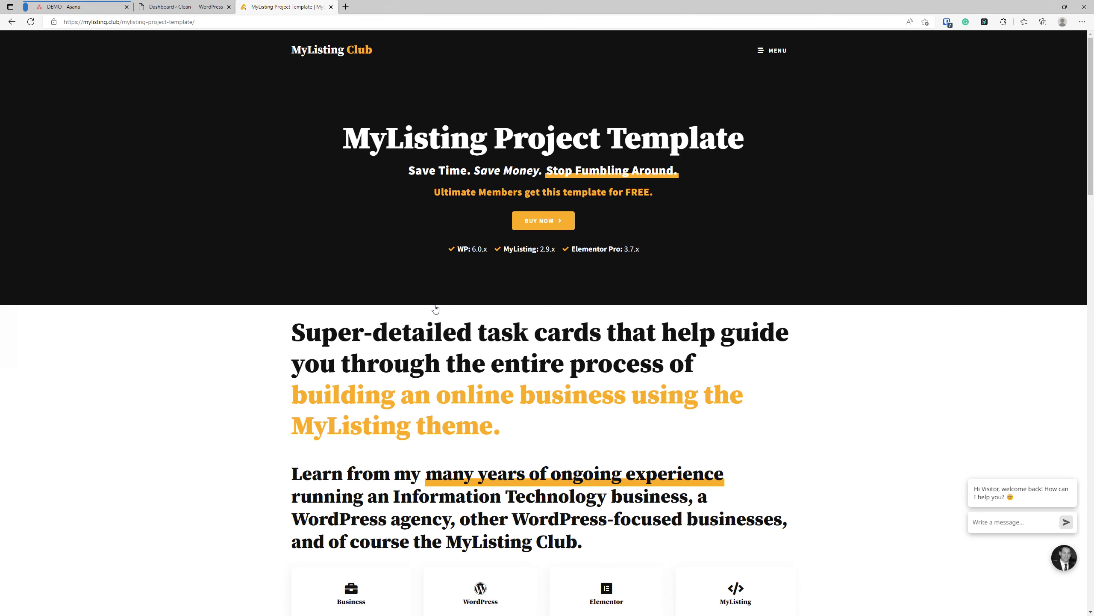
scroll(435, 308, down, 10)
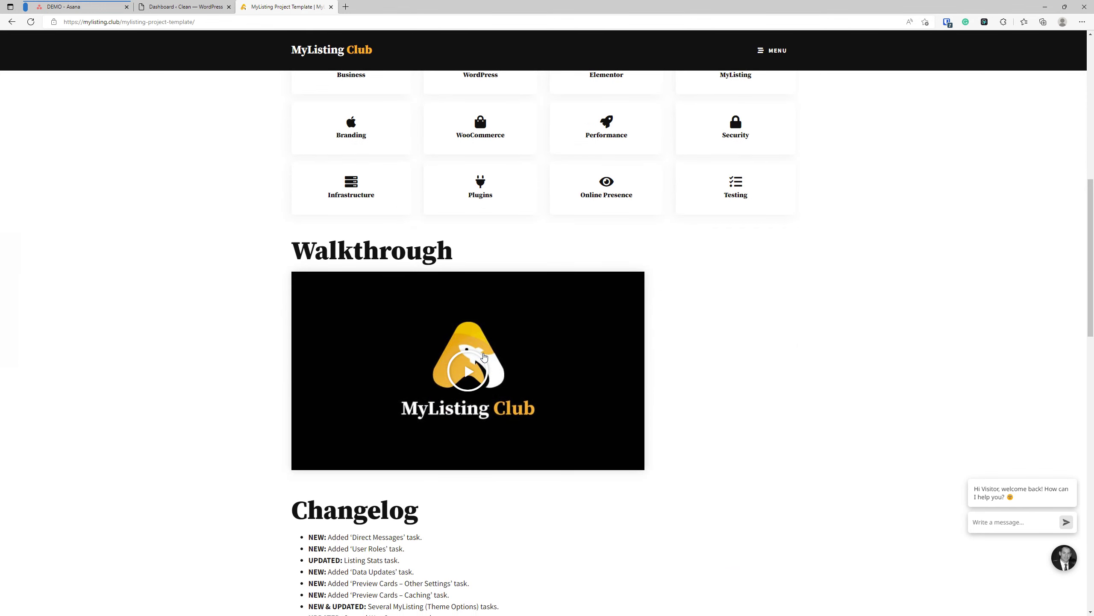
scroll(484, 356, down, 5)
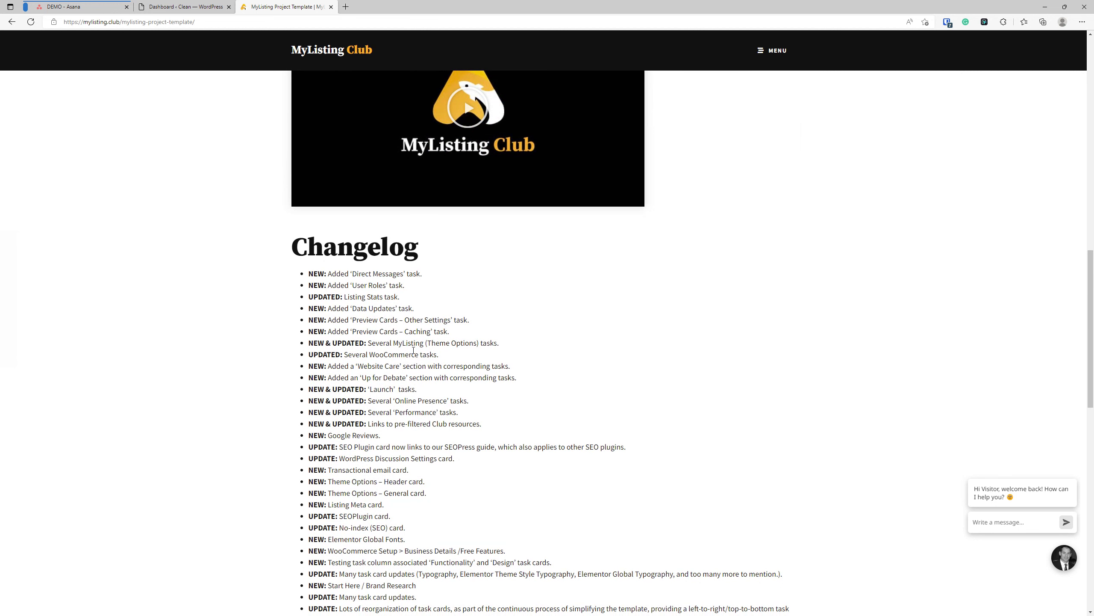
scroll(412, 331, up, 13)
scroll(411, 325, up, 2)
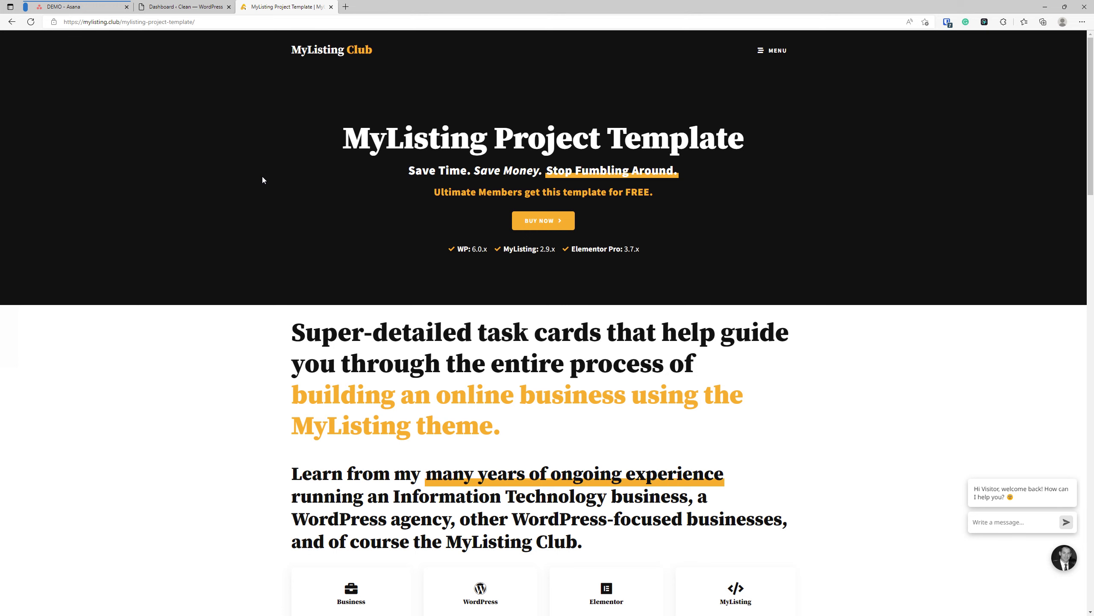
Close the MyListing Project Template tab and switch from the Asana DEMO board to the WordPress Dashboard
click(331, 6)
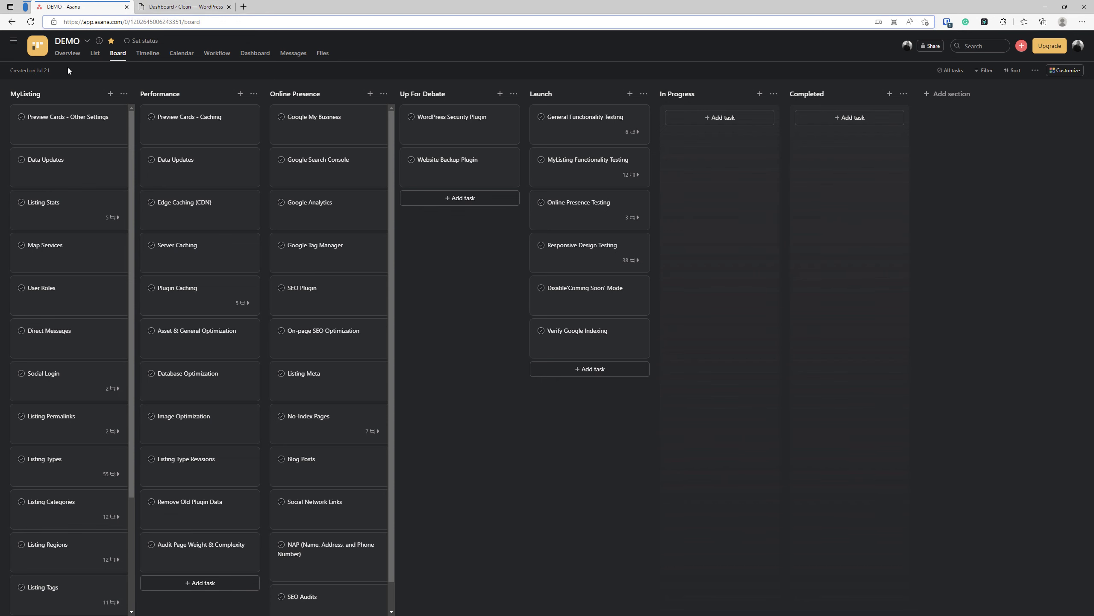
click(176, 5)
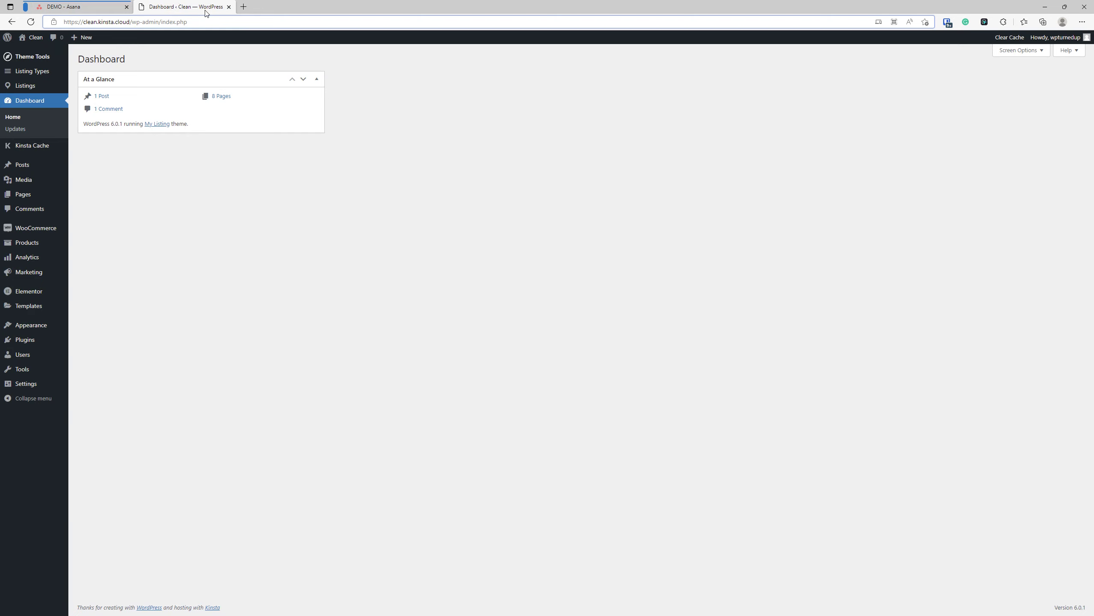
Go to Theme Tools > Performance in WordPress, then return to the Asana DEMO board
mouse_move(39, 58)
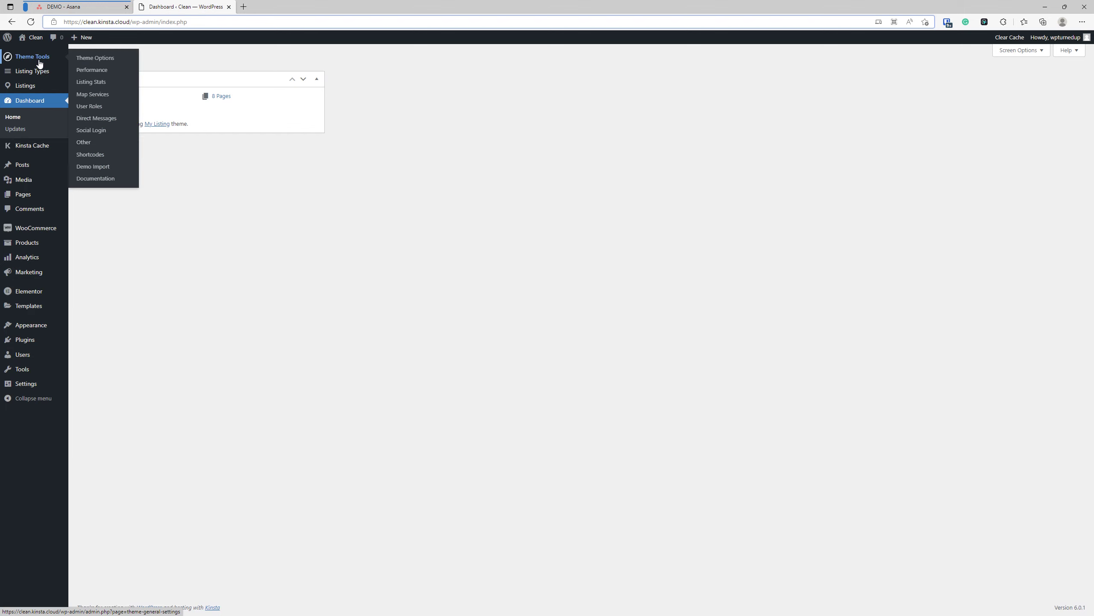
click(95, 70)
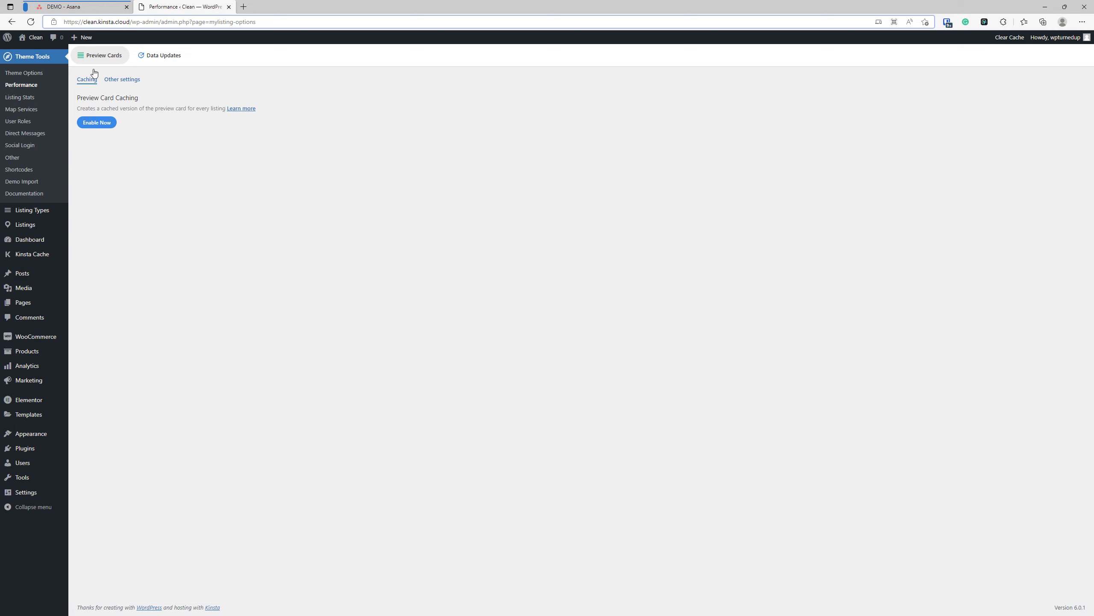
click(64, 6)
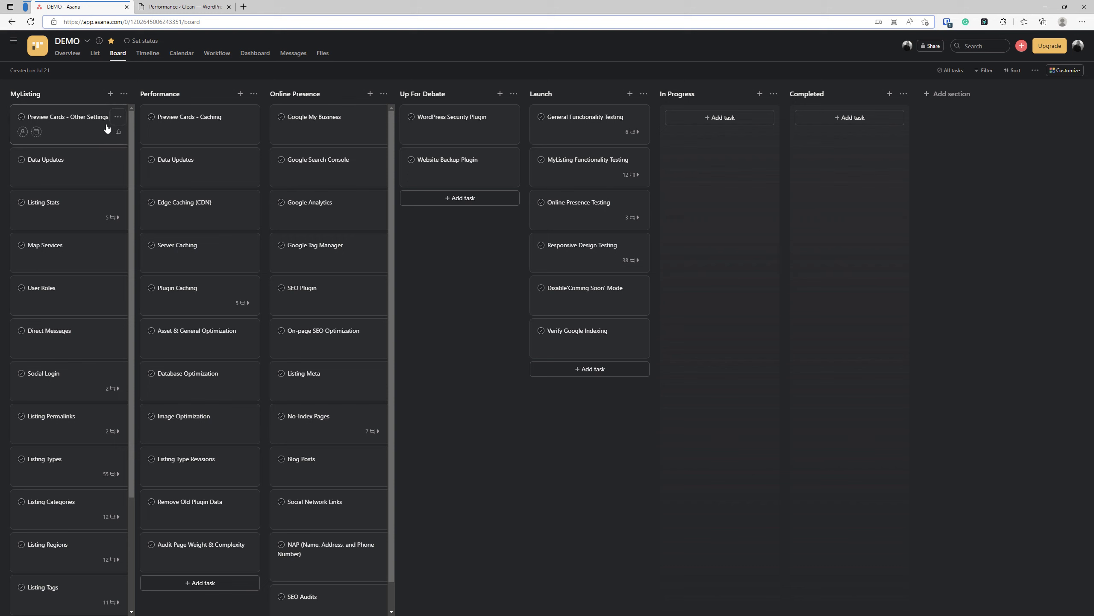
Return to the WordPress Performance page showing the Preview Card Caching option
click(173, 13)
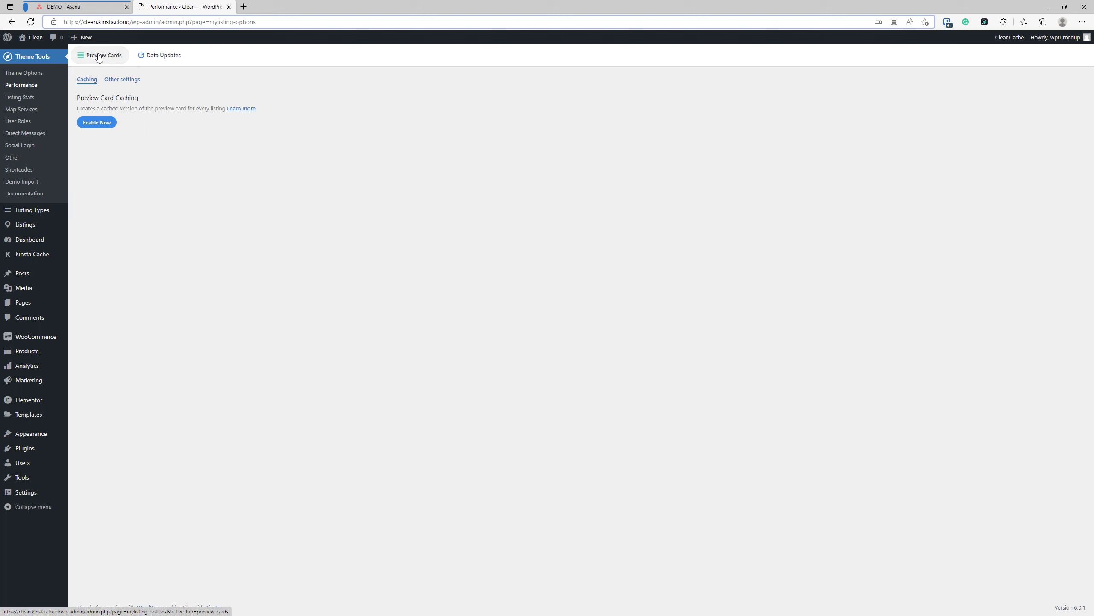
Show the Preview Cards Other settings: medium_large picture quality and 1 gallery slide
click(127, 83)
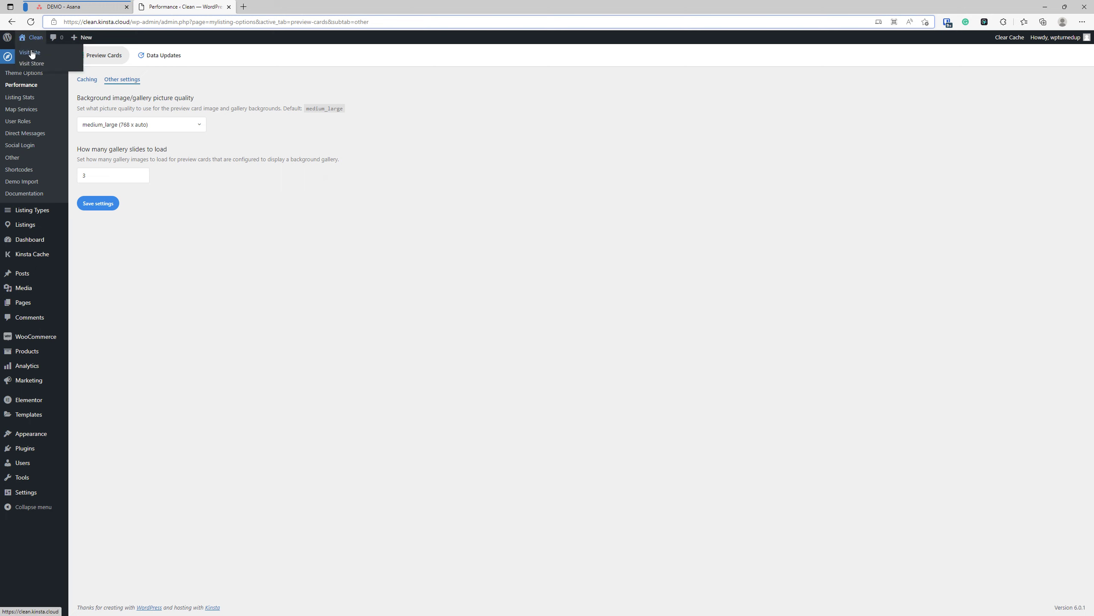
Open the front-end site in a new tab and navigate to its /explore/ page
right_click(30, 53)
click(64, 54)
click(281, 6)
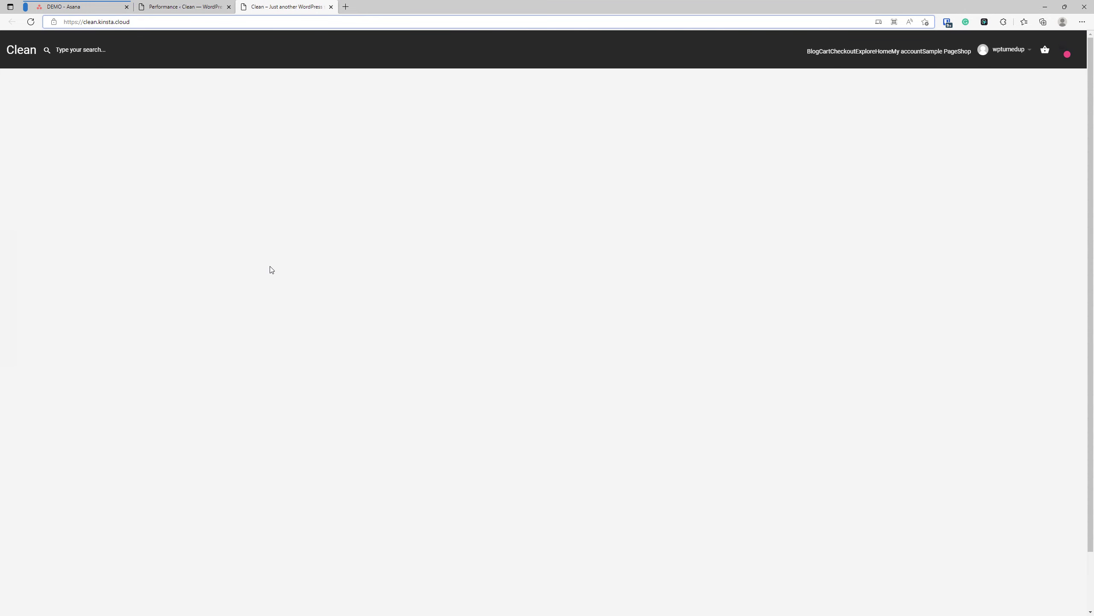
click(225, 22)
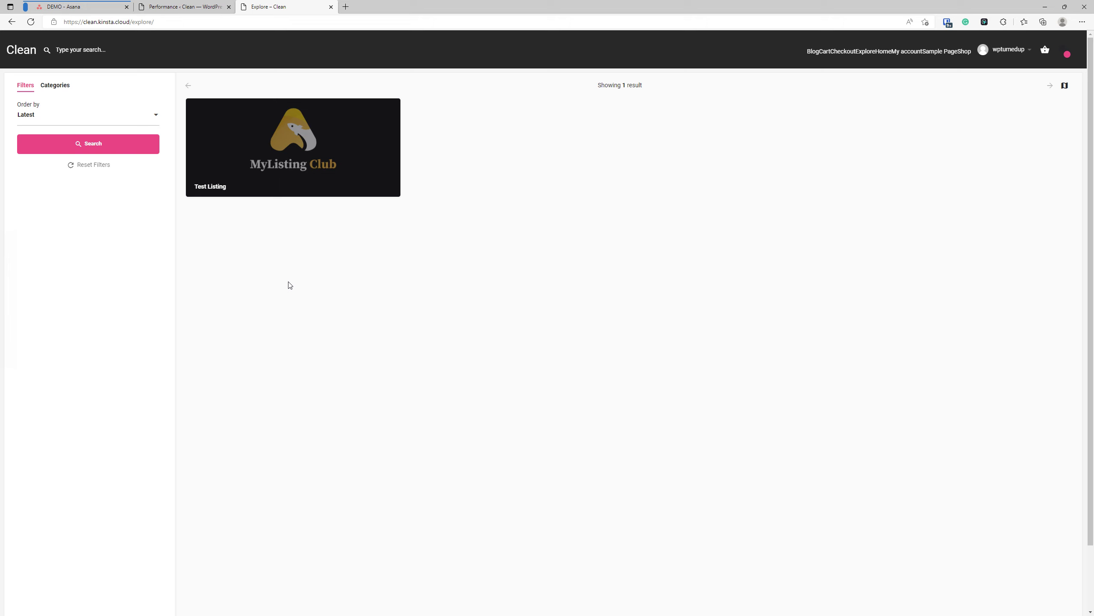
Inspect the Test Listing card in Edge DevTools and select its div.lf-item element
right_click(206, 144)
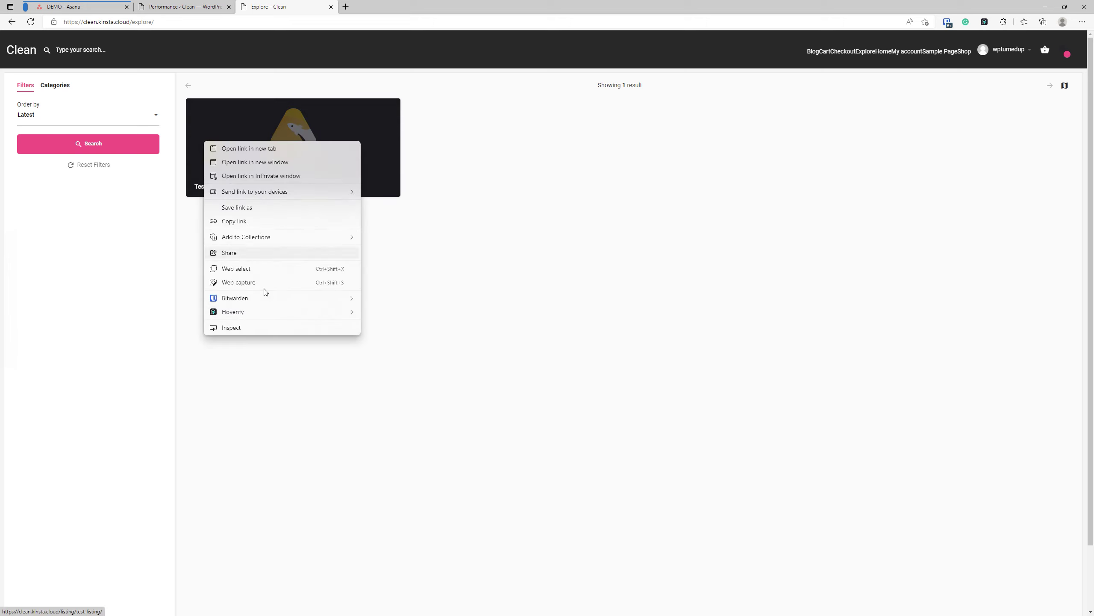
click(262, 328)
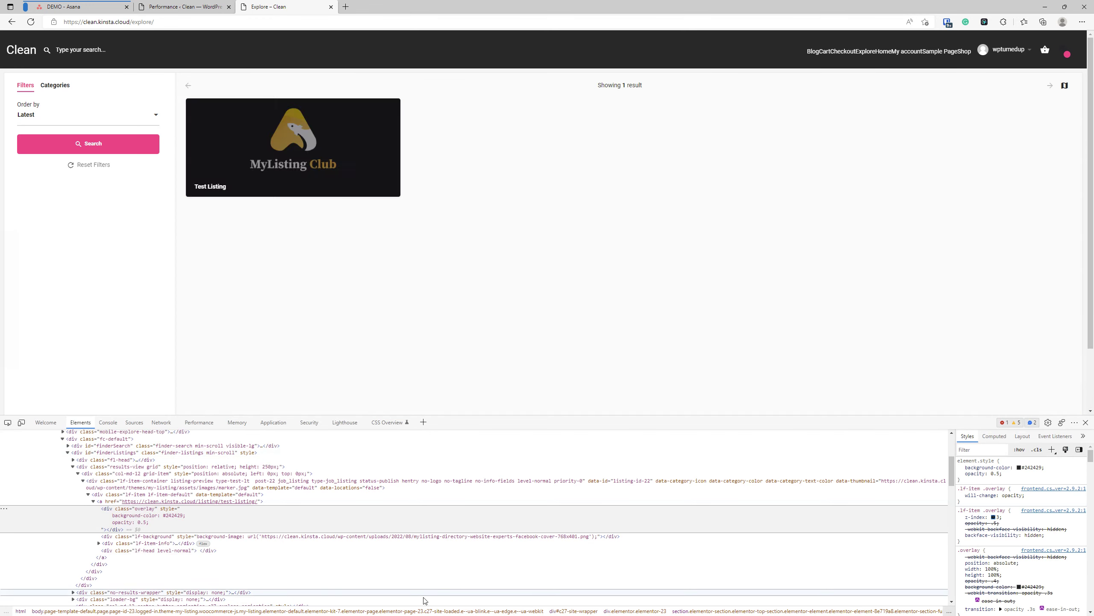
click(271, 494)
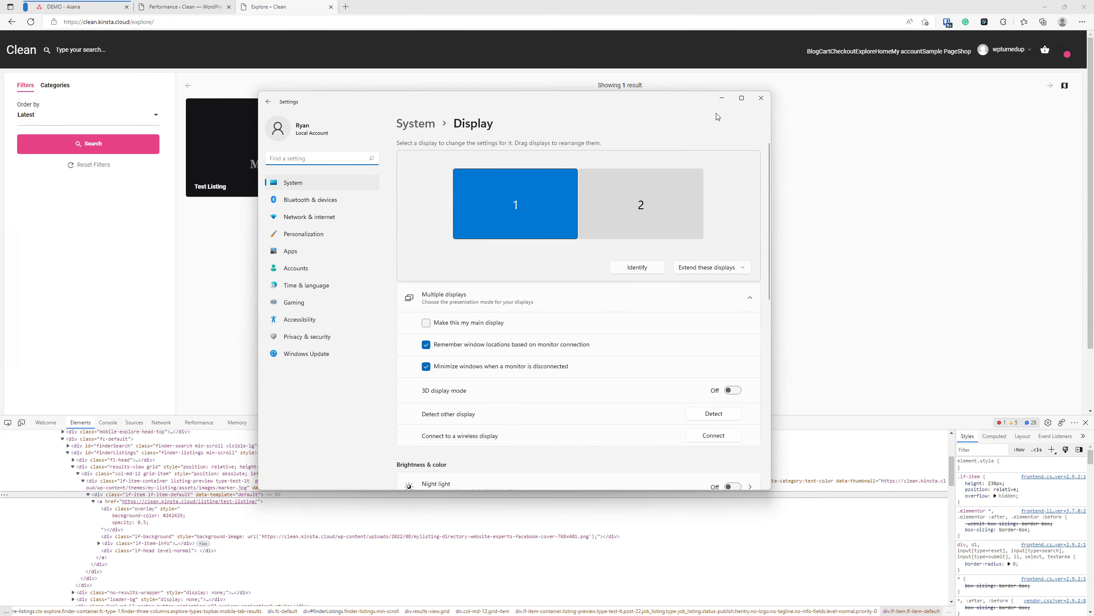
Maximize Settings and switch the display resolution to 2048 × 1080, keeping the change
click(742, 98)
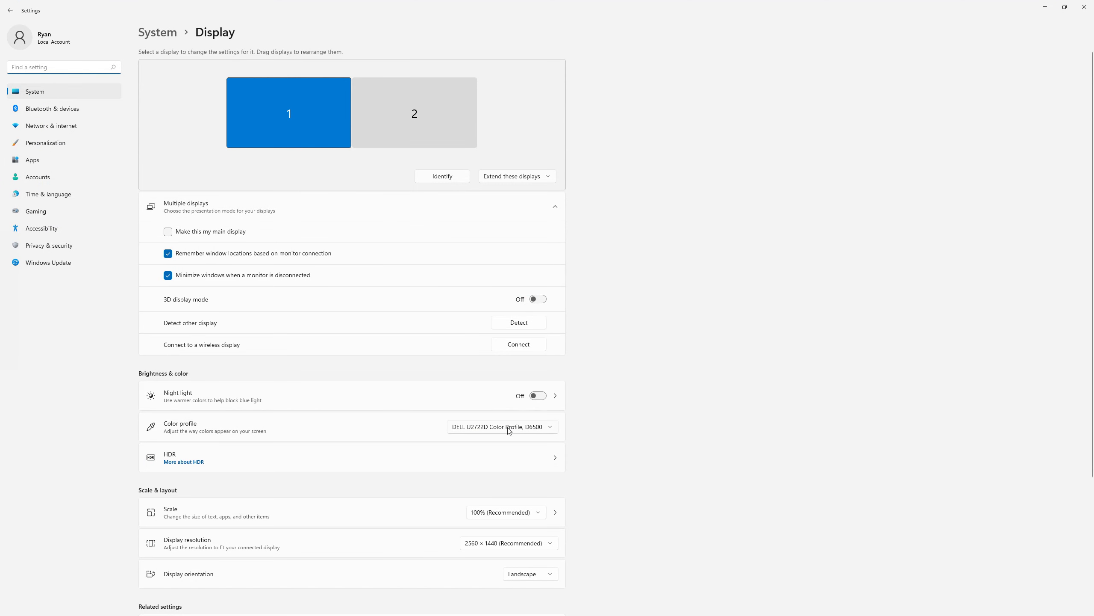
scroll(475, 426, down, 4)
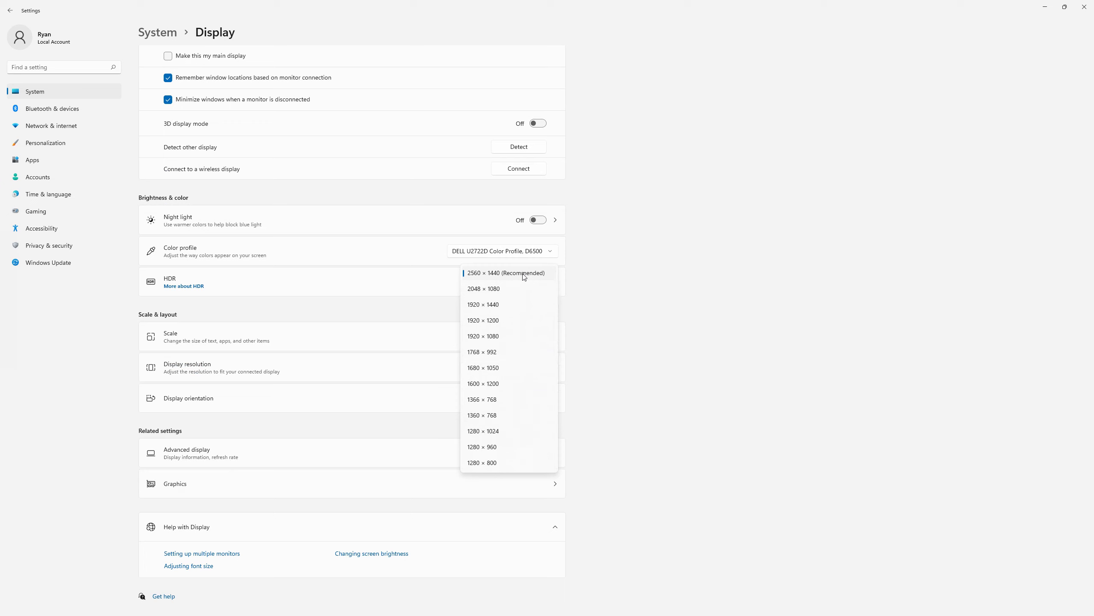
click(481, 289)
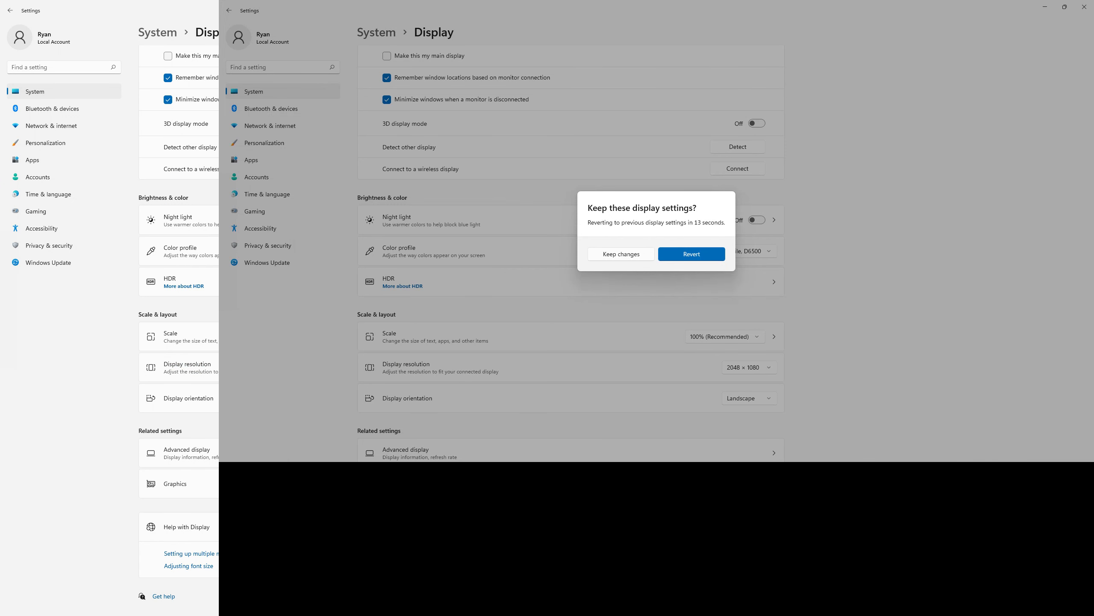
click(628, 254)
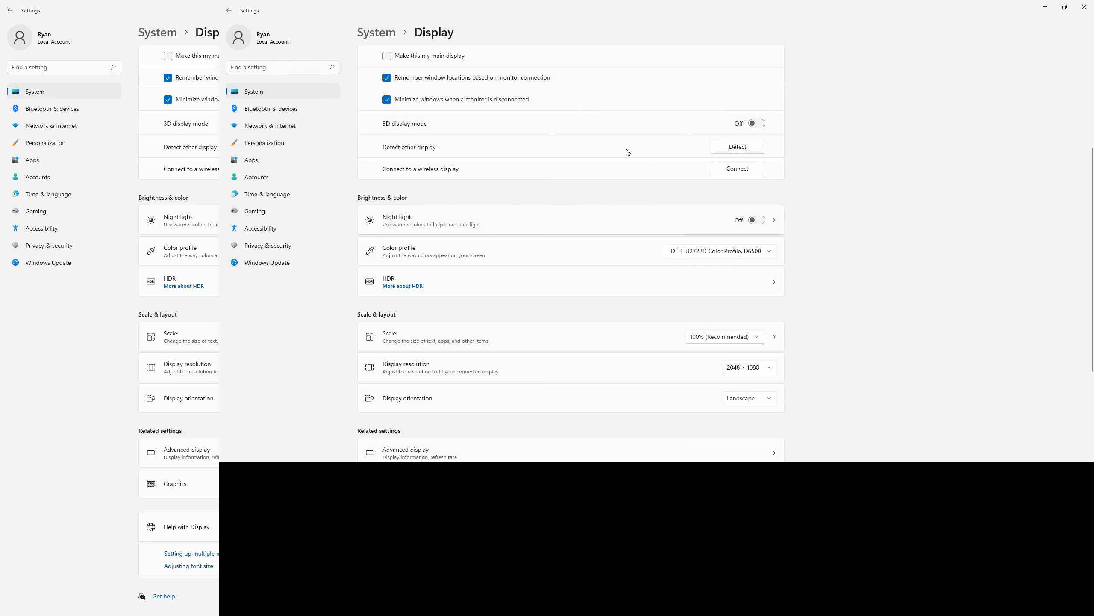
Move the Settings window aside and restore the Edge window to a smaller size
drag(621, 4, 642, 14)
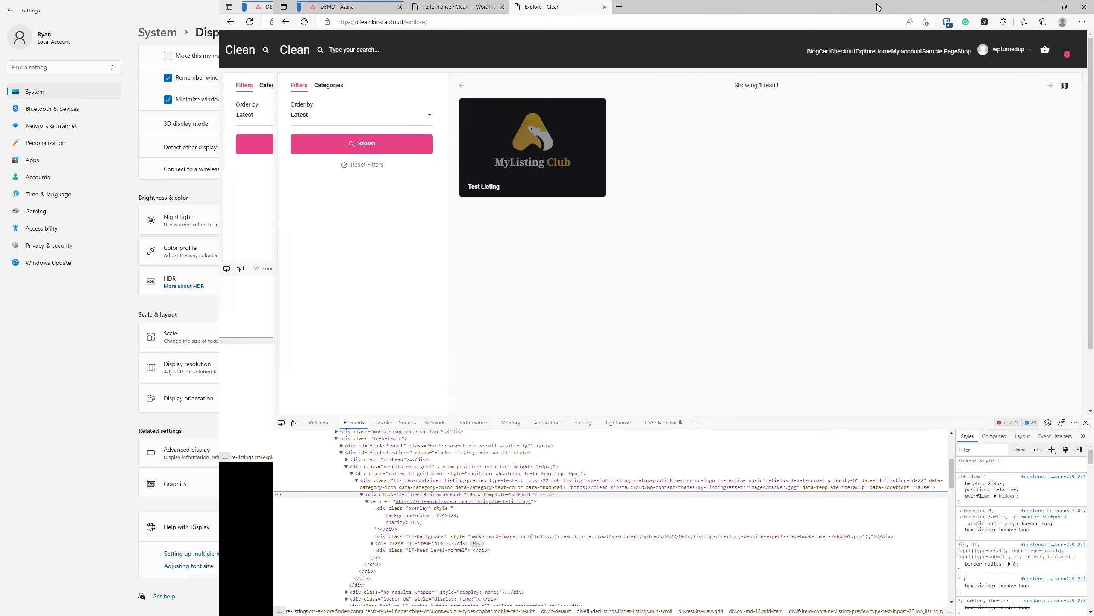
drag(879, 8, 986, 9)
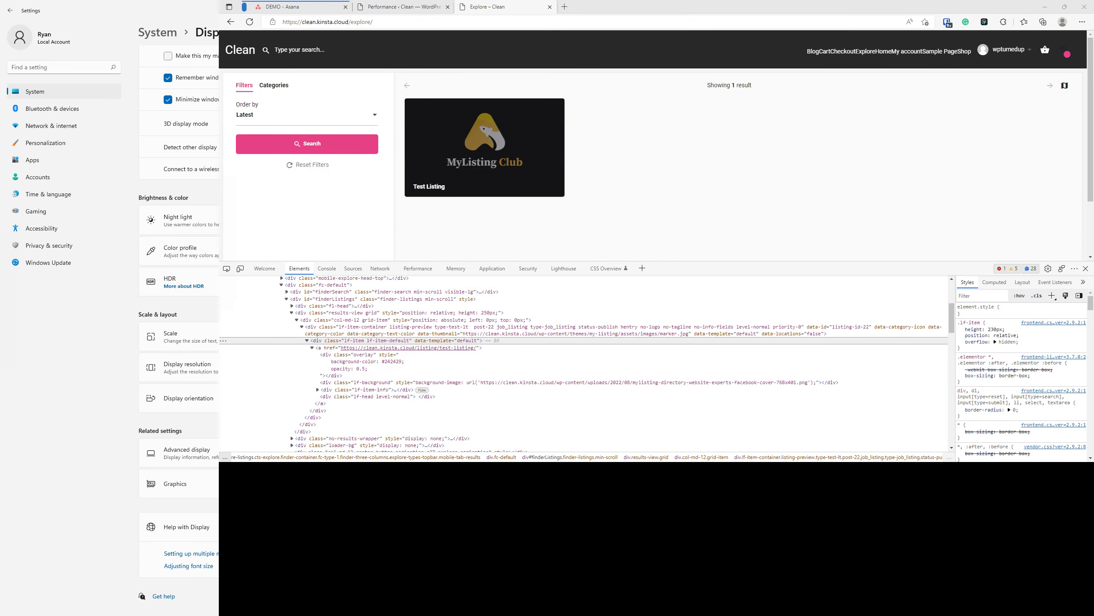
Close DevTools, keep the recommended 2560 × 1440 resolution, and close Settings
click(1087, 269)
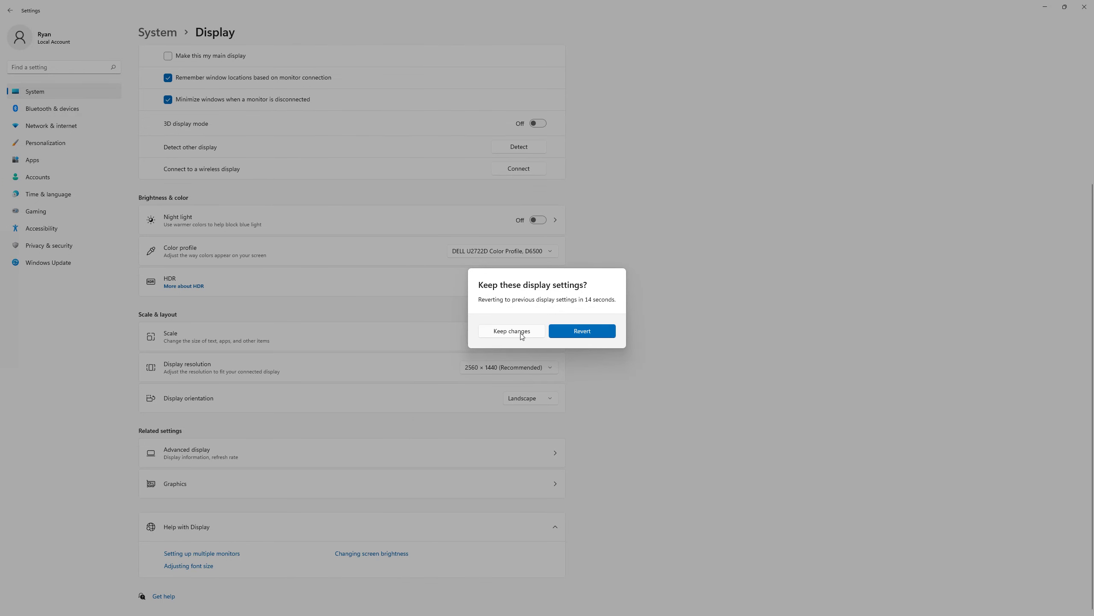
click(518, 332)
click(1085, 7)
Inspect the Test Listing card and select its div.lf-item element in Edge DevTools
right_click(228, 134)
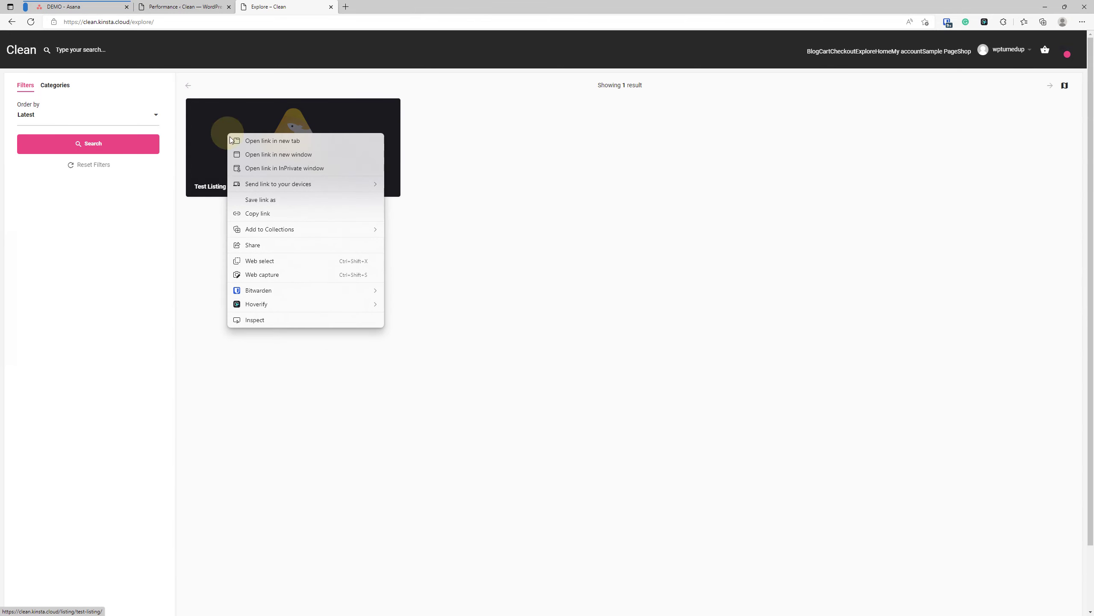
click(276, 320)
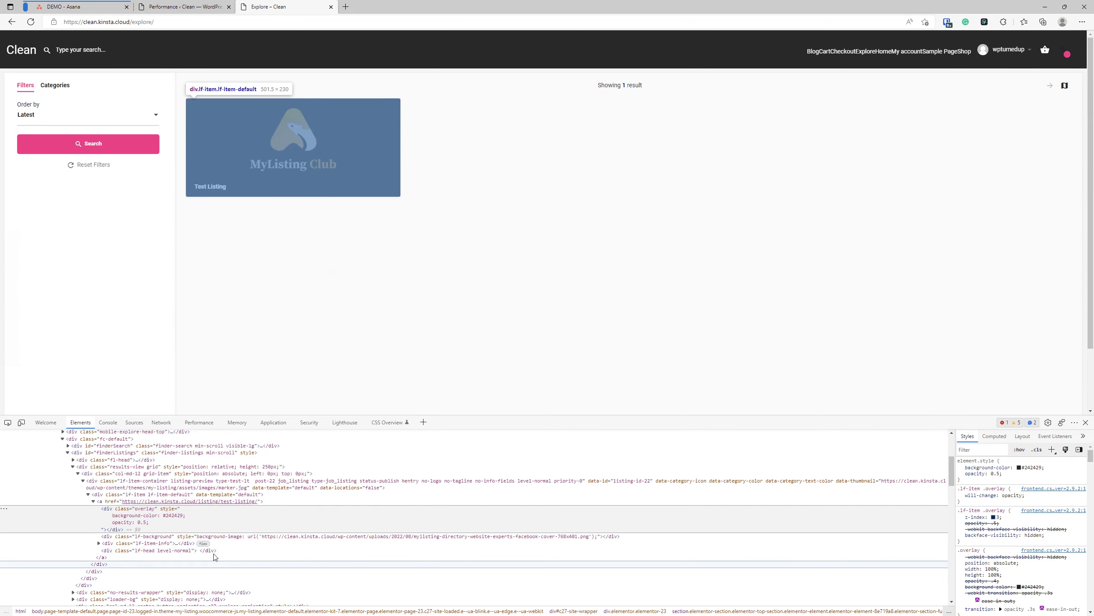
click(271, 497)
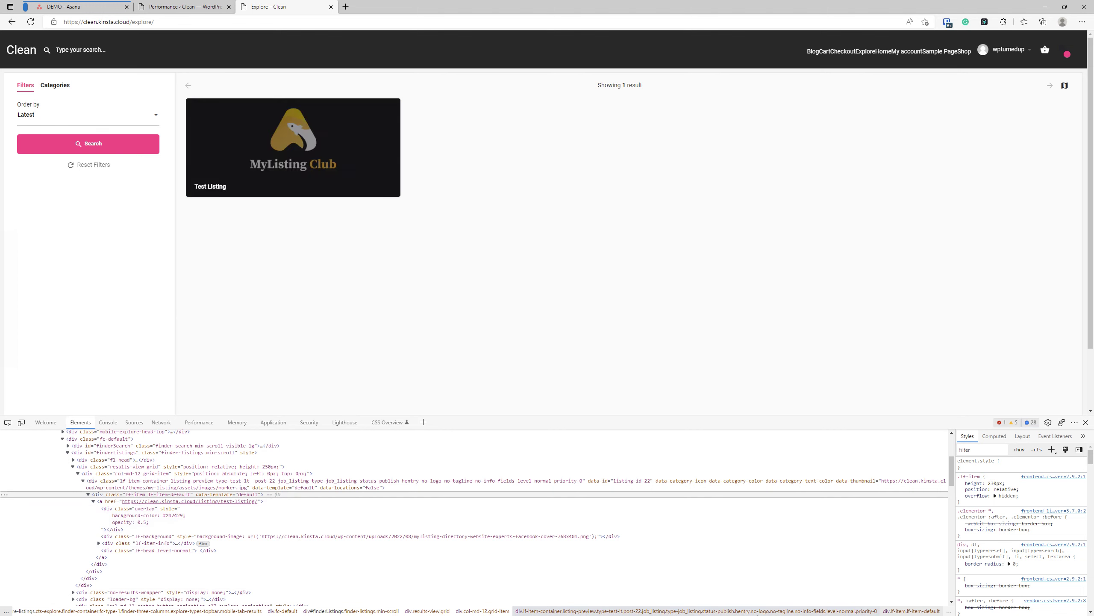
Close DevTools and go back to the WordPress Performance settings tab
click(1086, 422)
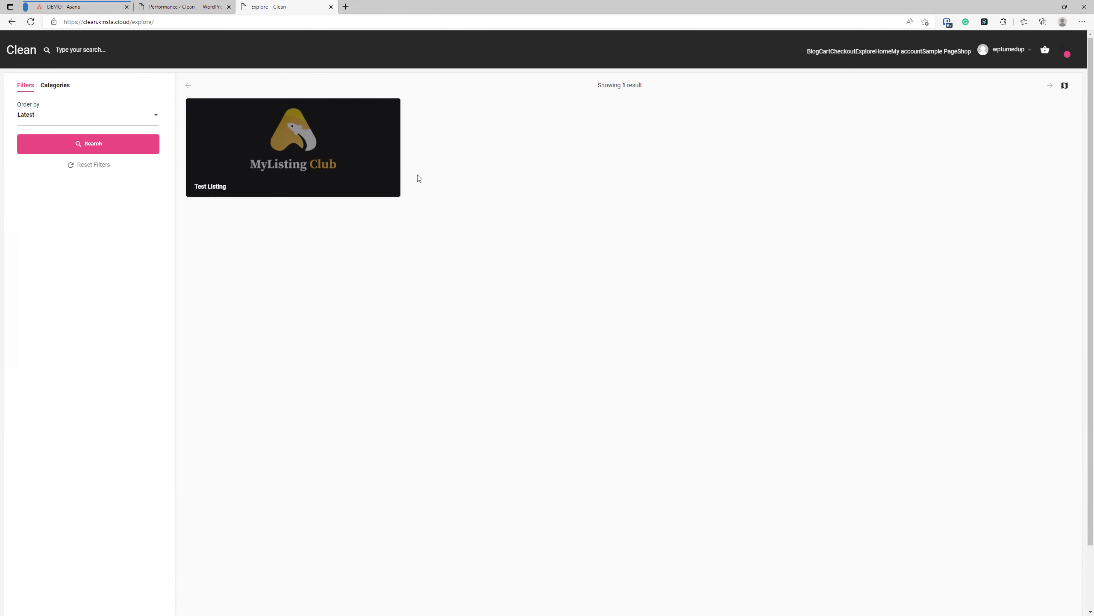
click(179, 6)
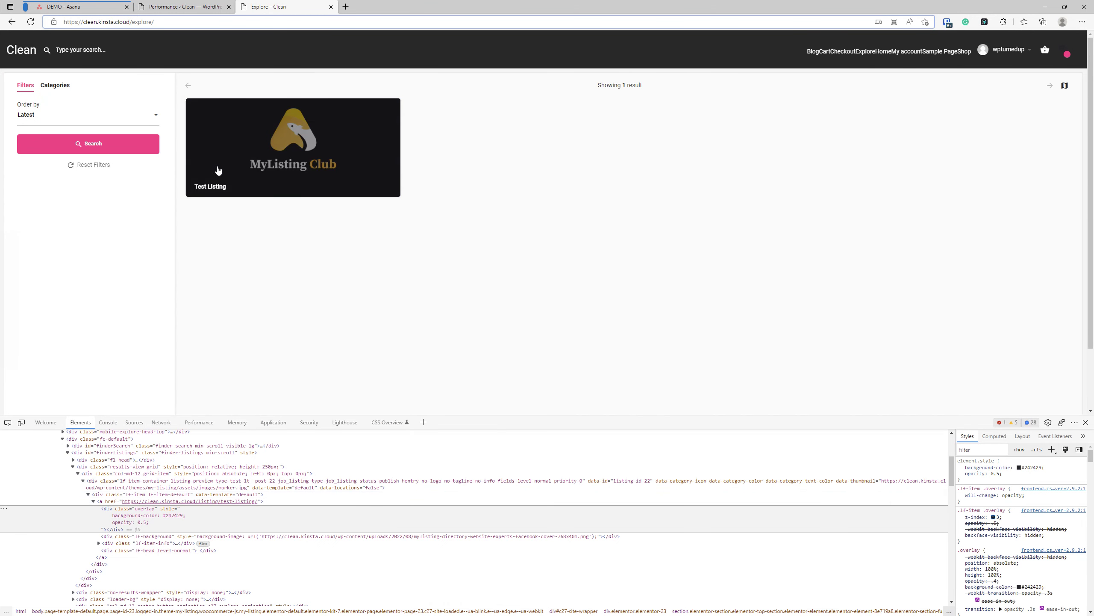
click(183, 6)
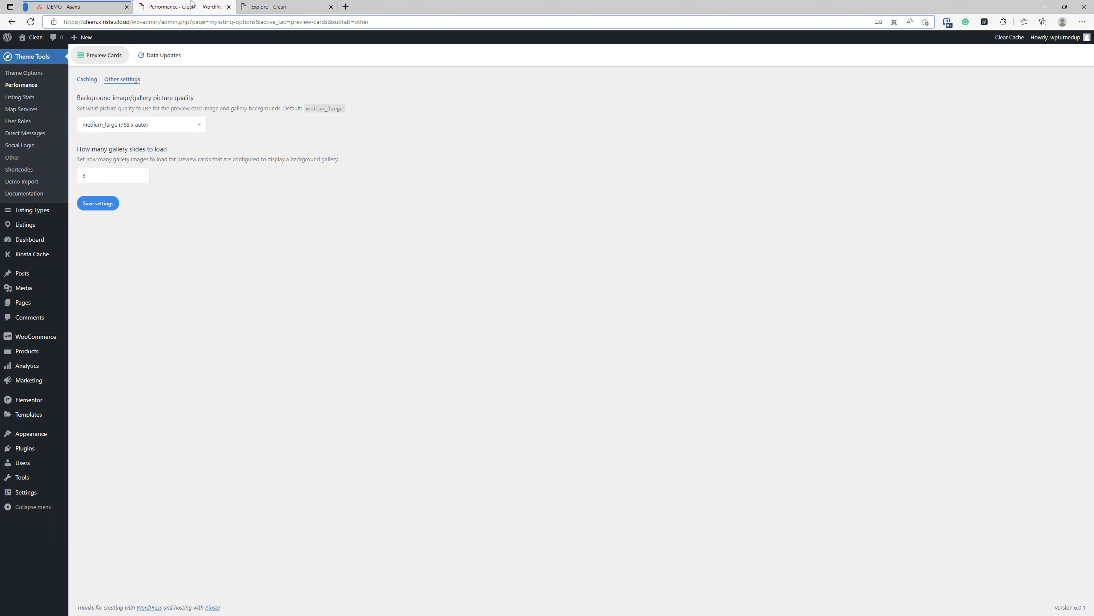
Pick woocommerce_single (600 x auto) in the Background image/gallery picture quality dropdown
click(134, 132)
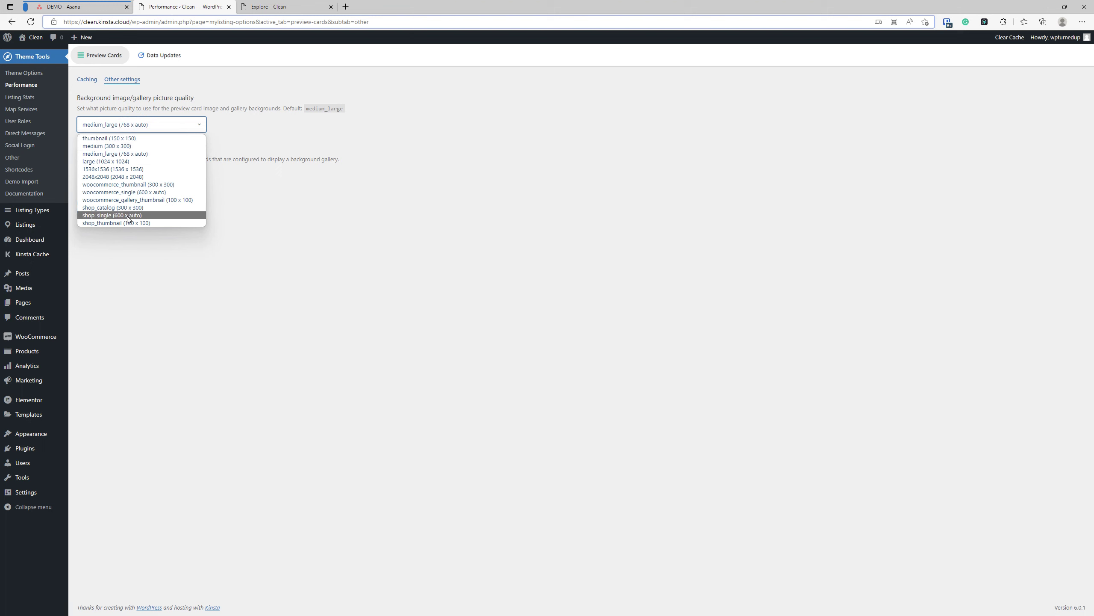
click(139, 197)
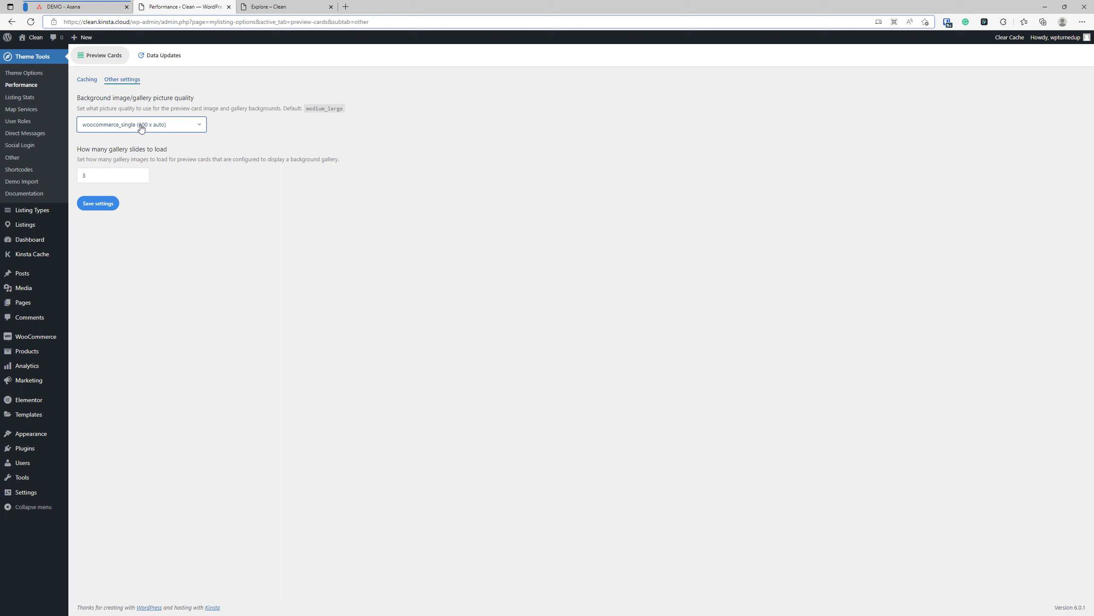
click(141, 128)
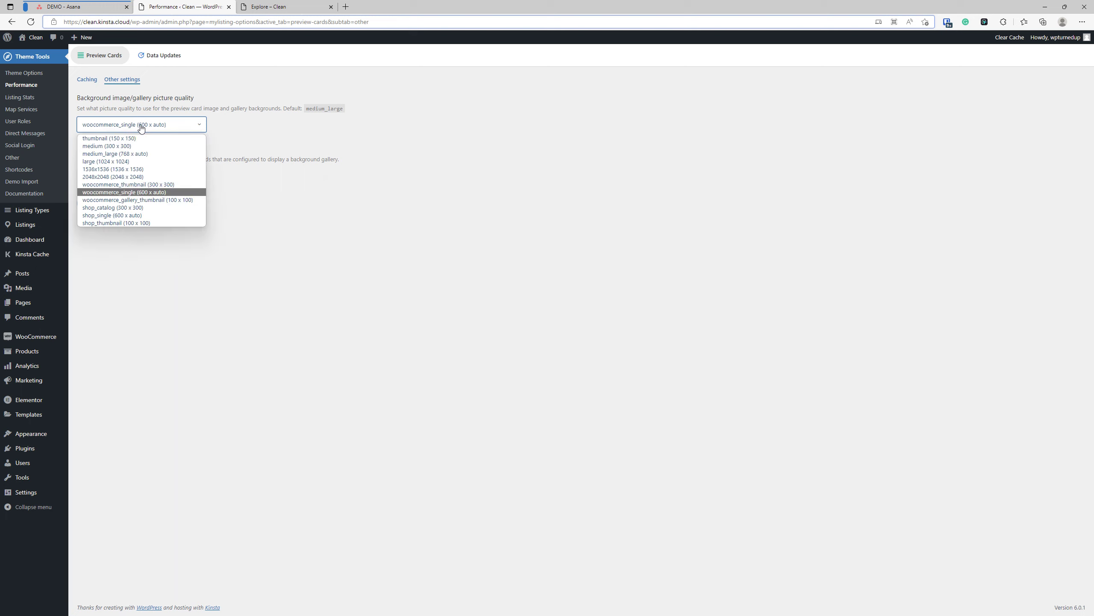
click(142, 128)
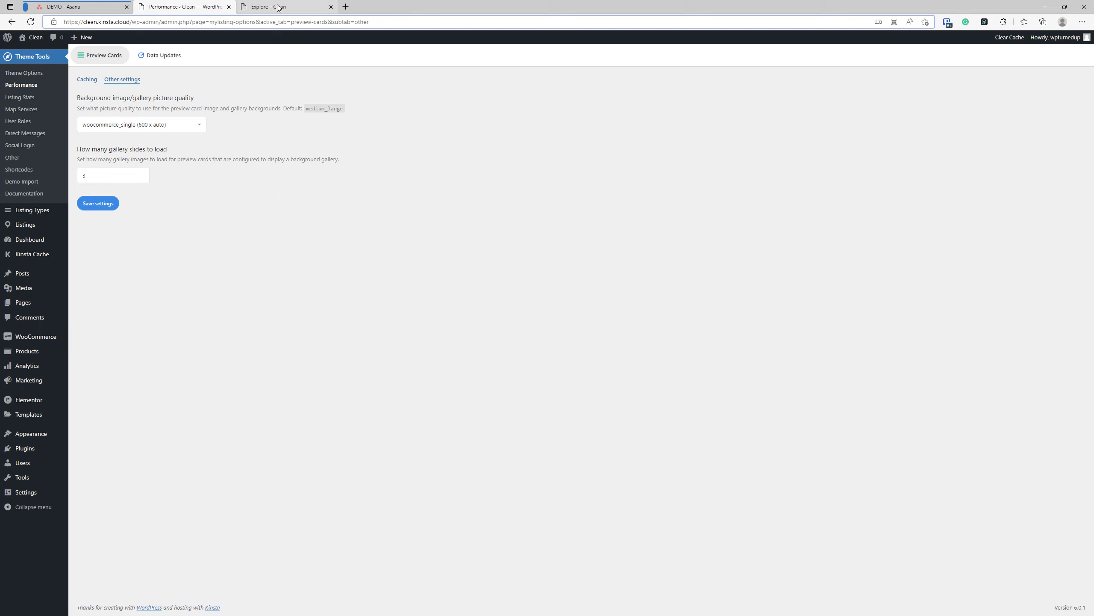
Duplicate the Explore tab, close DevTools, and reload the duplicated Explore page
click(279, 8)
right_click(275, 6)
click(330, 53)
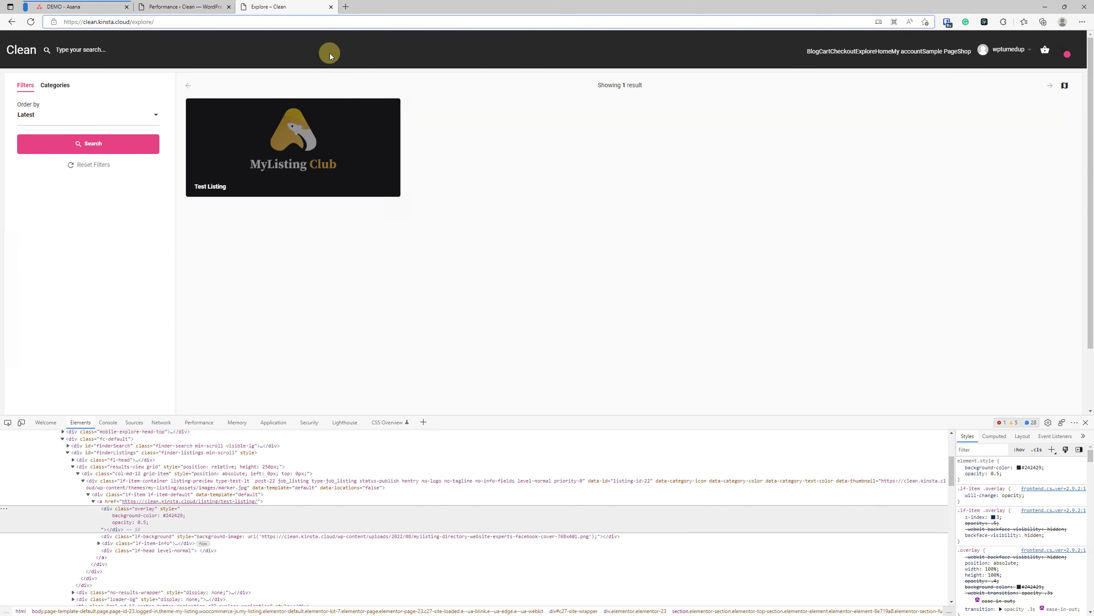
click(265, 6)
click(1086, 422)
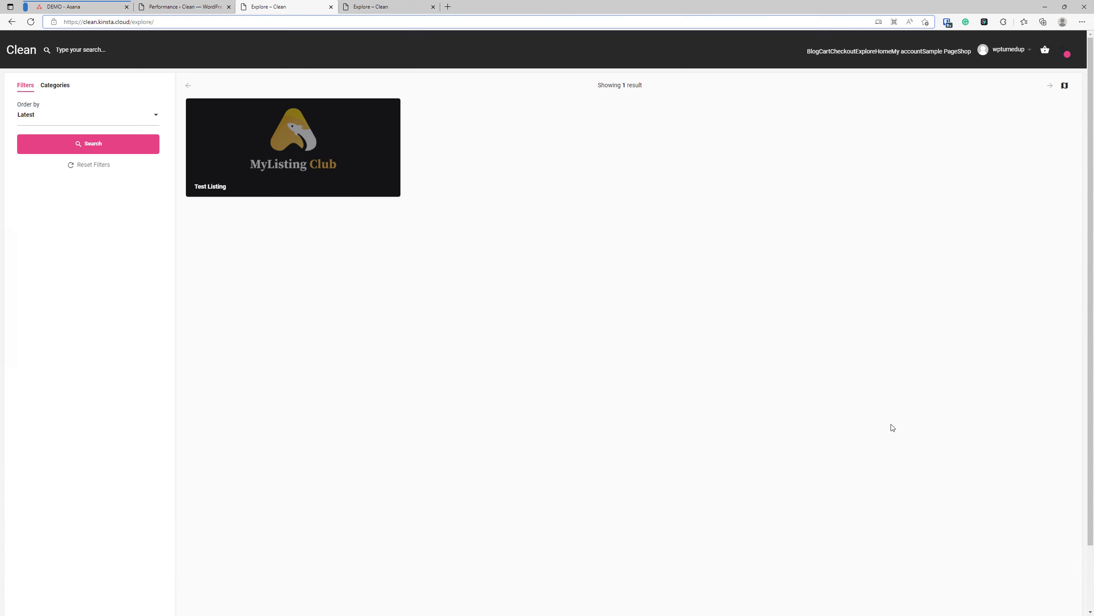
click(343, 6)
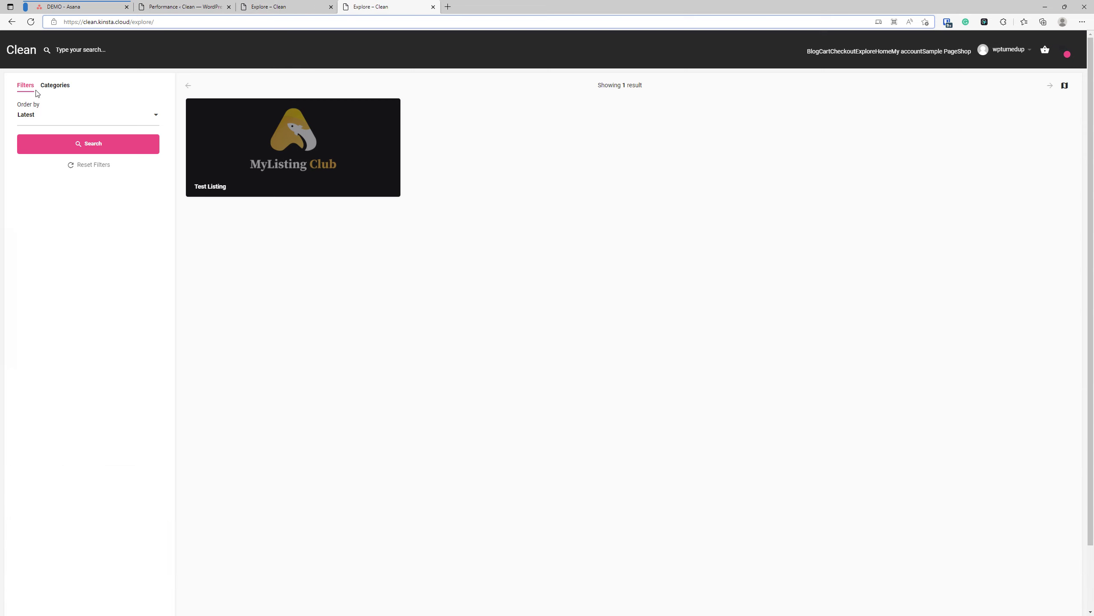
click(31, 21)
Flip back and forth between the original and duplicated Explore pages to compare them
click(291, 6)
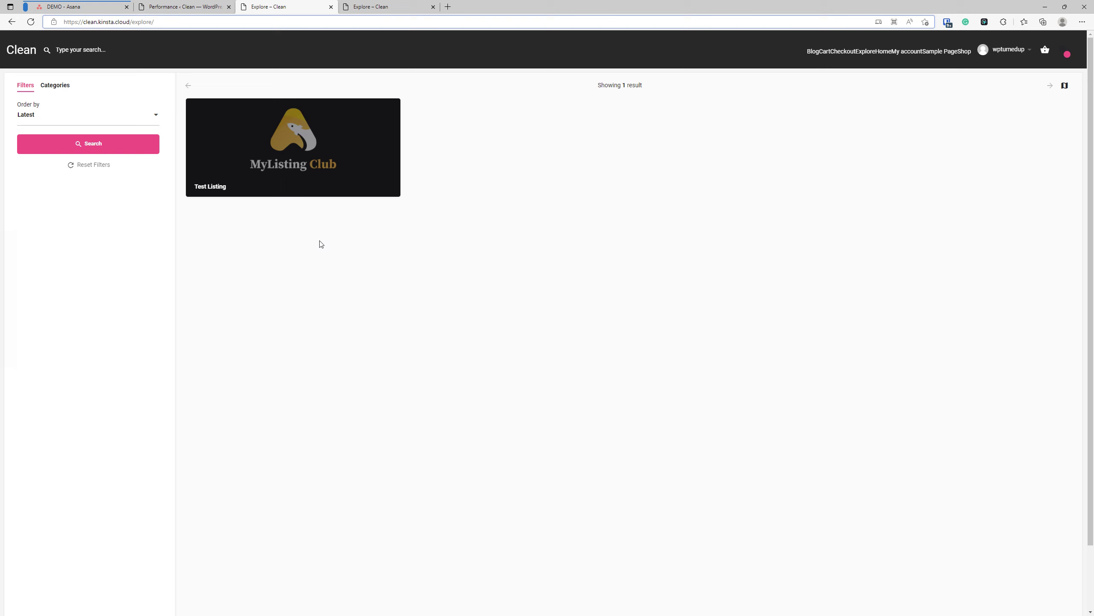
click(378, 5)
click(294, 9)
click(367, 9)
click(301, 9)
click(379, 7)
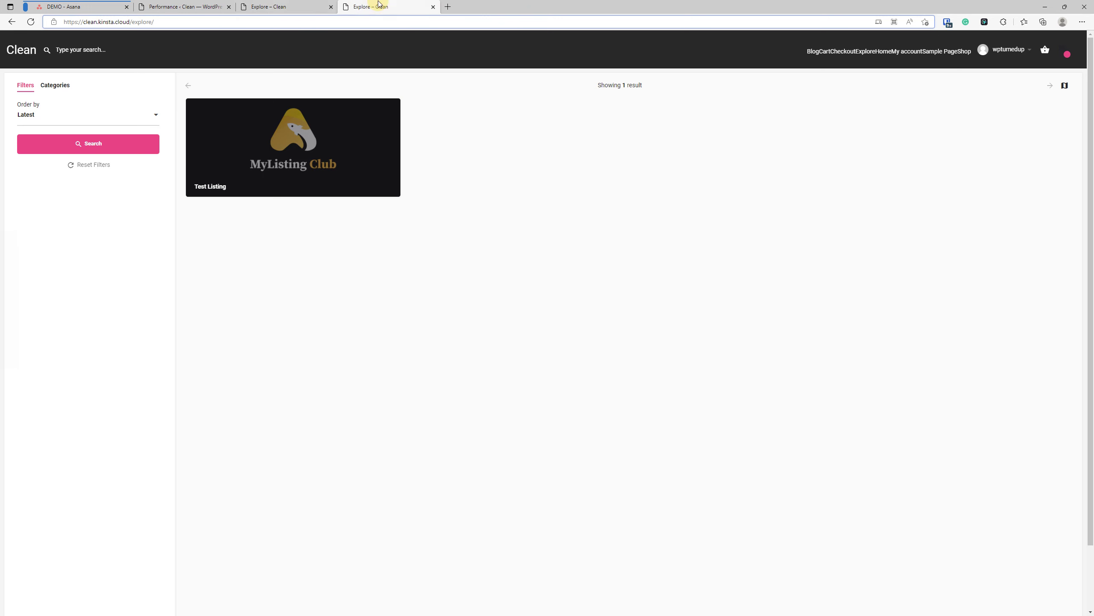
click(312, 5)
Open Theme Options in a new tab, discarding a stray Listing Types tab
click(183, 6)
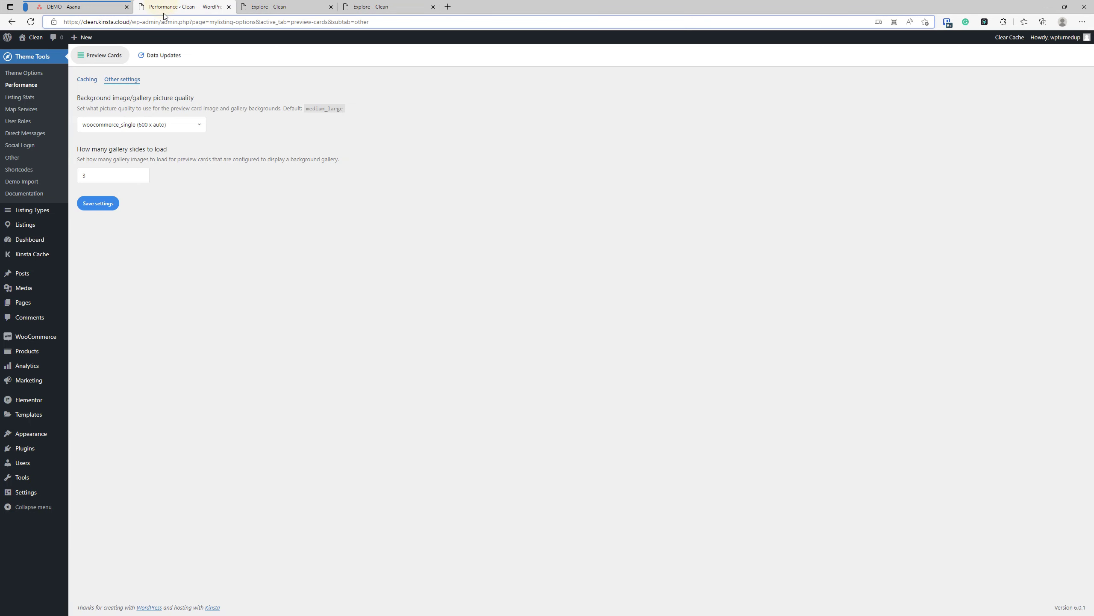
right_click(18, 213)
click(48, 221)
click(331, 7)
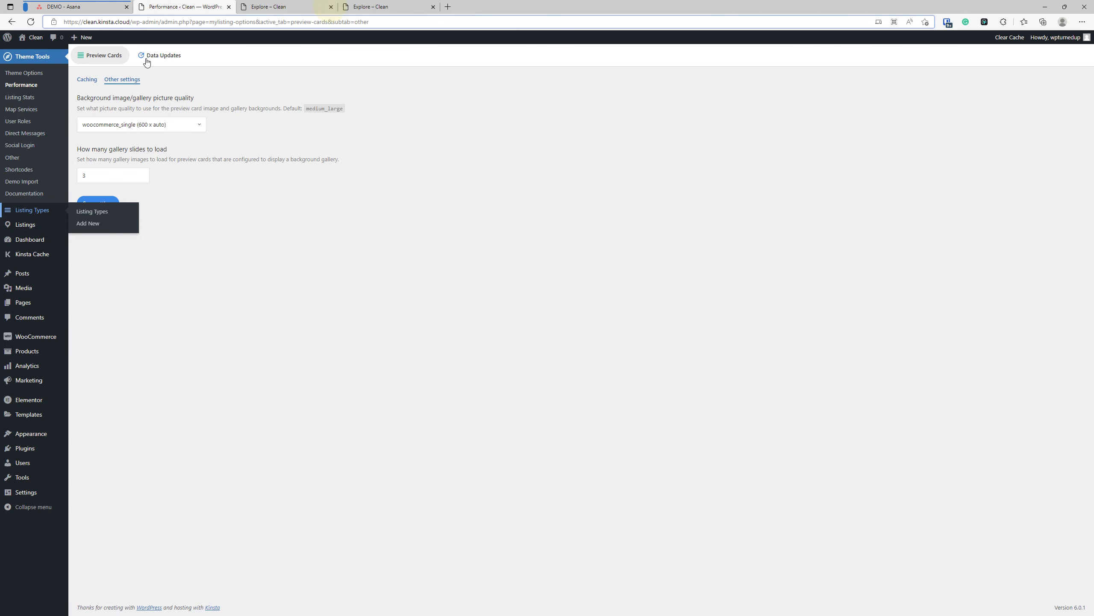
right_click(27, 74)
click(55, 80)
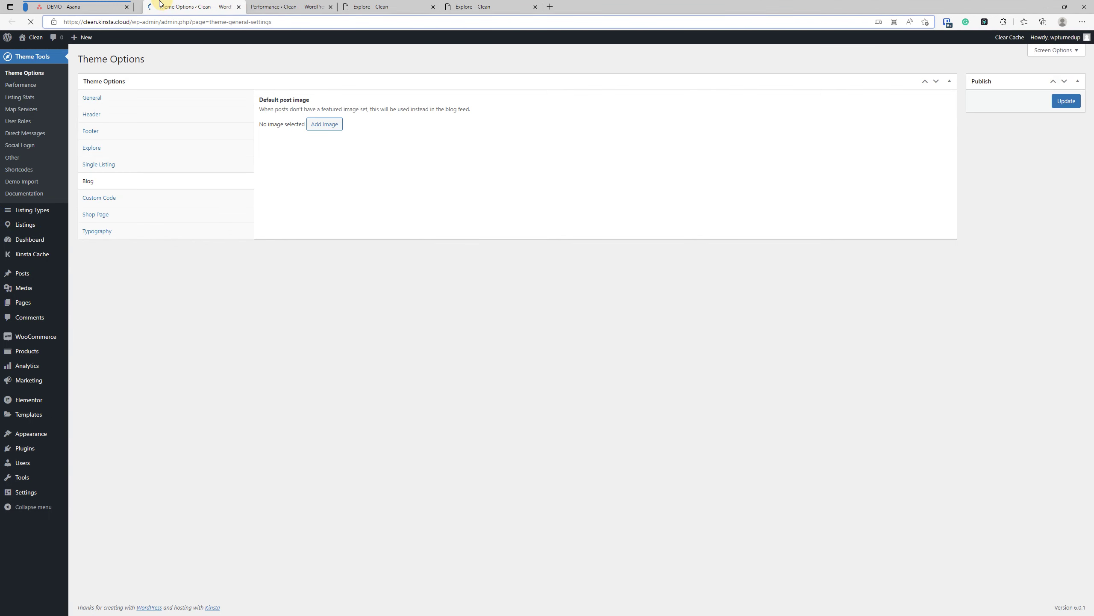
Set Single Listing Cover and Listing Preview Overlay Opacity to 0, then Update
click(117, 164)
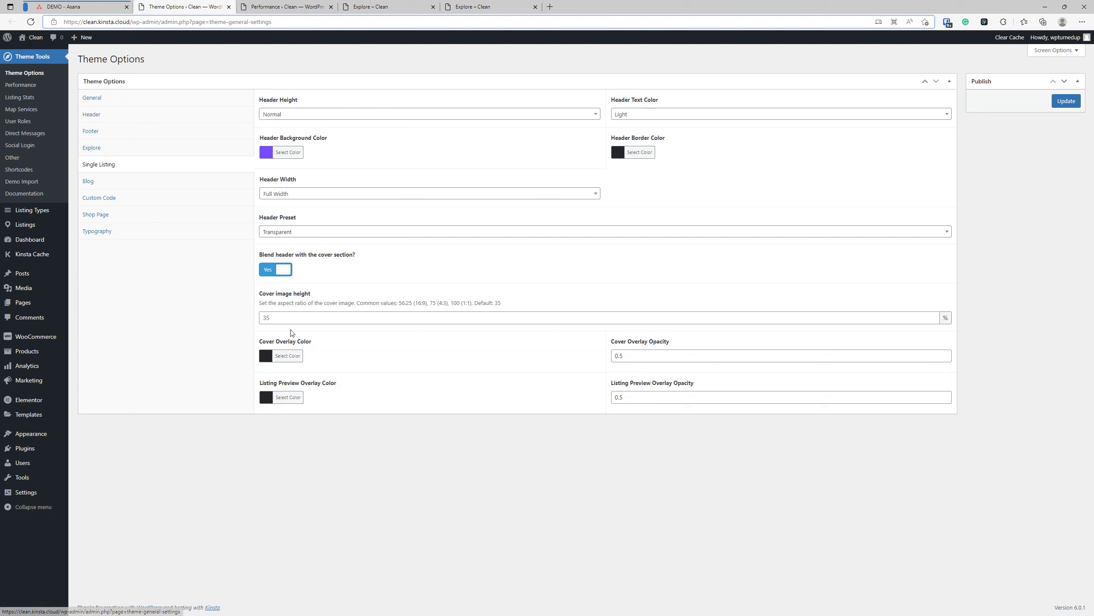
click(545, 355)
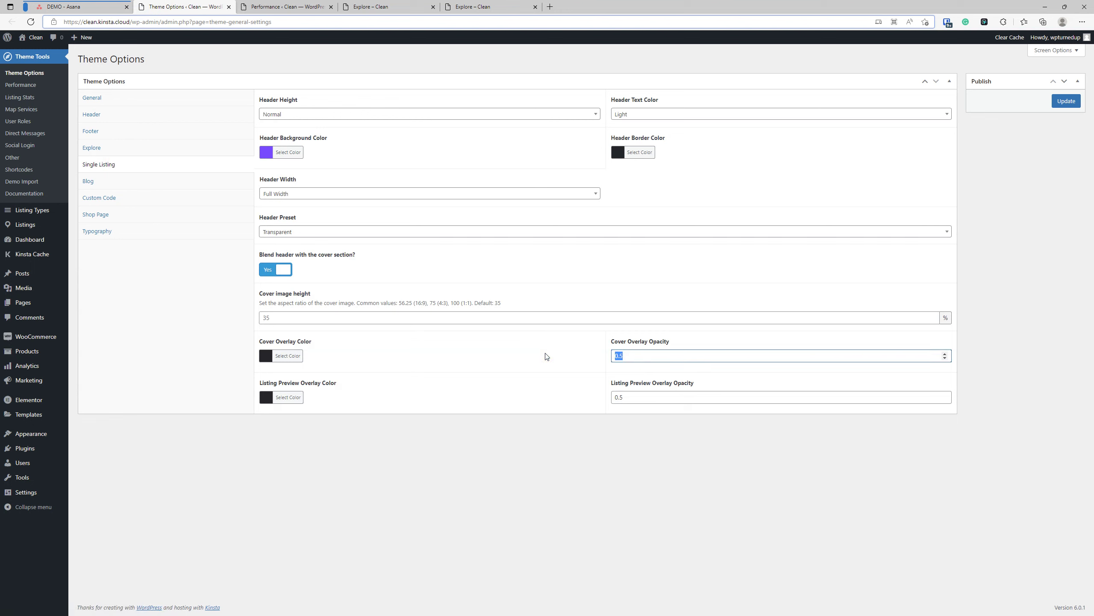
text(0)
key(Tab)
text(0)
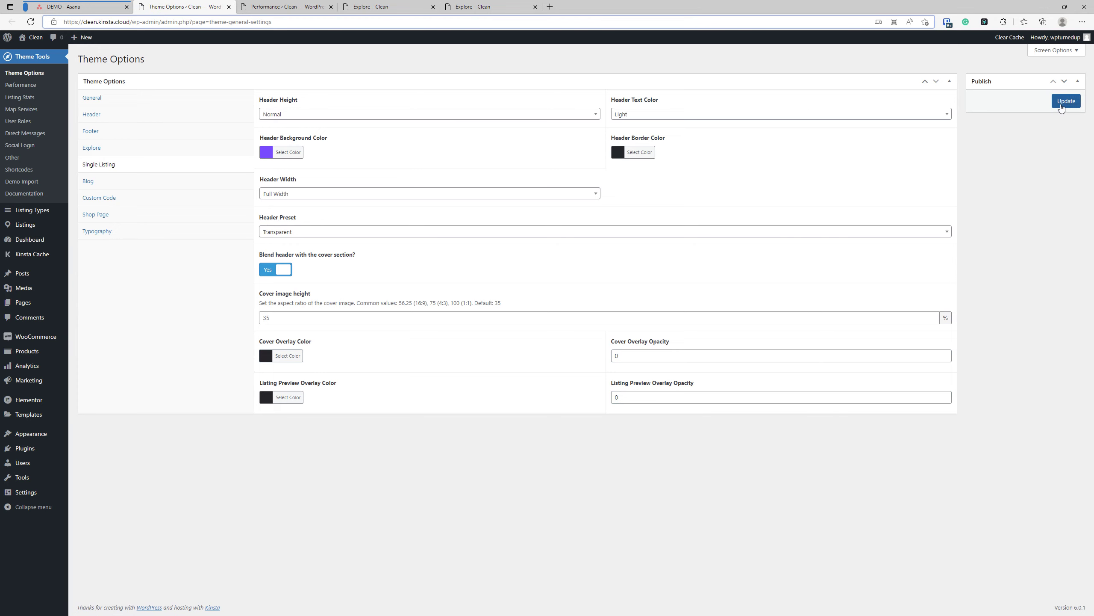
click(1065, 101)
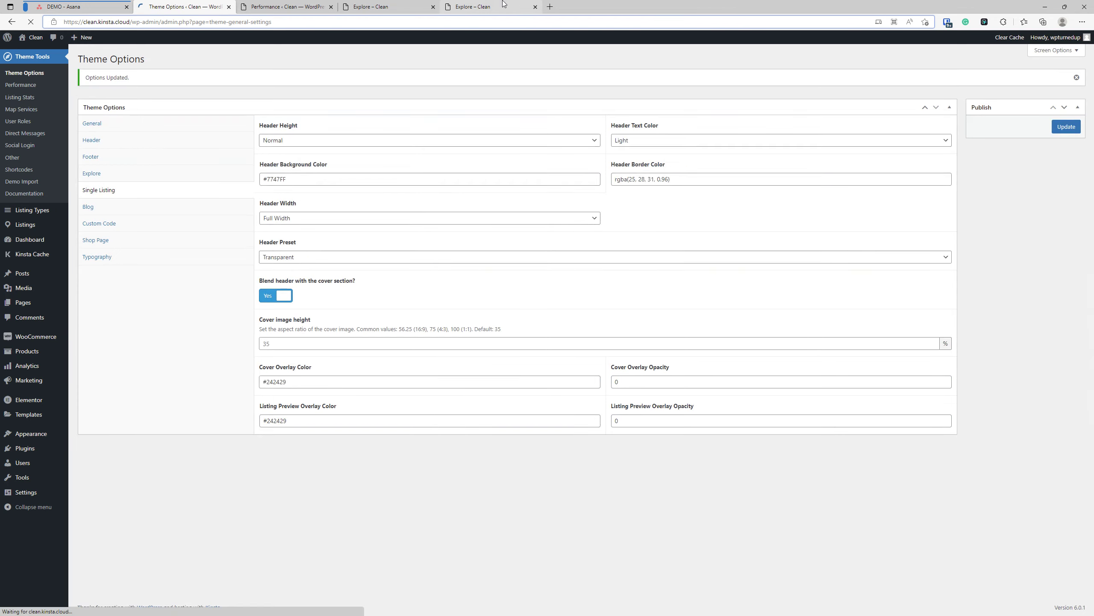
Reload both Explore page copies to see the new overlay settings
click(491, 6)
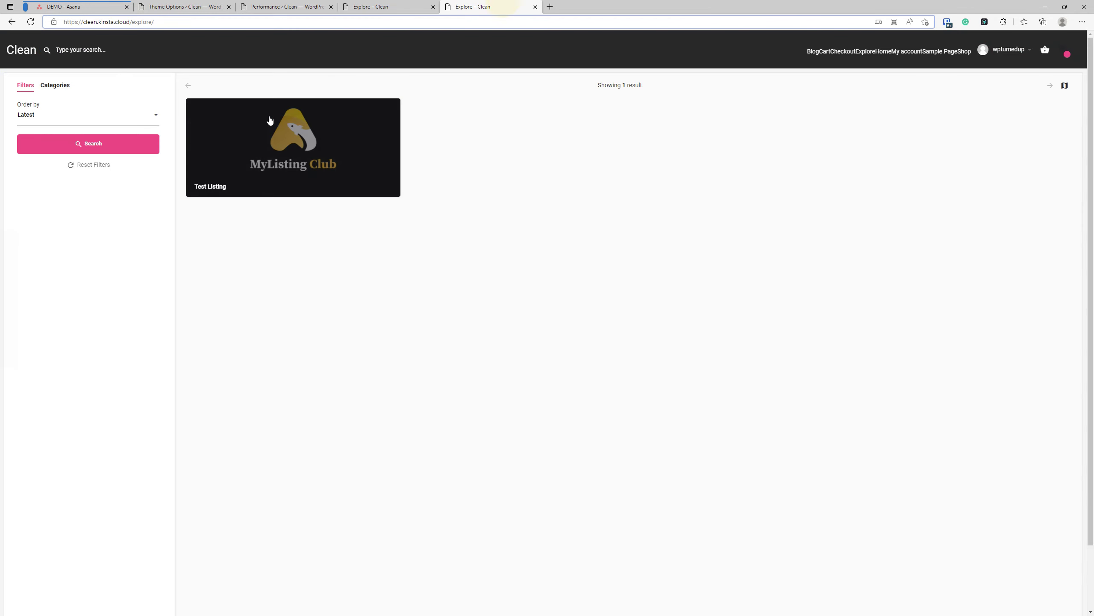
click(31, 21)
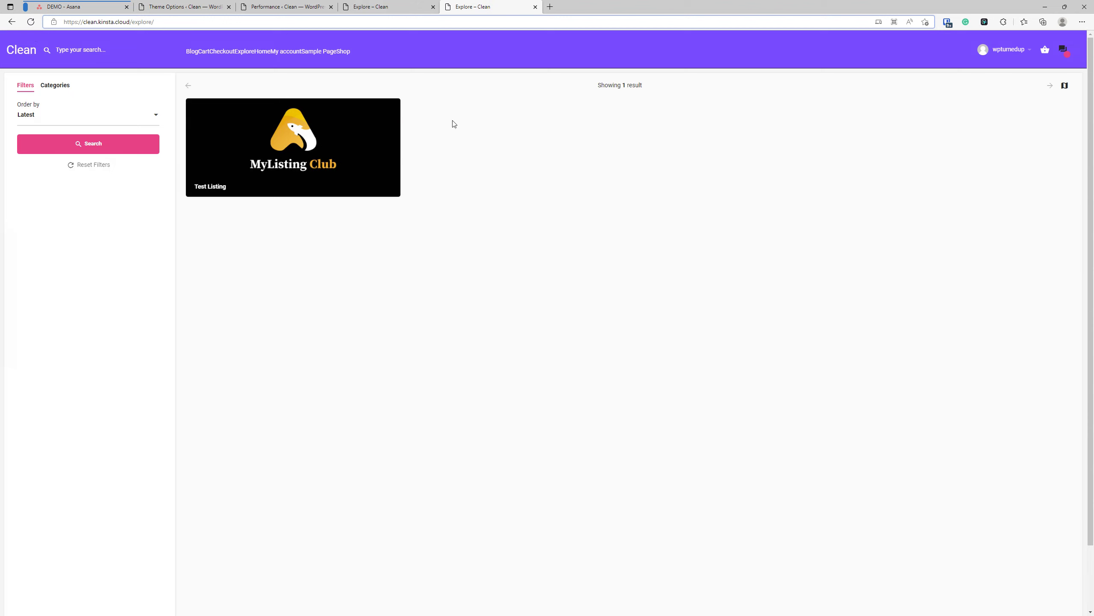
click(395, 4)
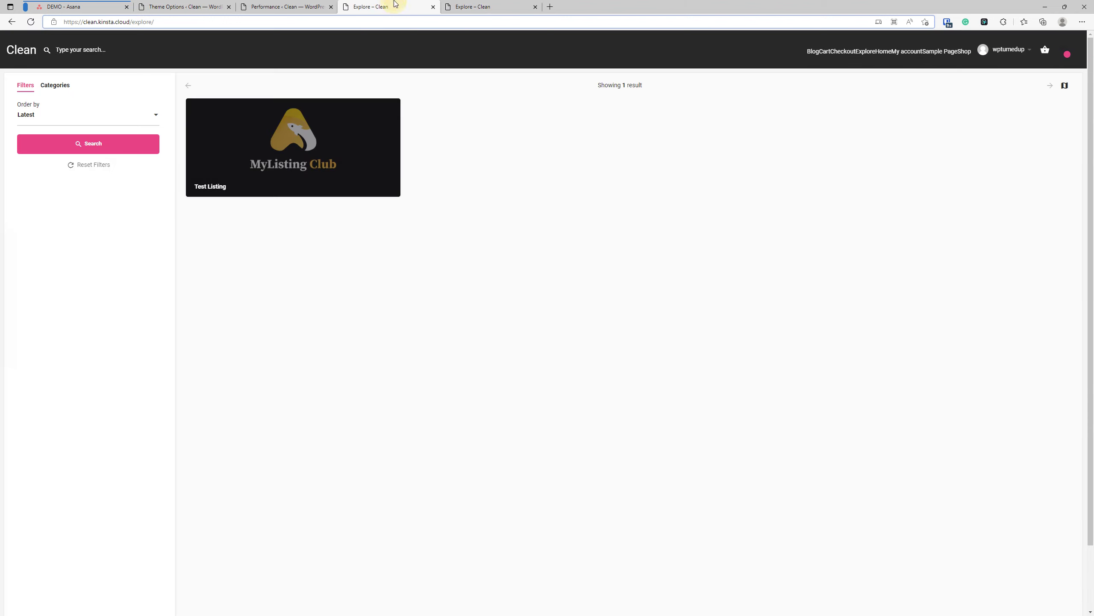
click(31, 21)
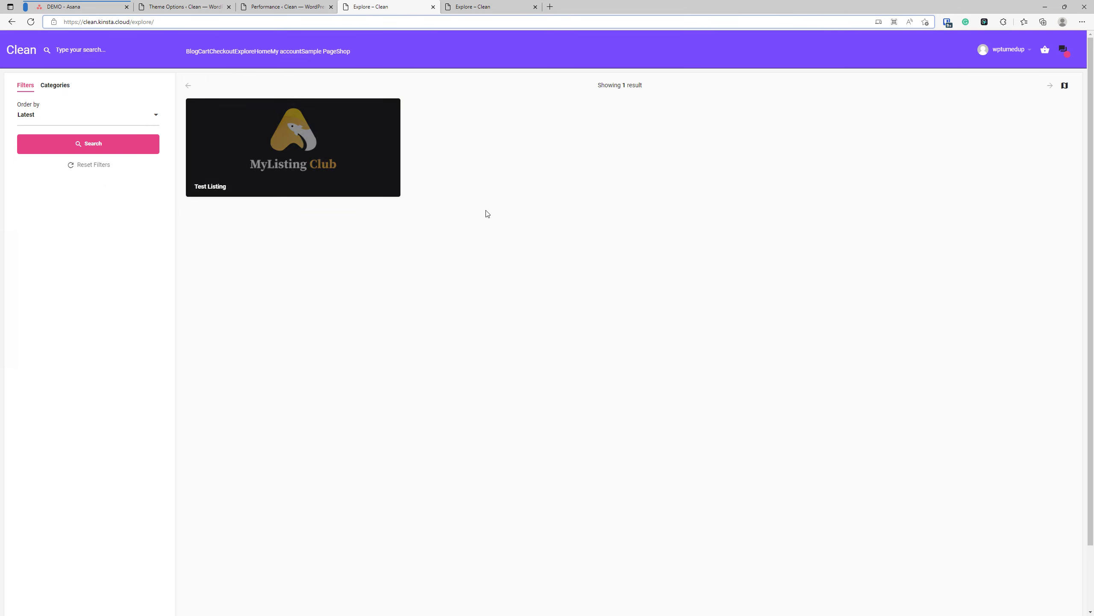
click(477, 6)
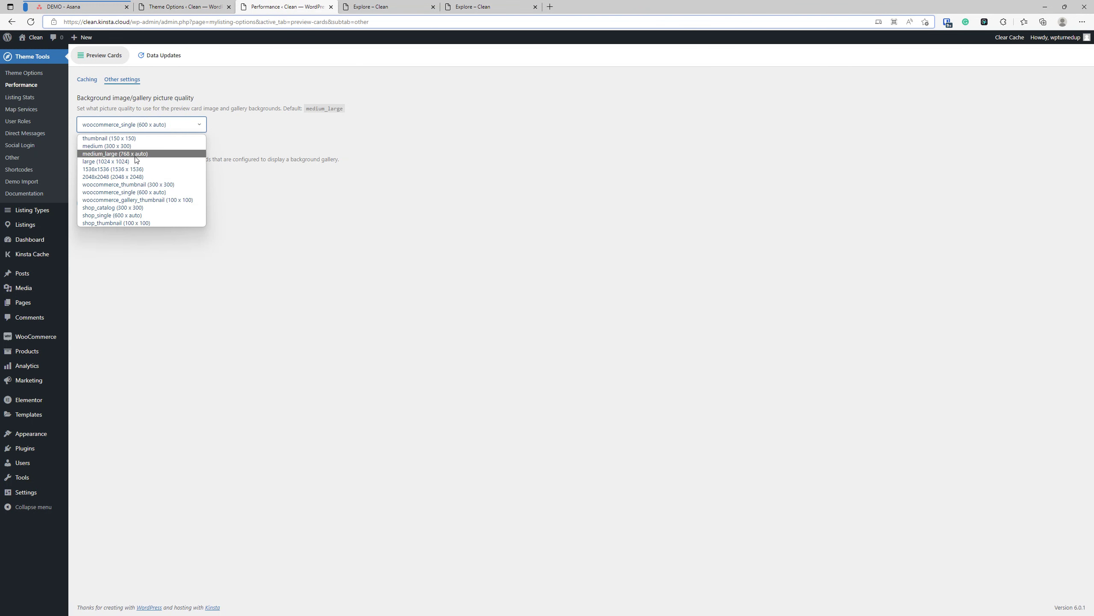
Revert picture quality to medium_large (768 x auto), save, and reload the newest Explore page
click(135, 157)
click(104, 207)
click(365, 6)
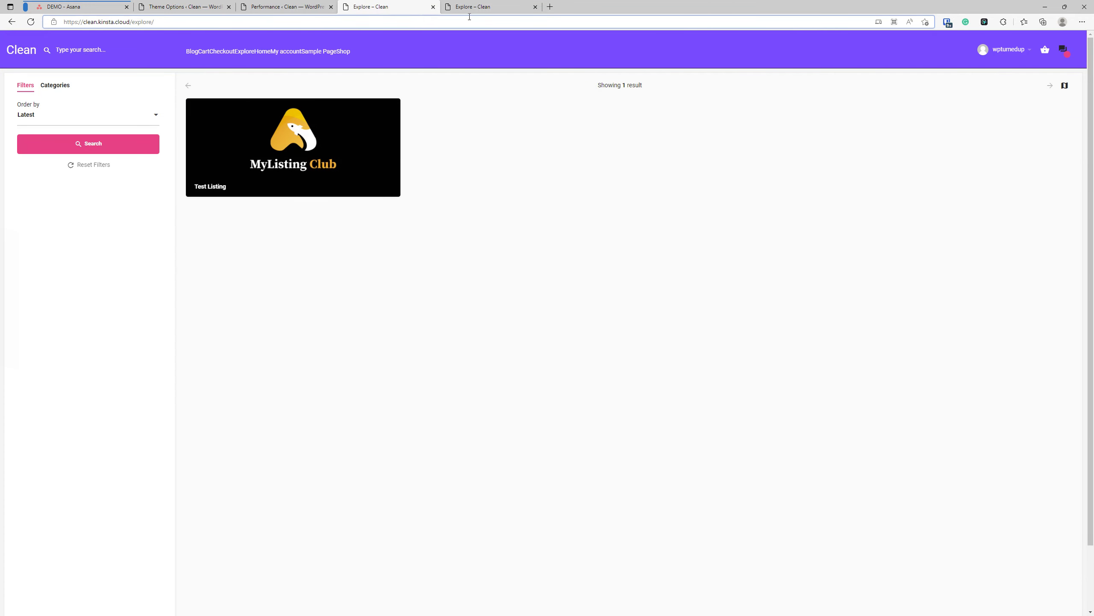
click(482, 6)
click(31, 21)
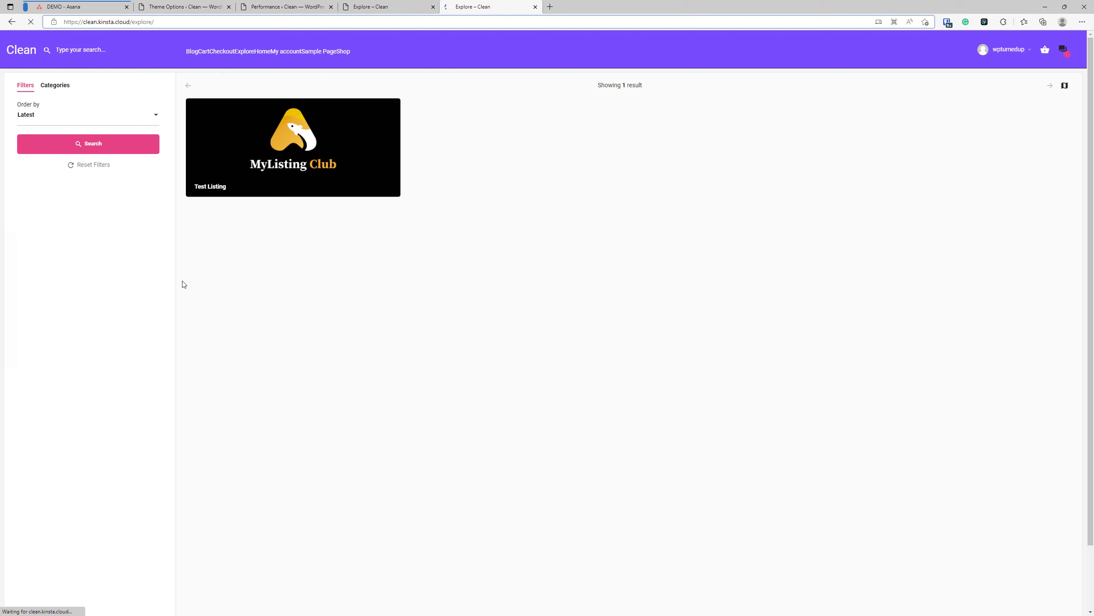
Compare the two Explore copies, ending on the later one showing Test Listing
click(389, 7)
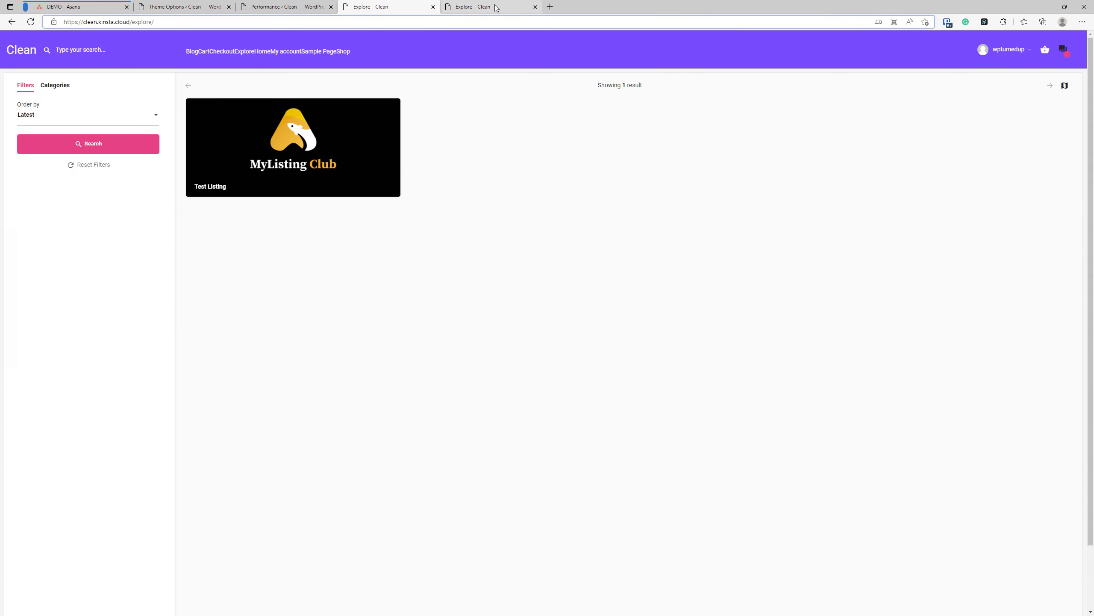
click(496, 8)
click(386, 6)
click(481, 6)
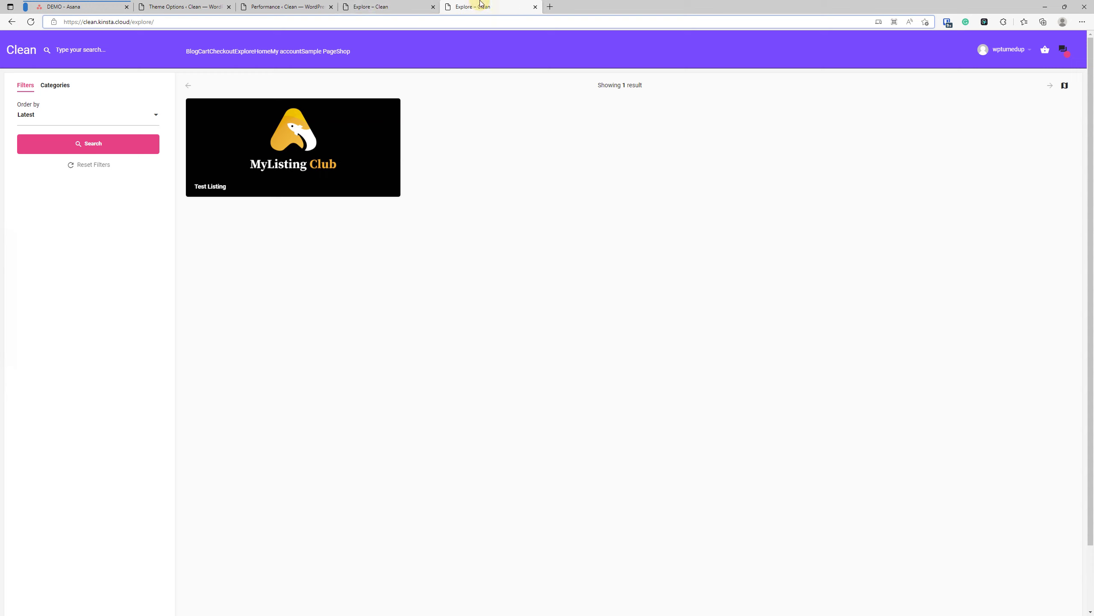
click(383, 6)
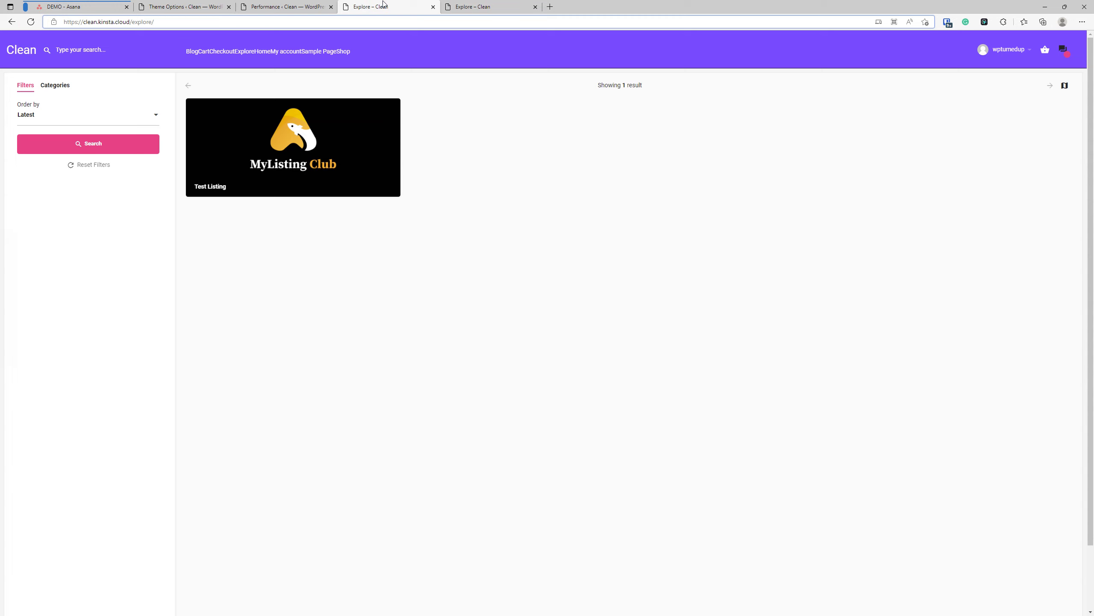
click(469, 4)
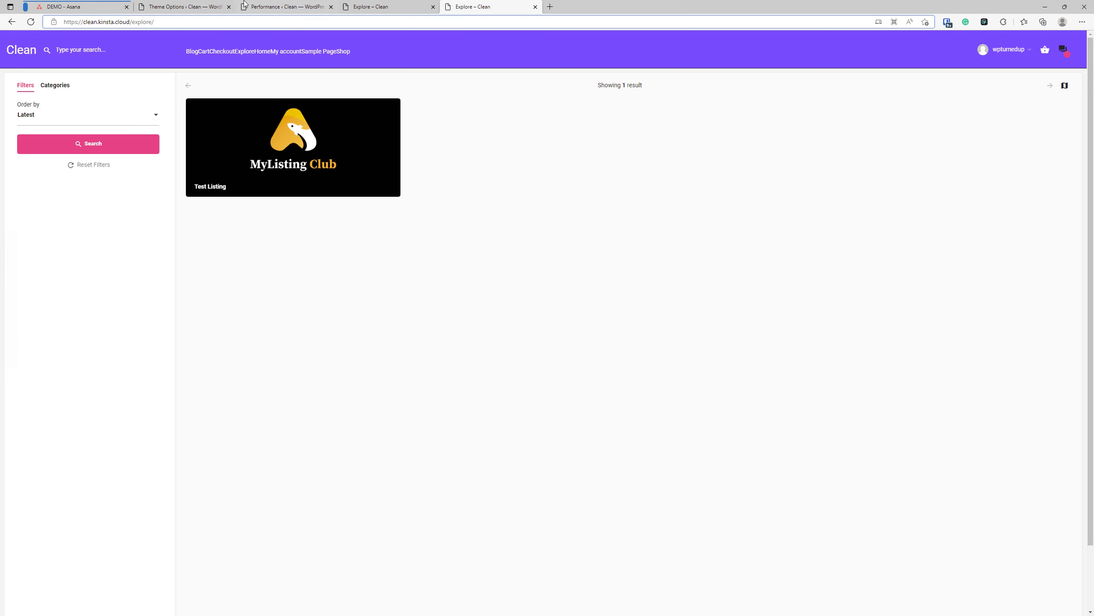
Try woocommerce_single, then save picture quality as medium (300 x 300)
click(296, 5)
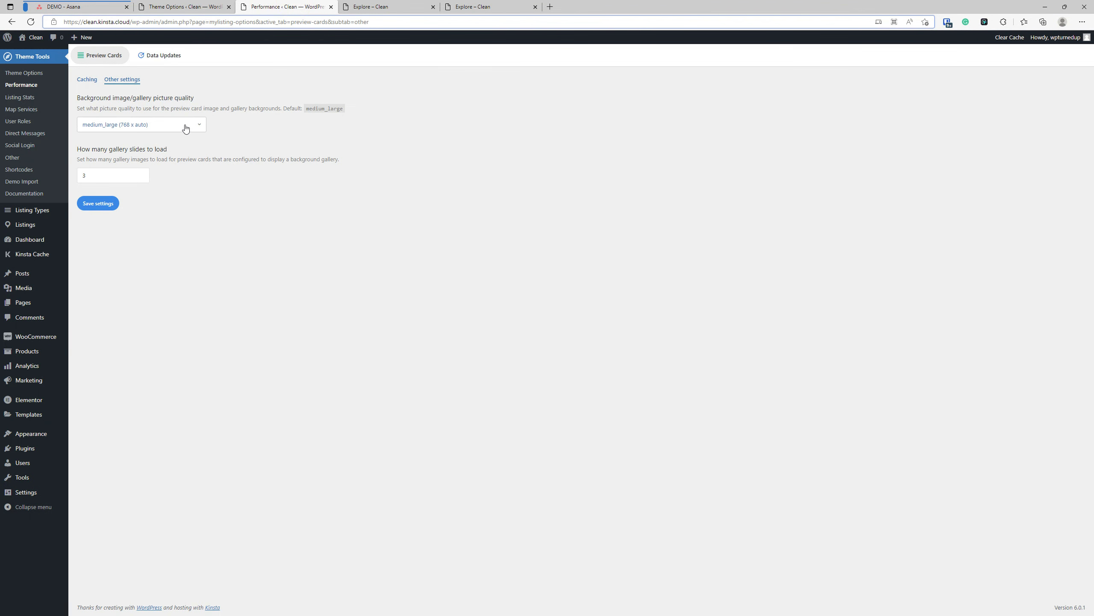
click(199, 125)
click(171, 191)
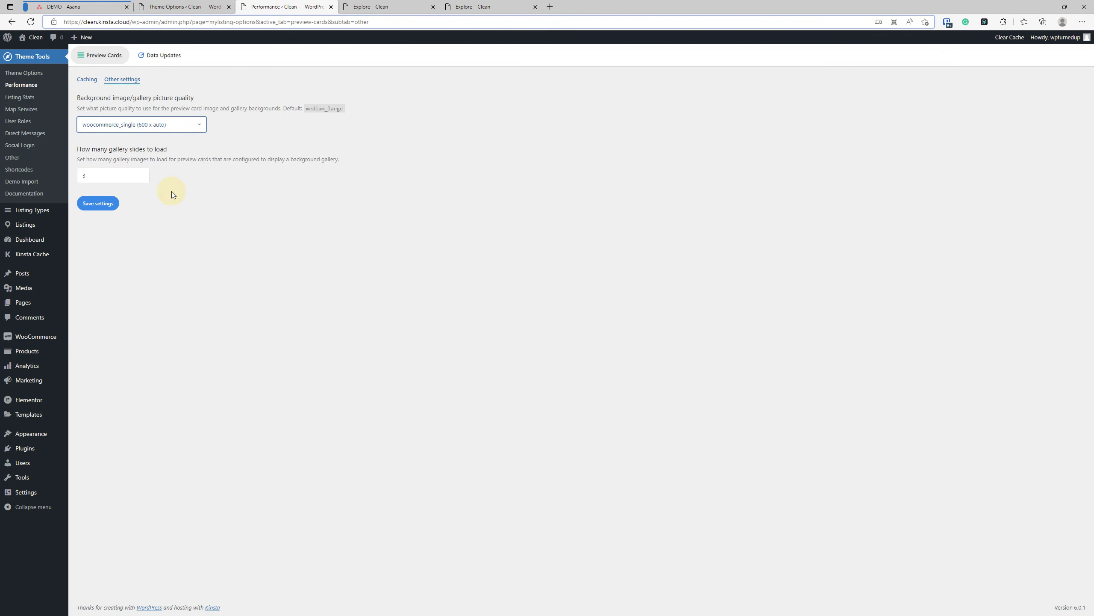
click(152, 125)
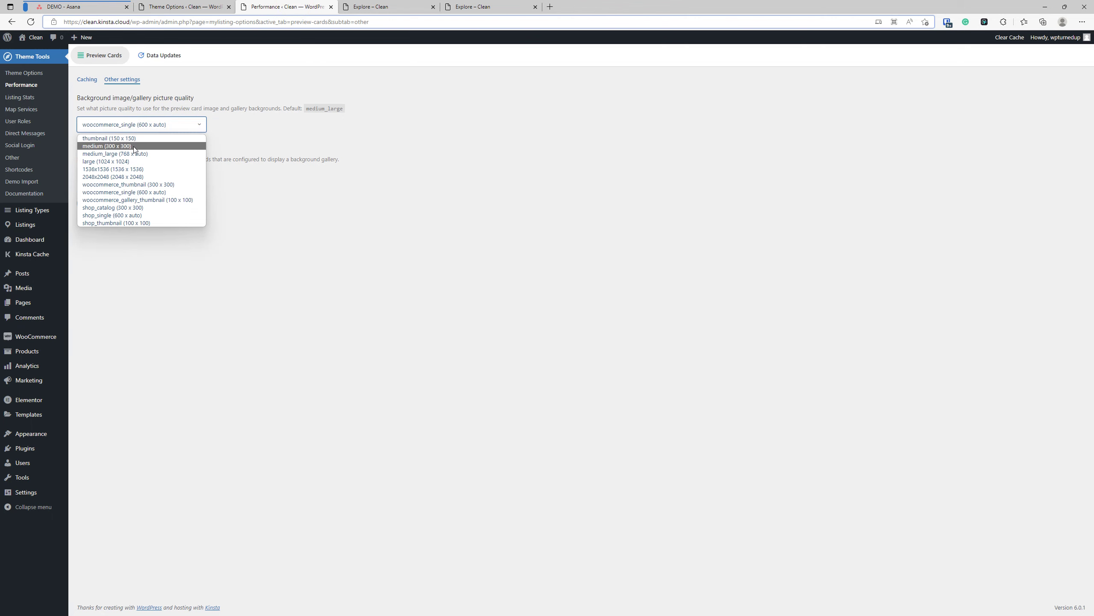
click(134, 147)
click(105, 204)
Reload the Explore page to check, then set picture quality back to woocommerce_single (600 x auto)
key(ctrl+Tab)
key(ctrl+Tab)
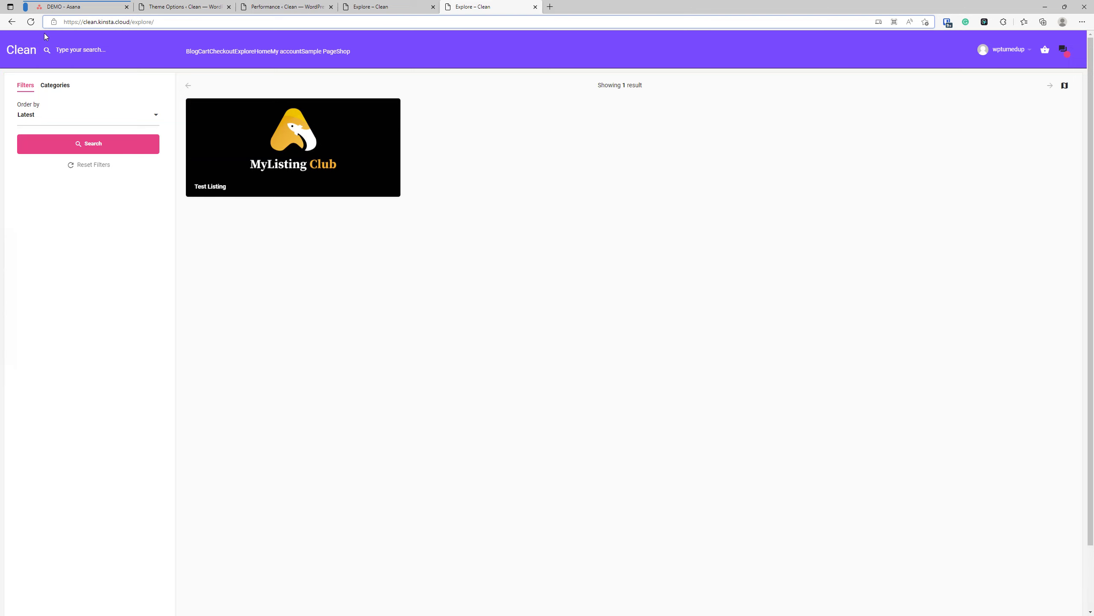
click(28, 24)
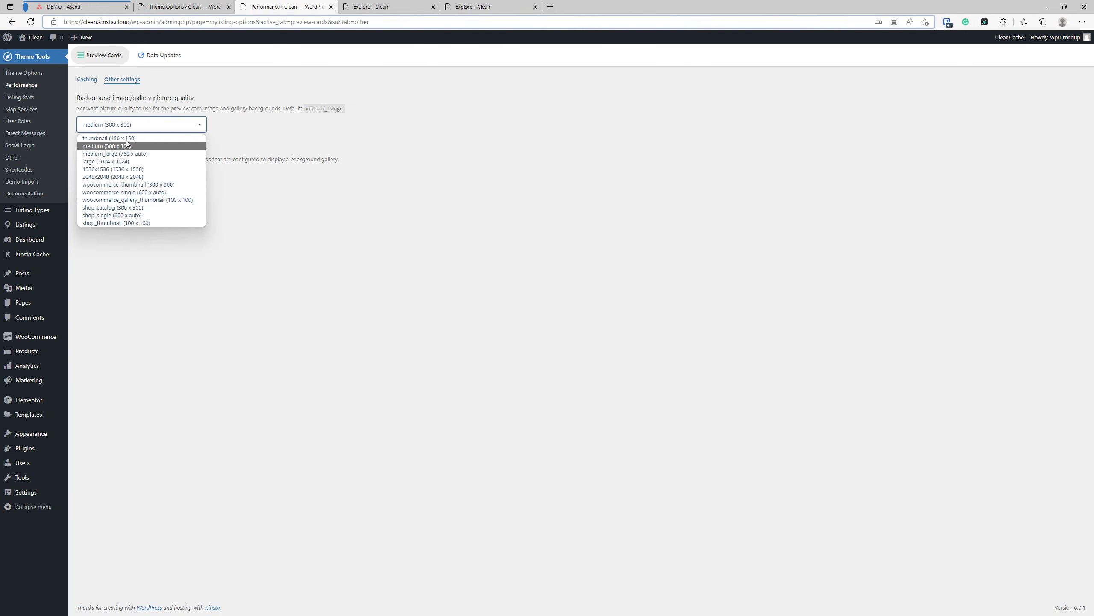
click(154, 192)
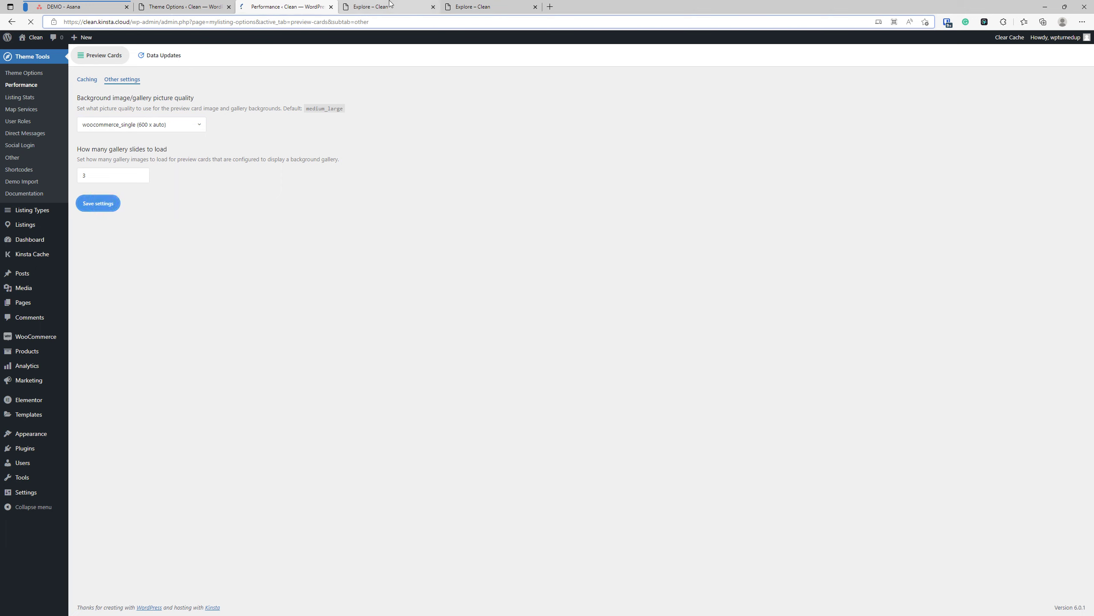
Edit the Test LT listing type and add Gallery Images to its used fields
click(183, 7)
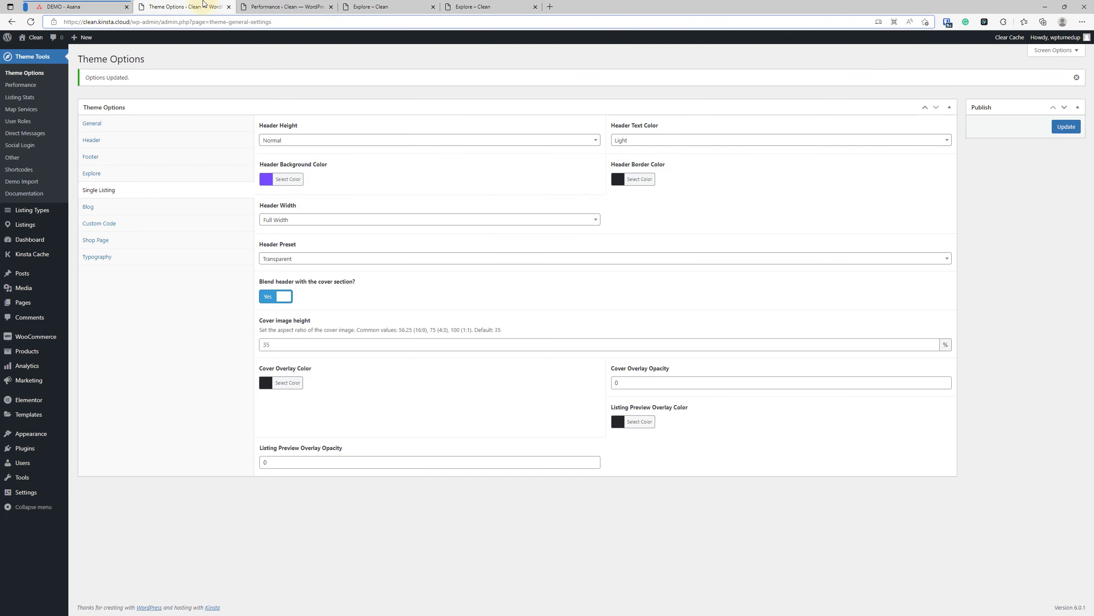
click(41, 211)
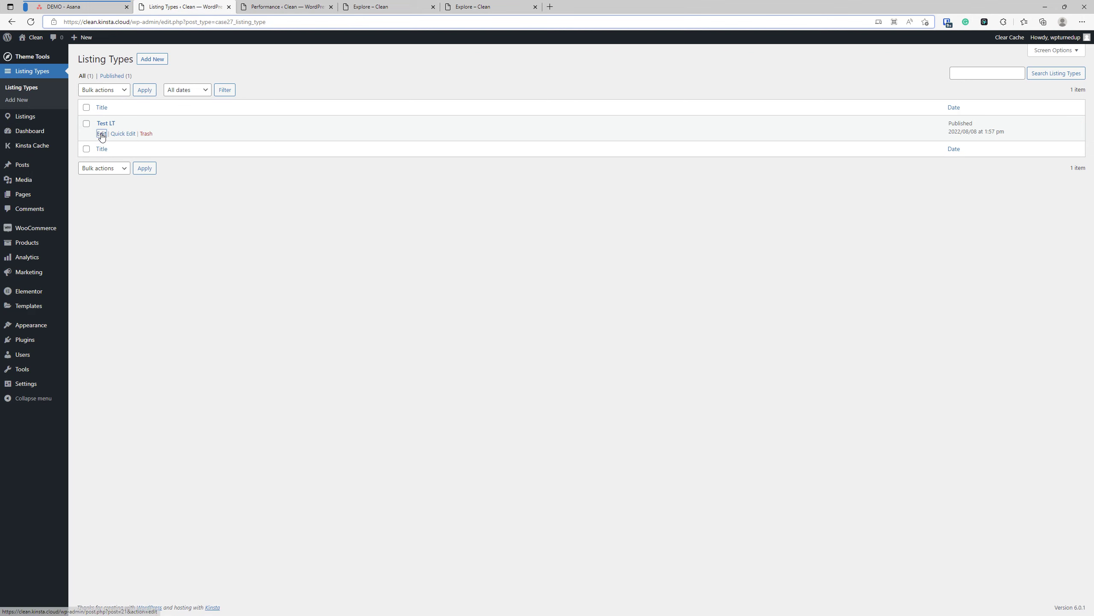
click(104, 124)
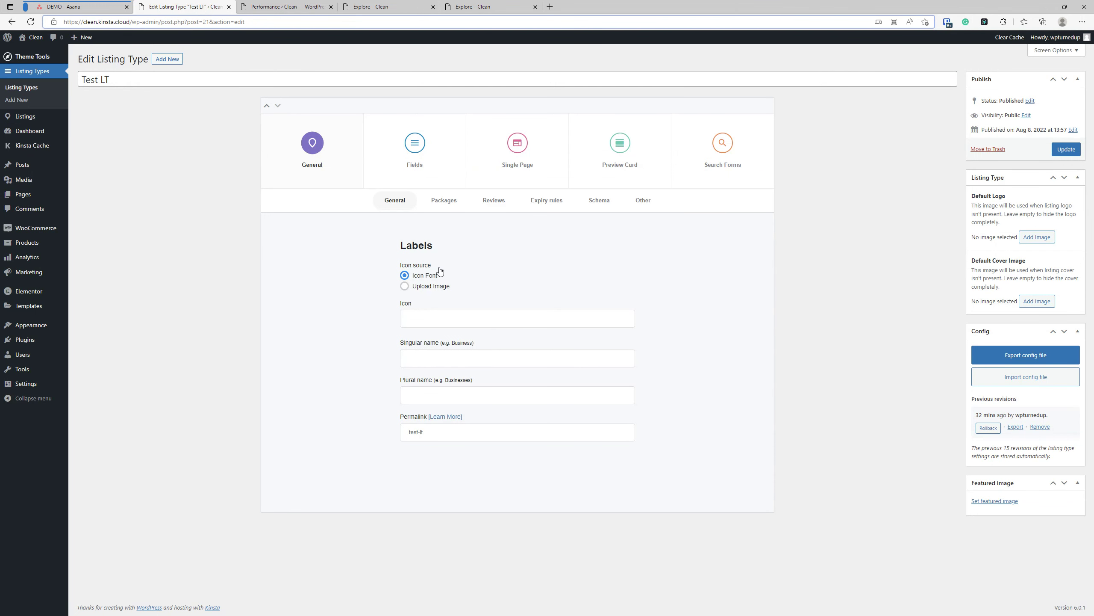
click(519, 135)
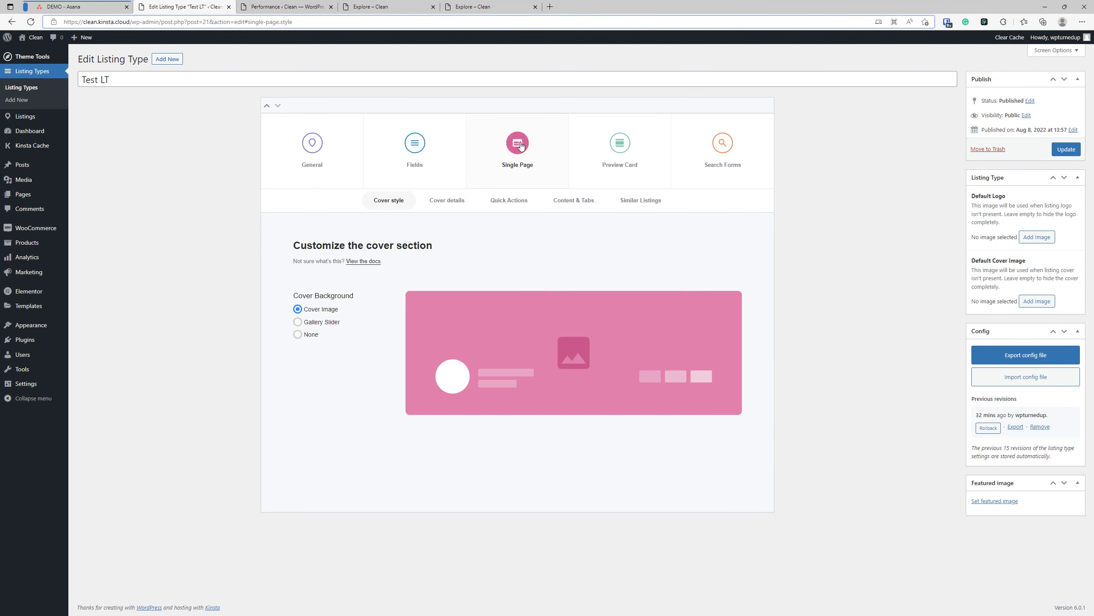
click(621, 134)
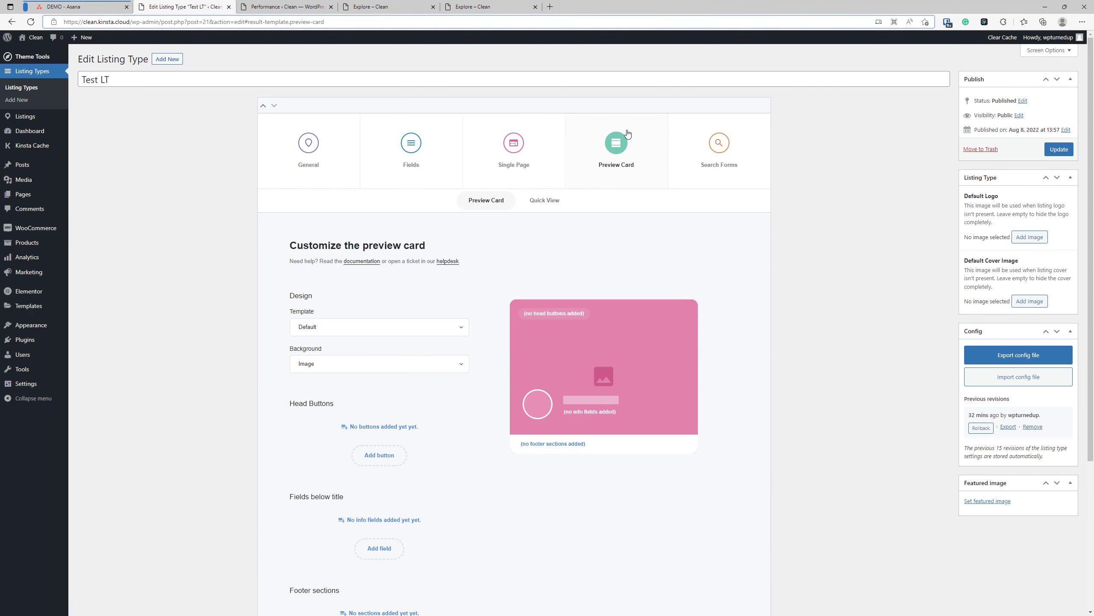
click(428, 143)
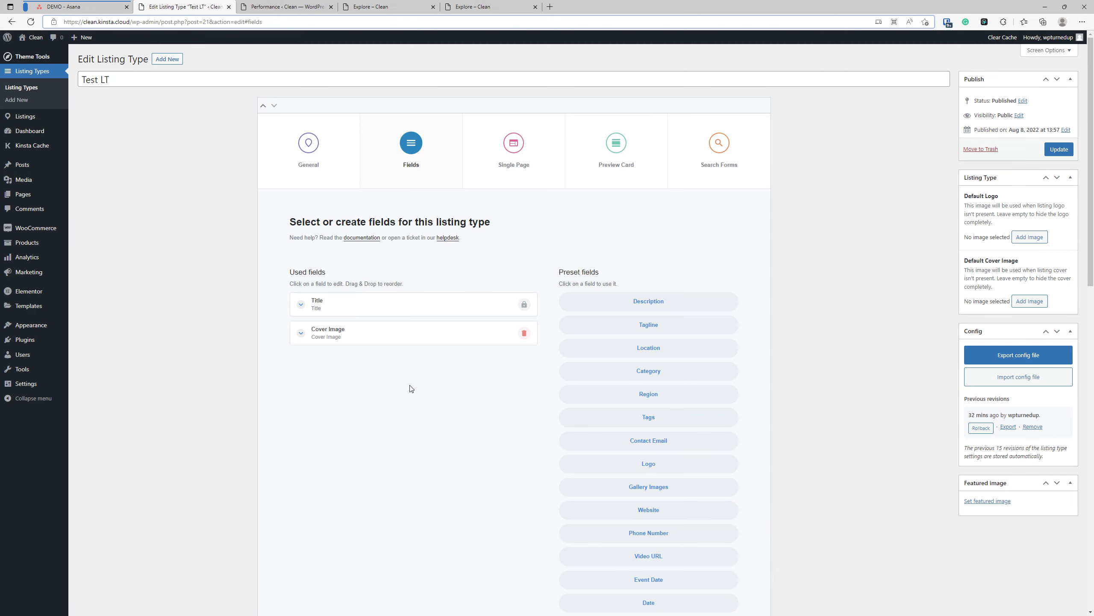
scroll(615, 335, down, 2)
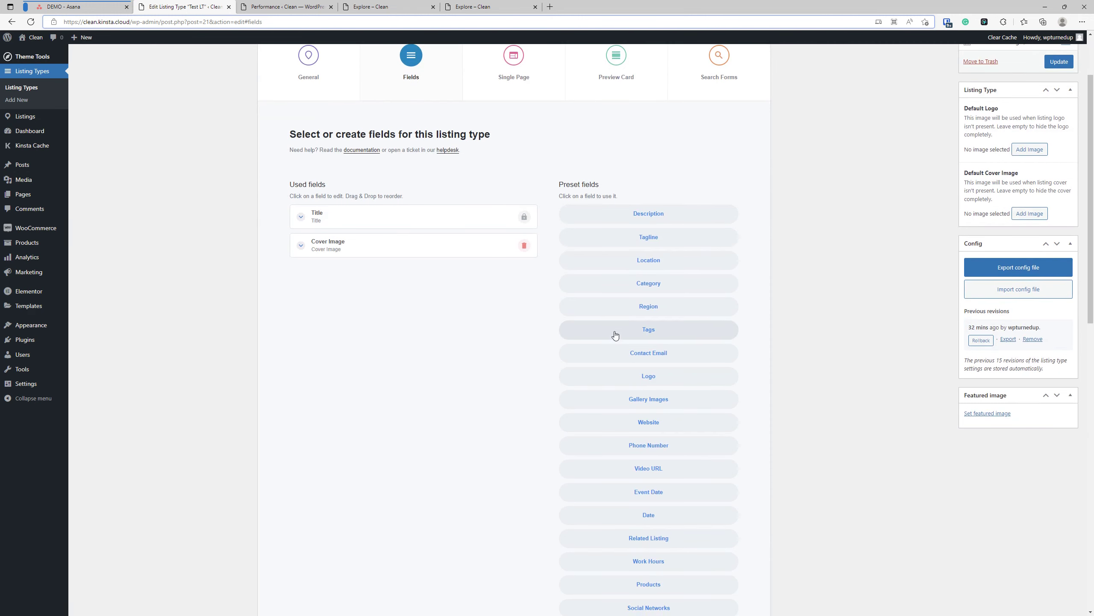
click(659, 401)
Set Test LT's Preview Card Background to Gallery and save the listing type
scroll(501, 315, up, 2)
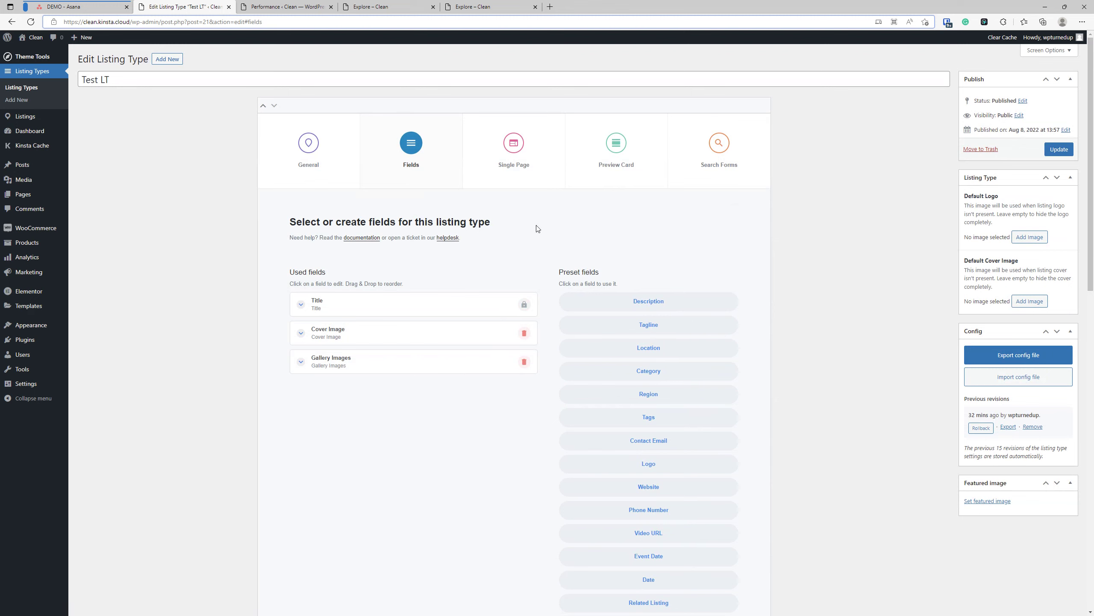
click(506, 155)
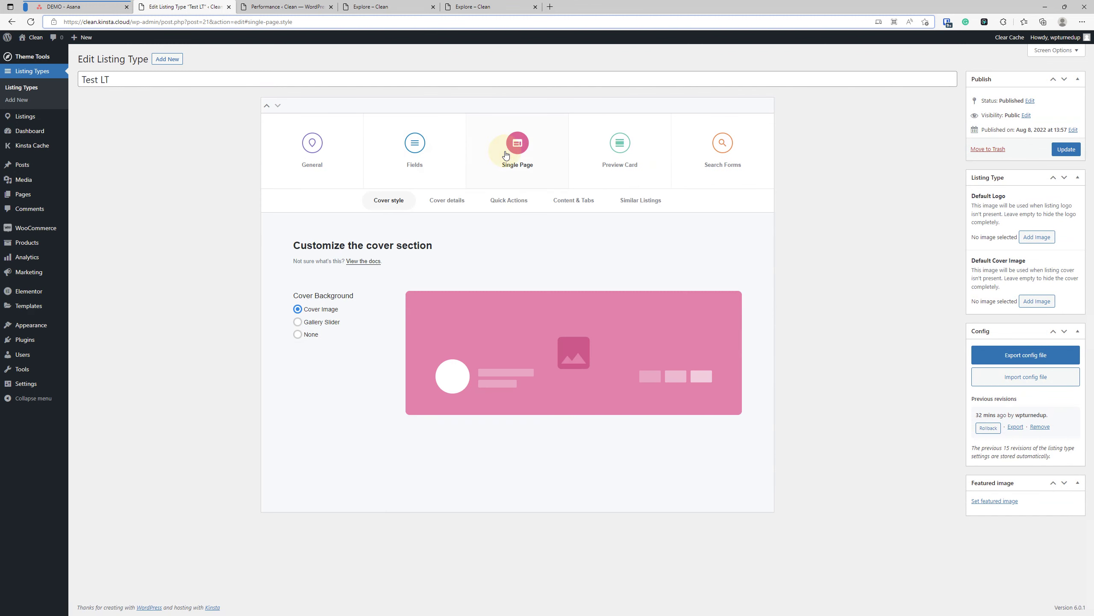
click(597, 149)
scroll(384, 366, down, 2)
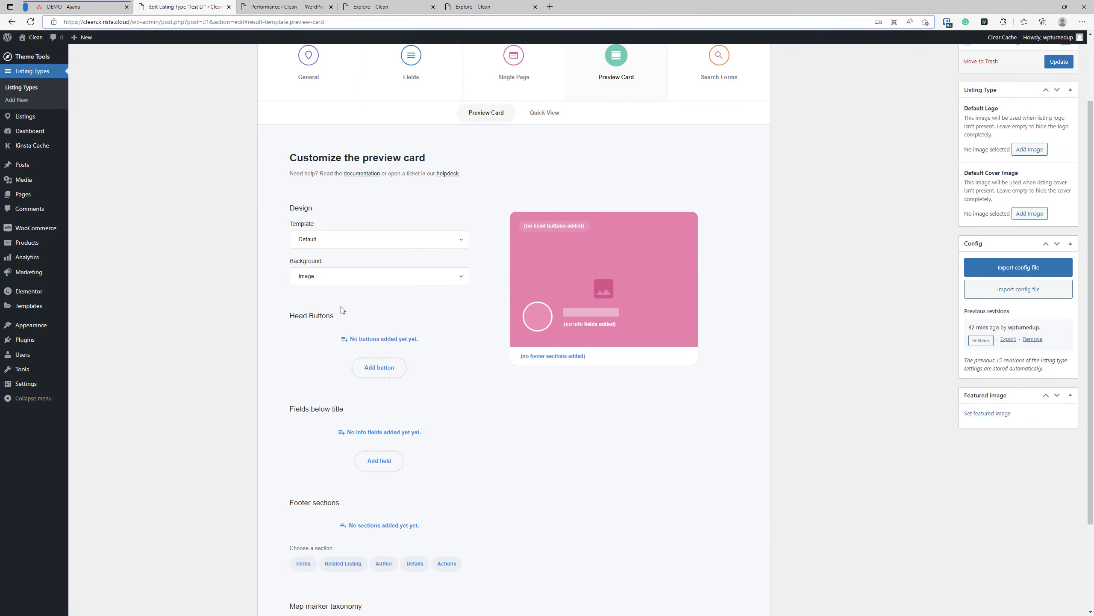
click(358, 276)
click(310, 298)
scroll(486, 351, up, 2)
click(1058, 149)
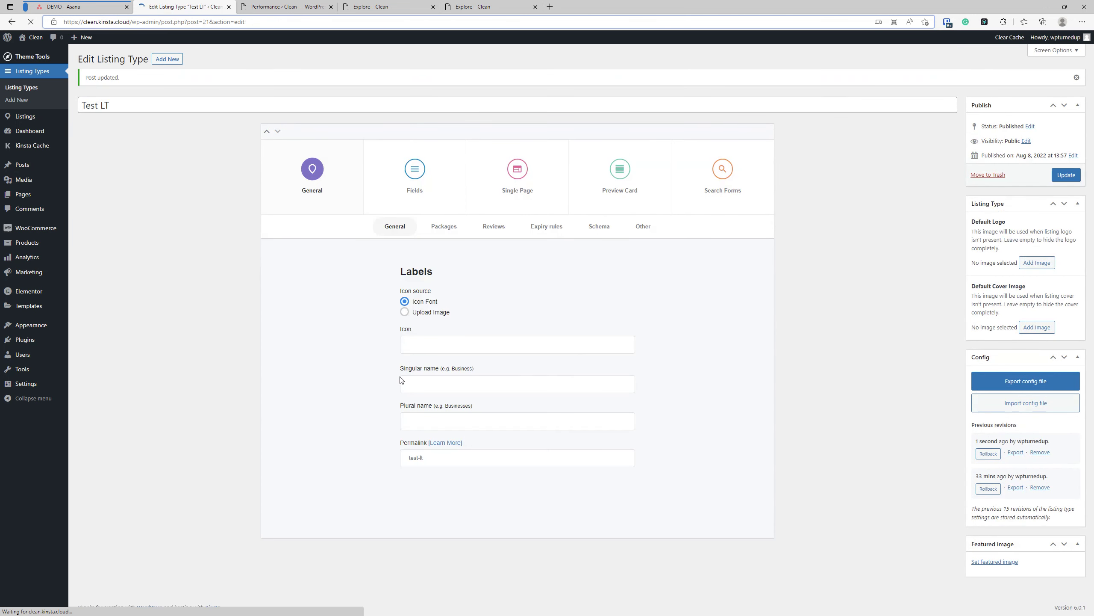
right_click(26, 116)
click(54, 121)
Open Test Listing for editing and attach a MyListing Club image from the media library
click(272, 5)
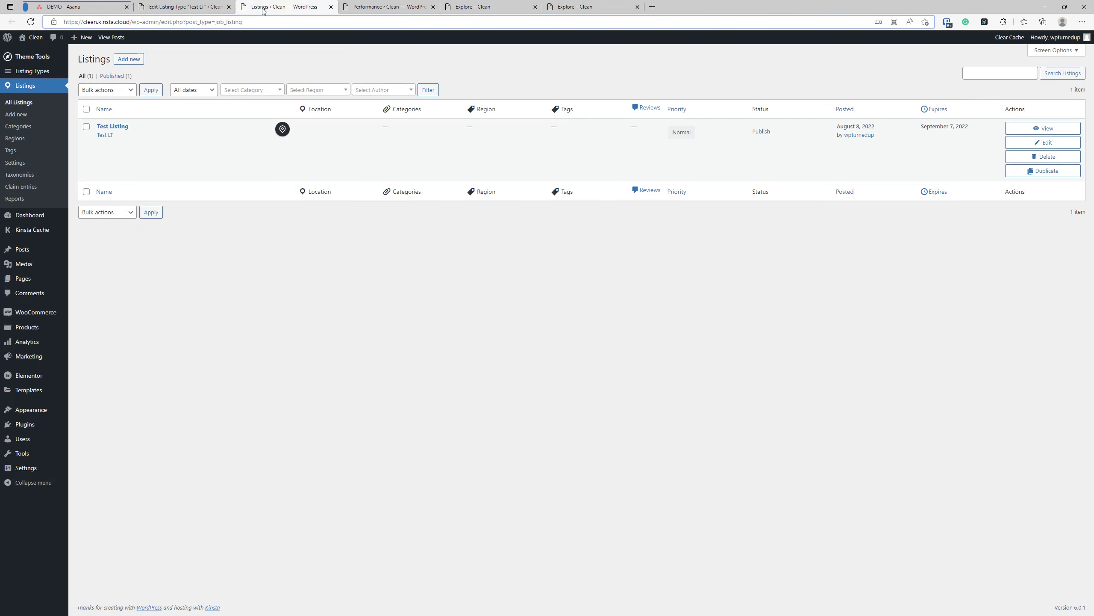
click(117, 127)
click(399, 345)
click(86, 160)
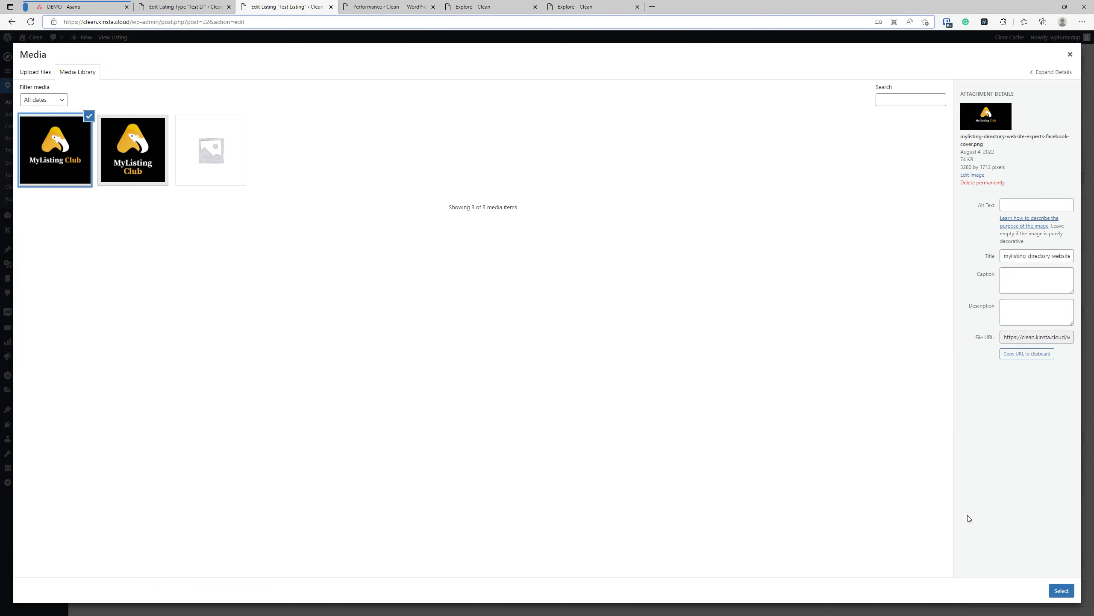
click(1061, 591)
Add two more MyListing Club gallery images, update the listing, and close the extra Explore tab
click(421, 332)
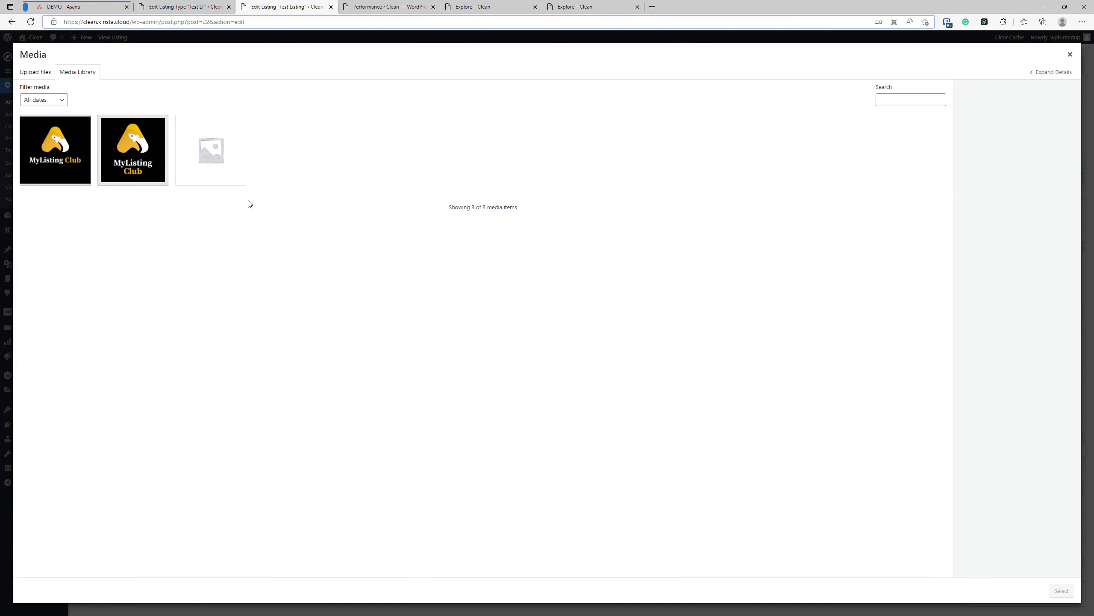
click(67, 174)
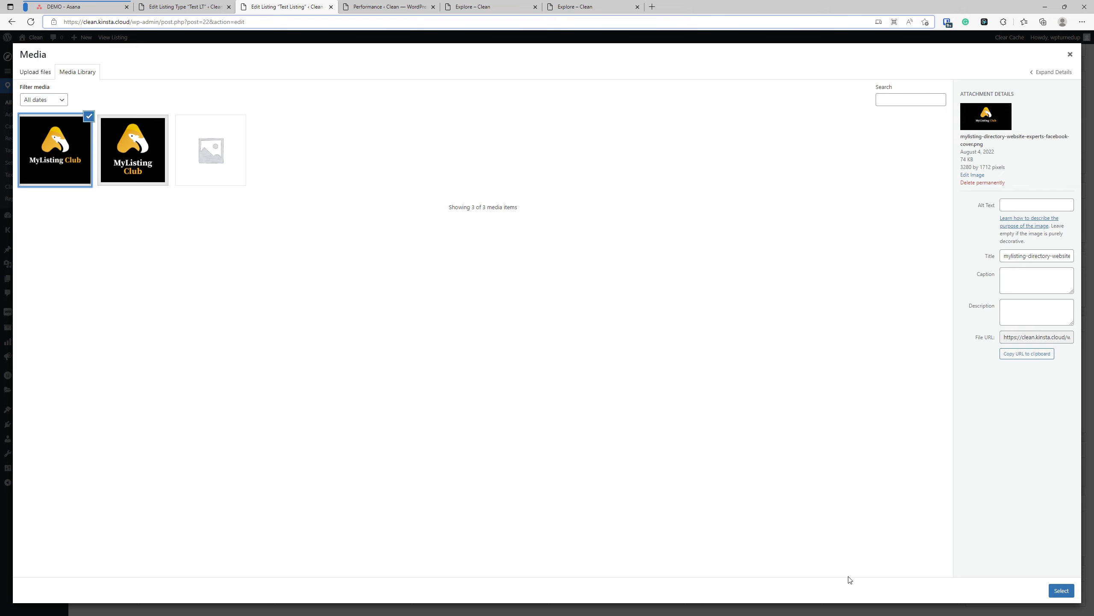
click(1061, 591)
click(375, 325)
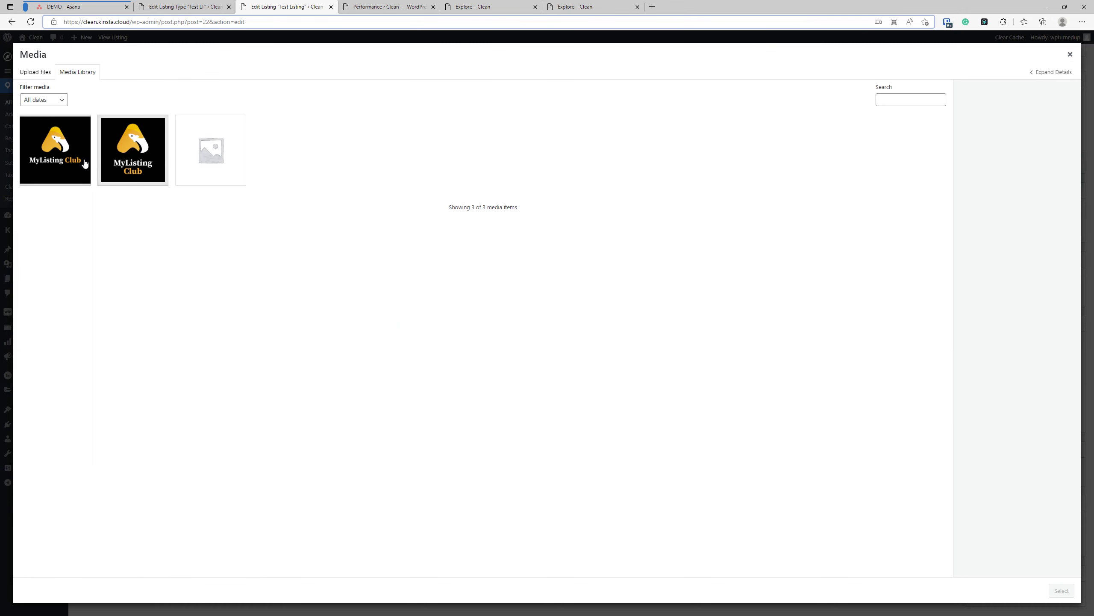
click(69, 155)
click(1062, 591)
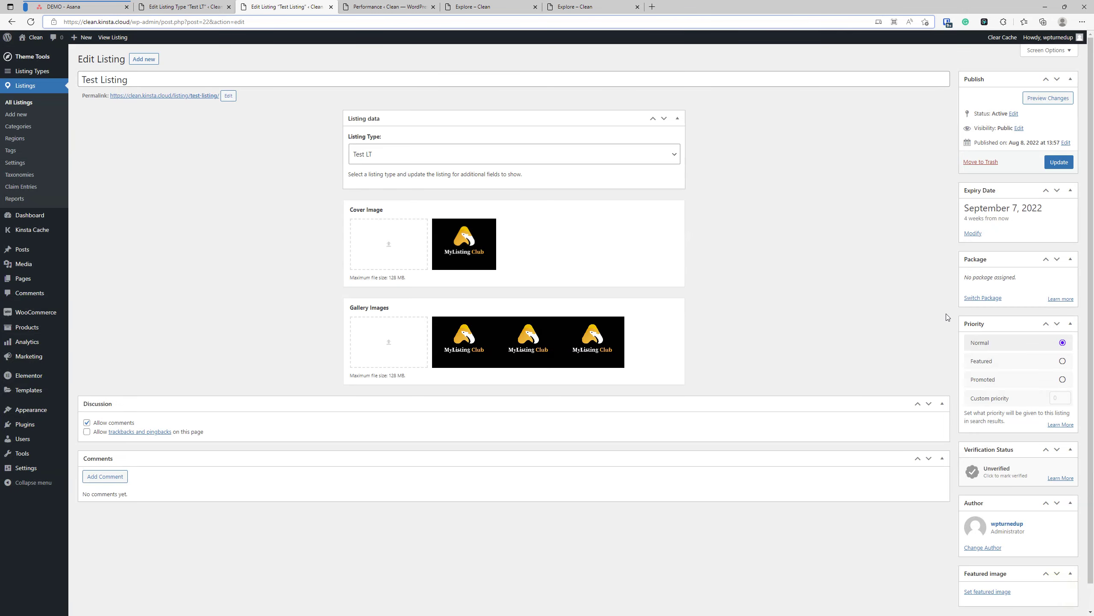
click(1059, 163)
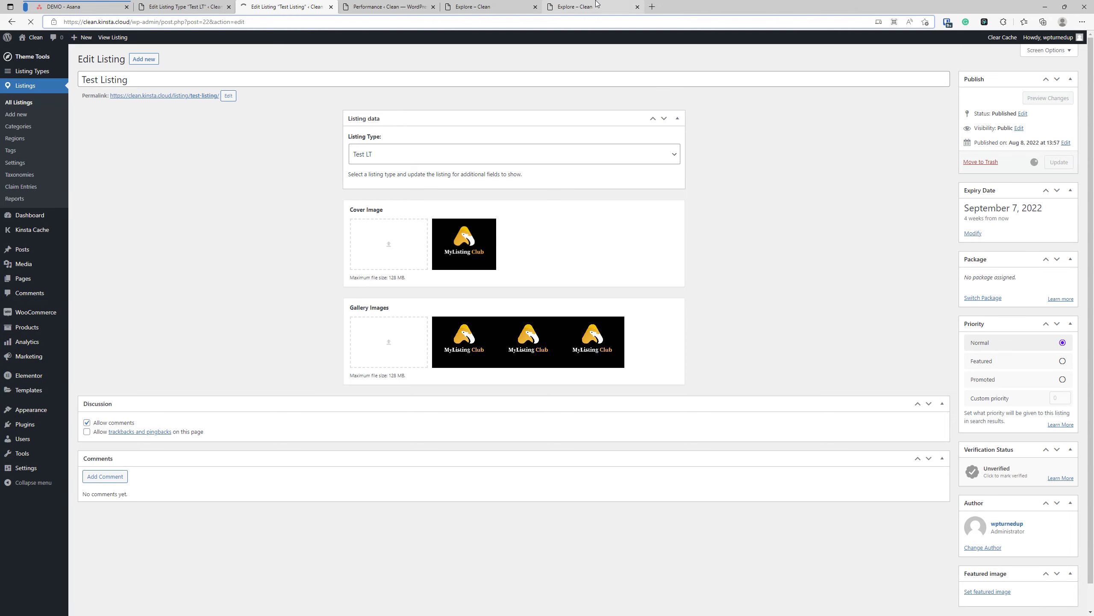
click(637, 6)
Reload Explore, advance the Test Listing card to its next gallery image, and return to Performance settings
click(478, 7)
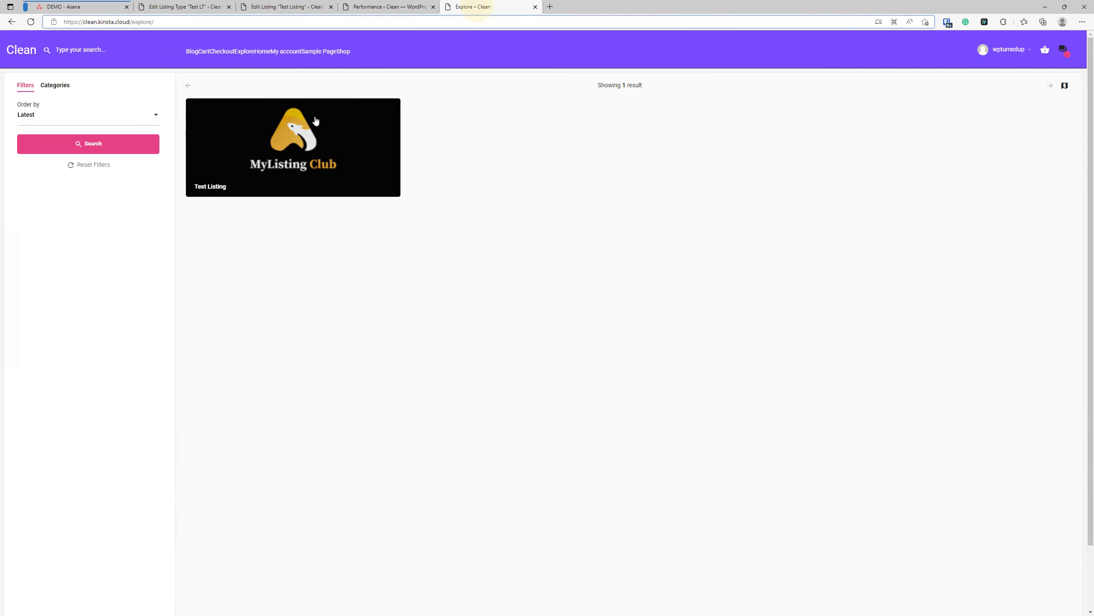
key(F5)
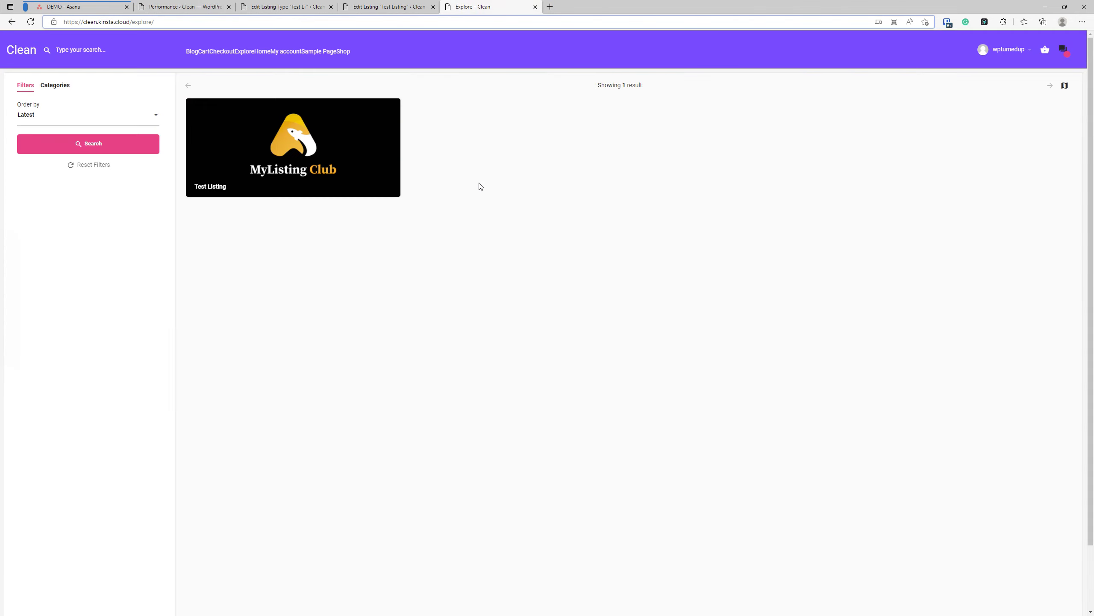
mouse_move(345, 164)
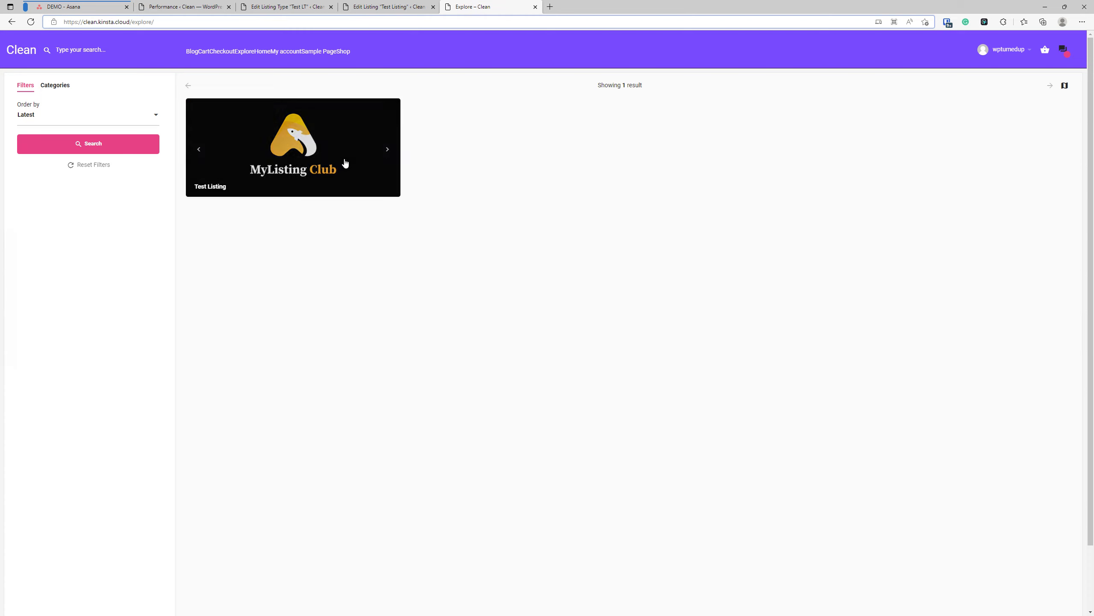
click(385, 150)
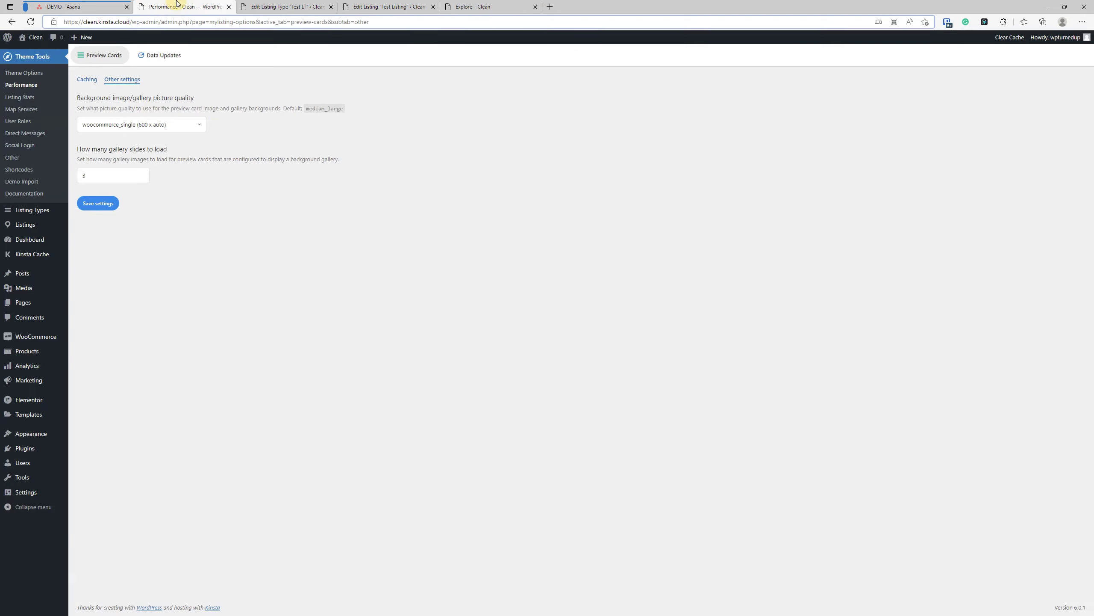
click(178, 7)
Save the preview card settings, reload Explore, and step to the card's next gallery image
click(94, 205)
click(478, 4)
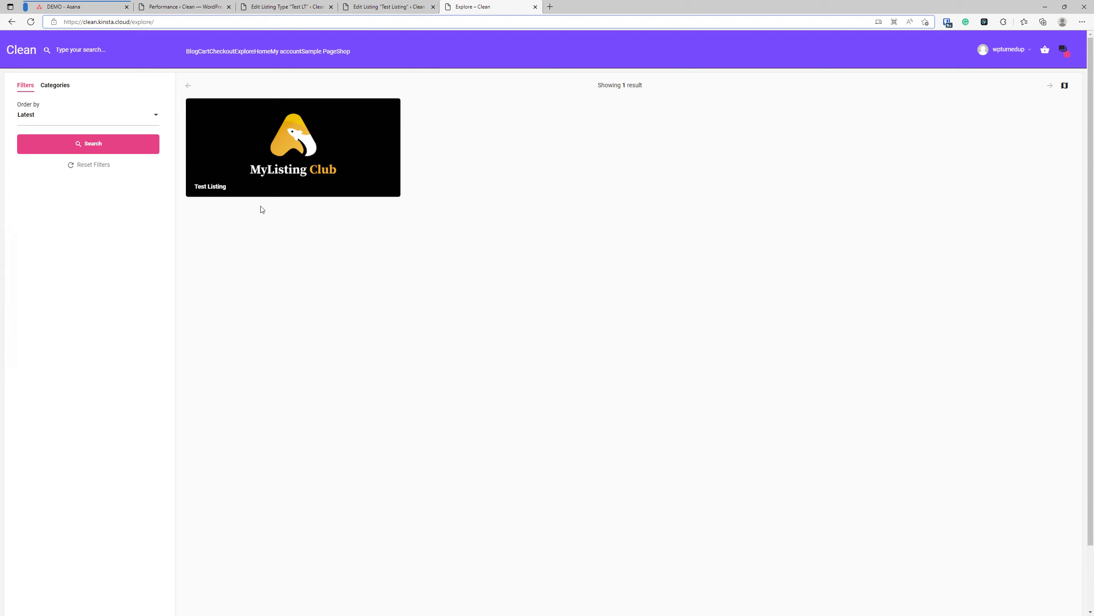
click(31, 21)
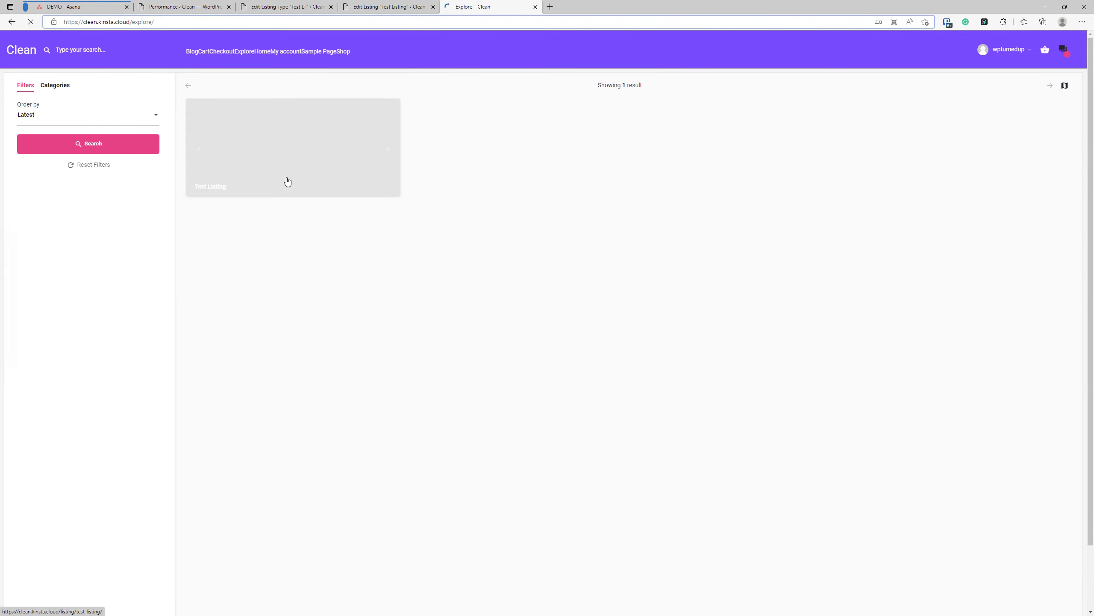
click(386, 150)
Set gallery slides to load to 1, save, and reload the Explore page to check
click(183, 6)
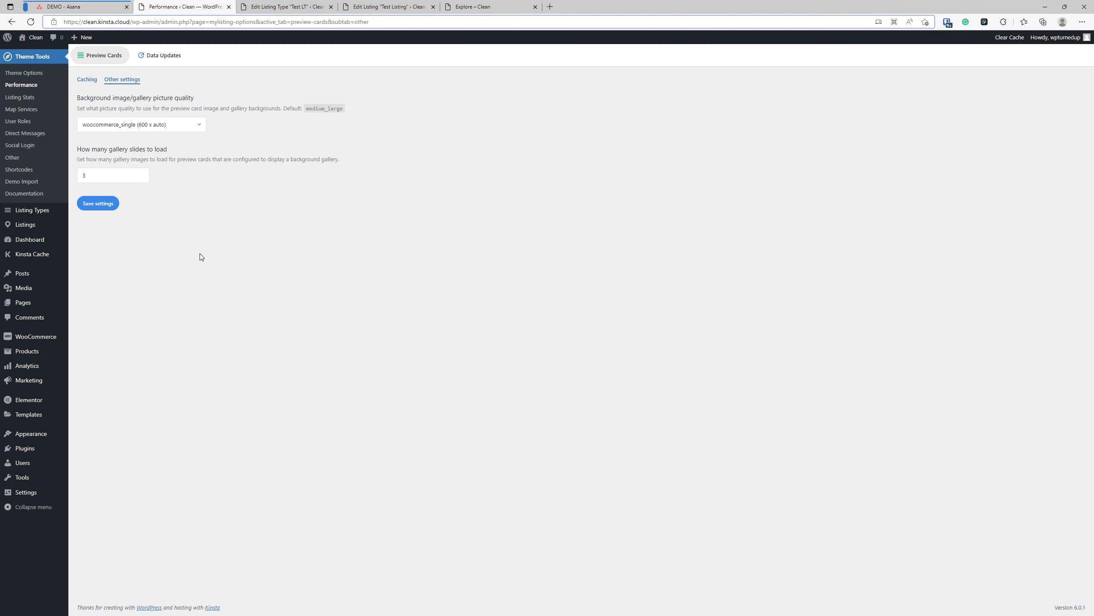
double_click(103, 174)
text(1)
click(99, 205)
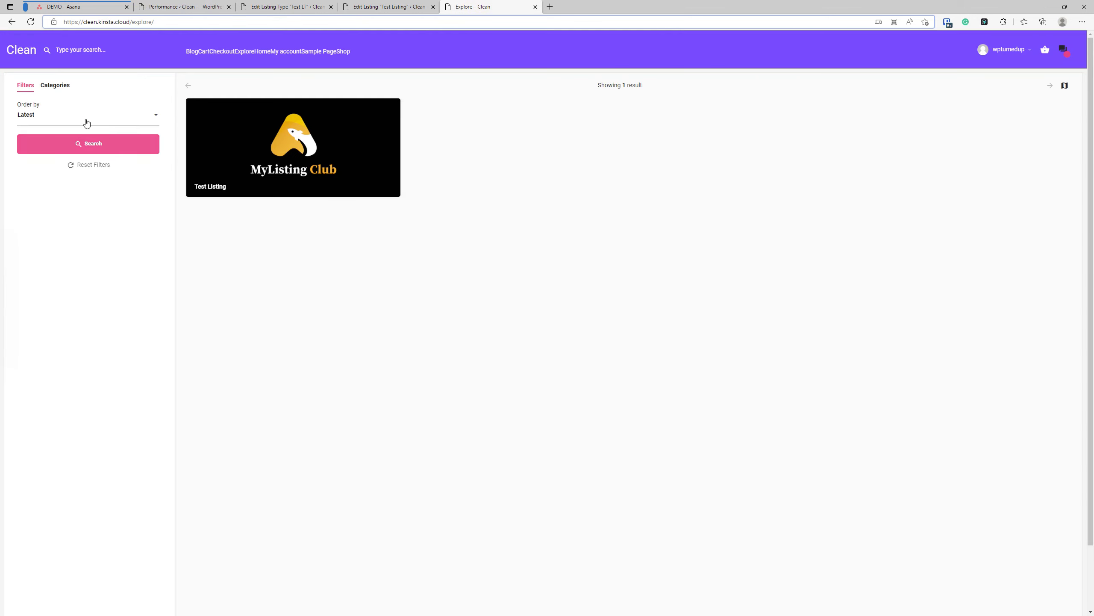
click(31, 23)
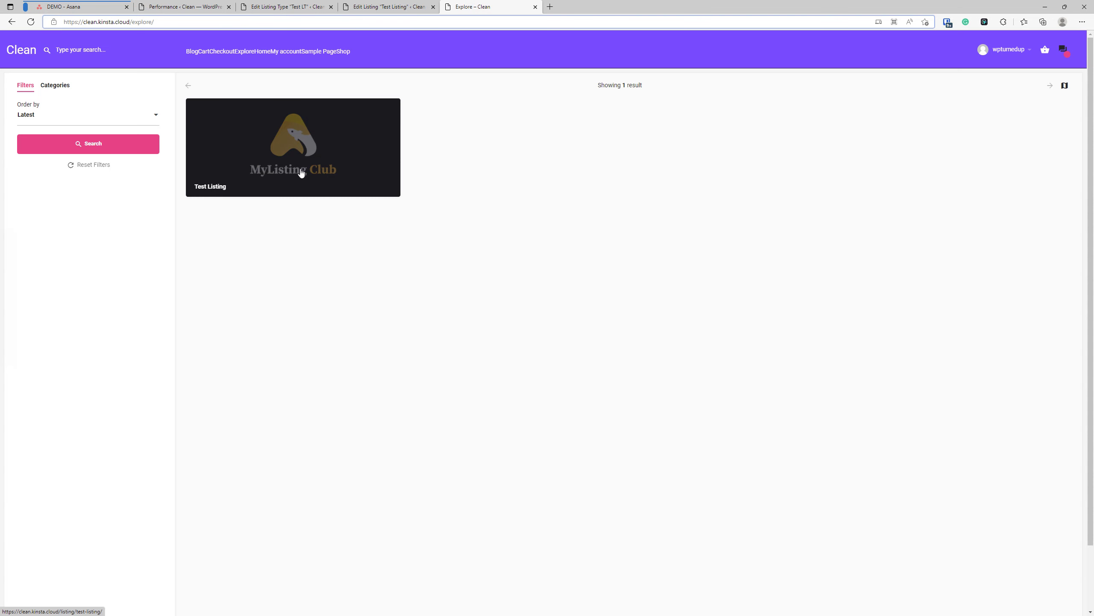
Change the gallery slides value on the Performance page back to 3 and save
click(183, 6)
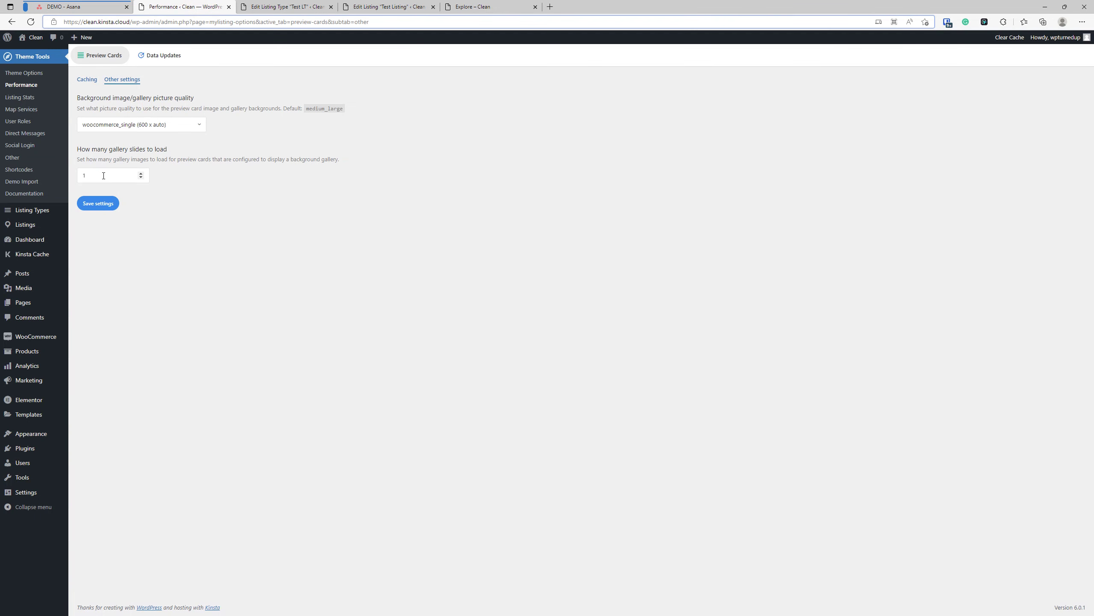
drag(96, 176, 76, 178)
text(3)
click(98, 204)
Open the Preview Cards - Other Settings task on the Asana board and read through its notes
click(122, 10)
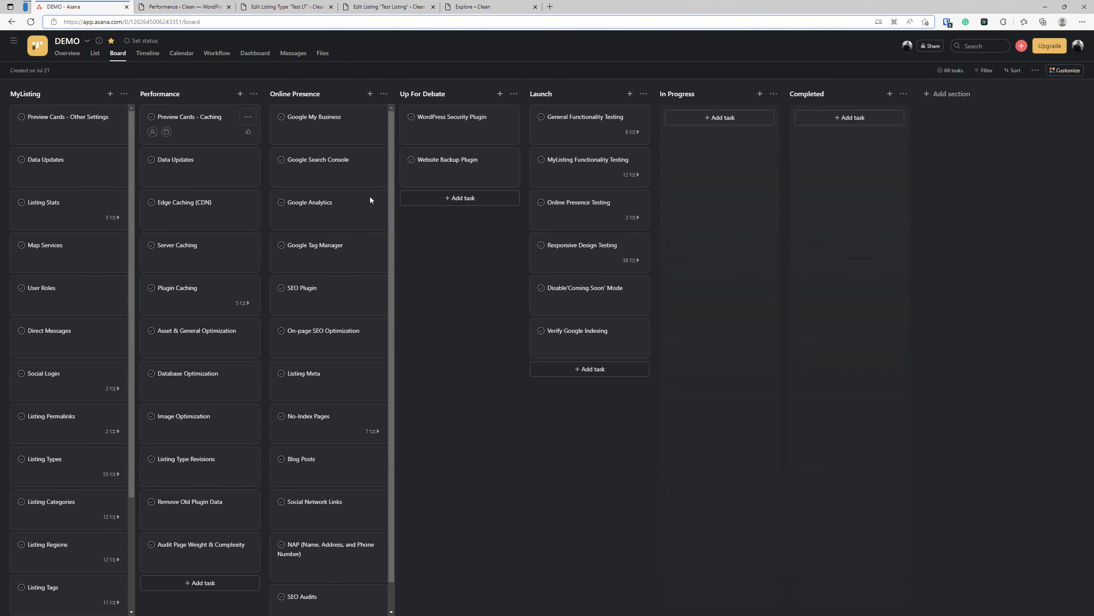
click(91, 123)
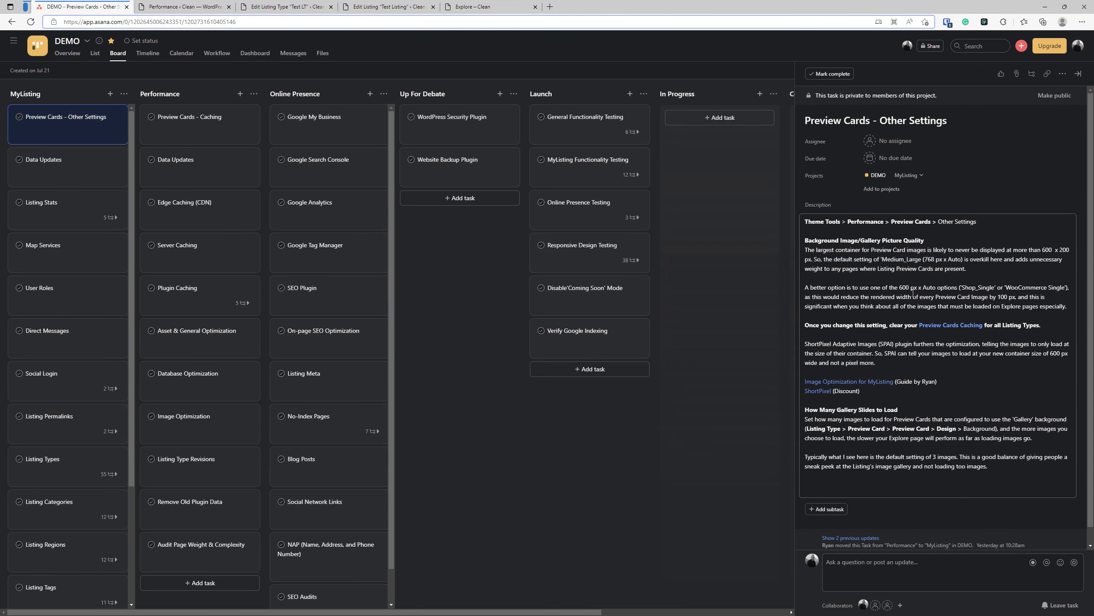
scroll(909, 270, down, 1)
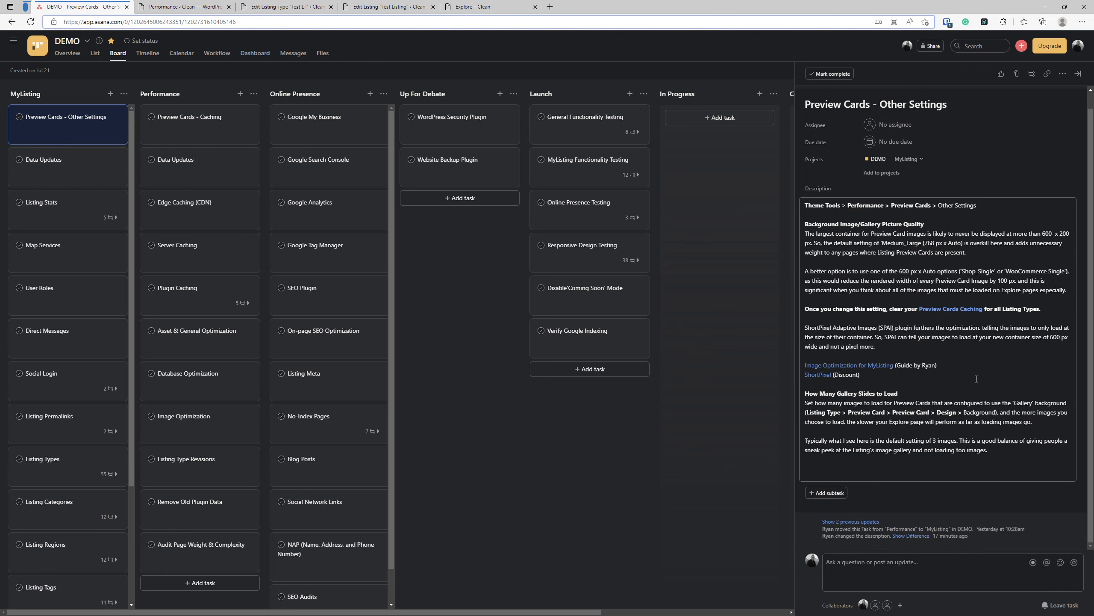
Reload the Explore page and compare it with the Performance settings, then return to Asana
click(496, 6)
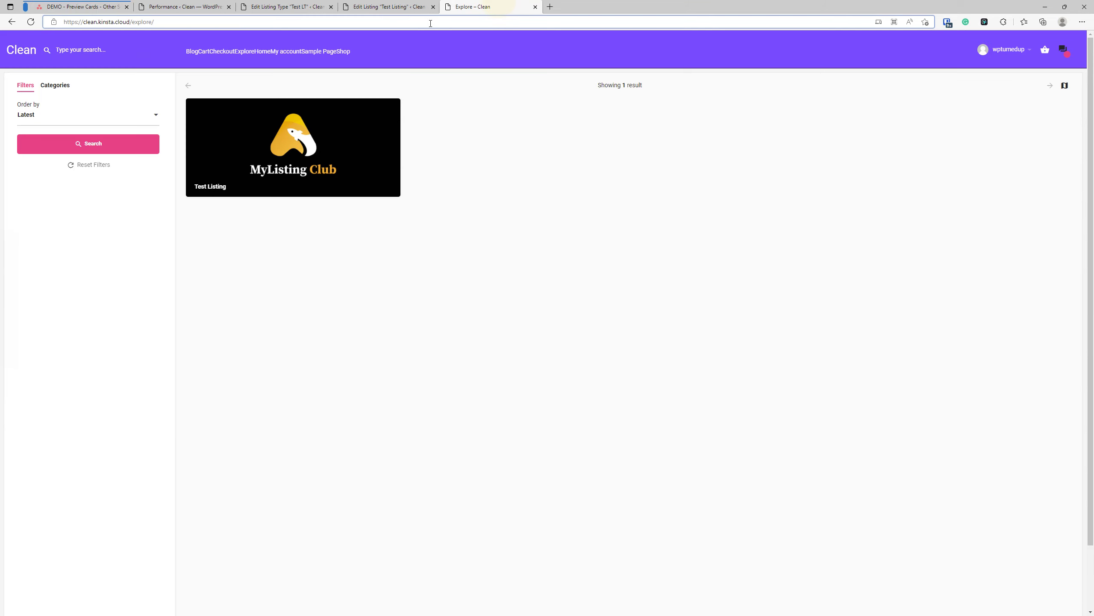
click(331, 259)
click(31, 23)
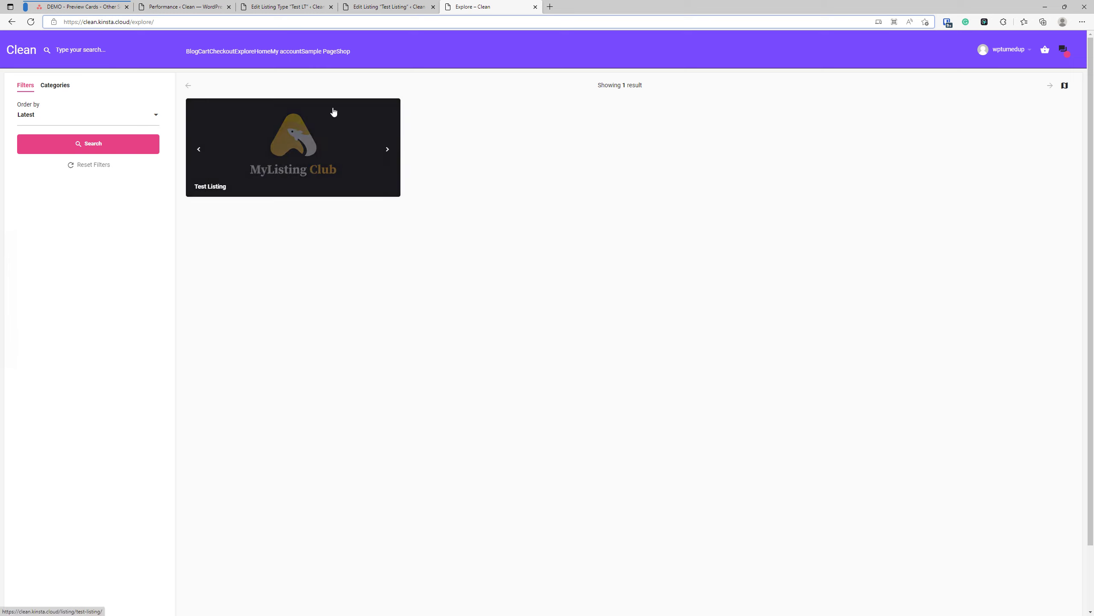
click(226, 5)
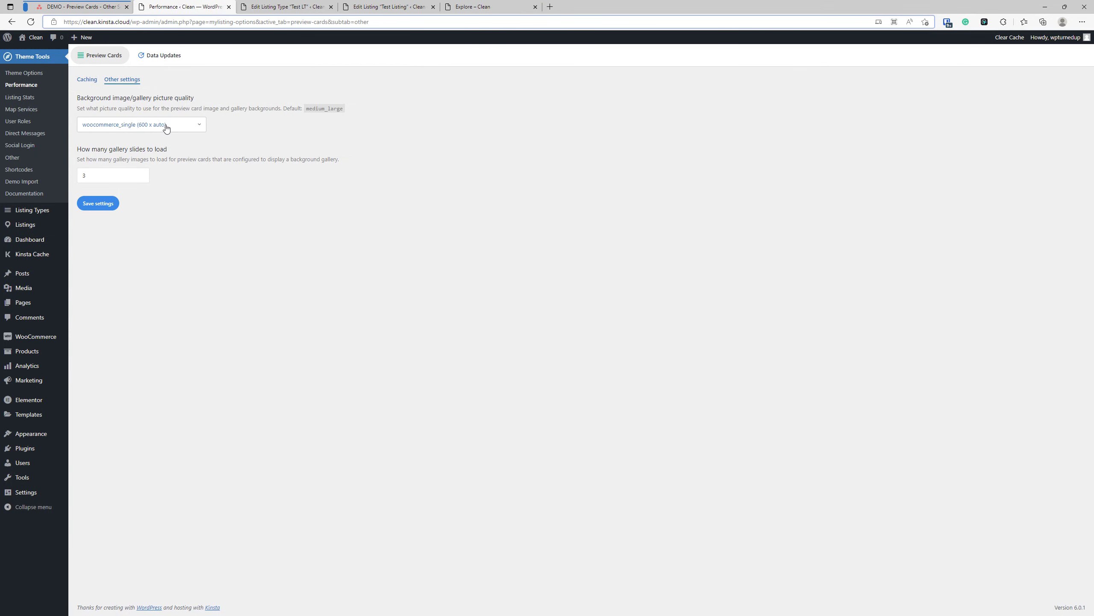
click(475, 7)
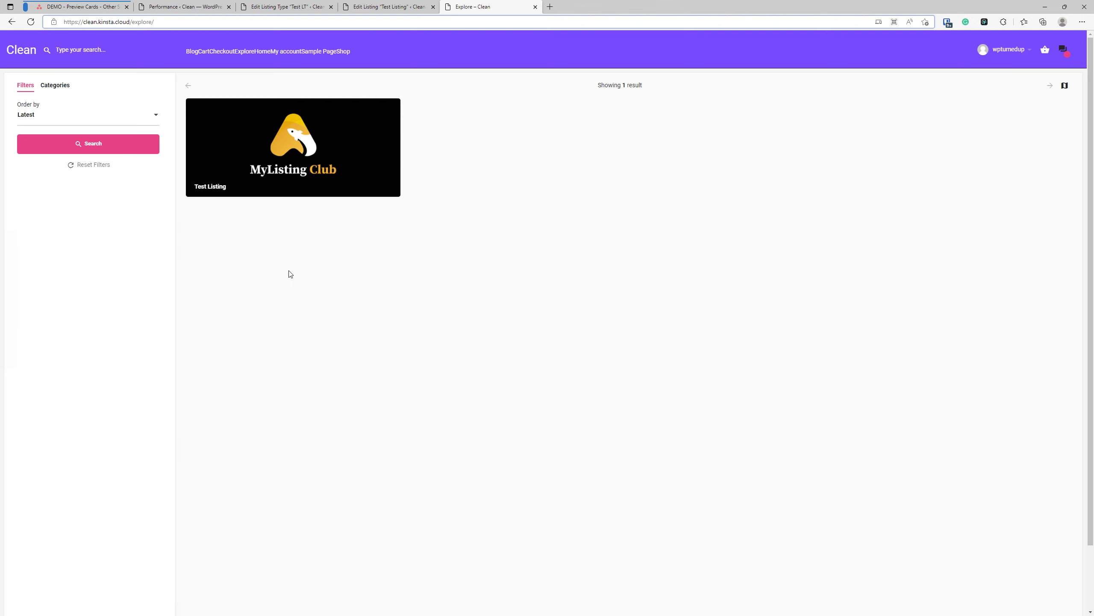
click(203, 7)
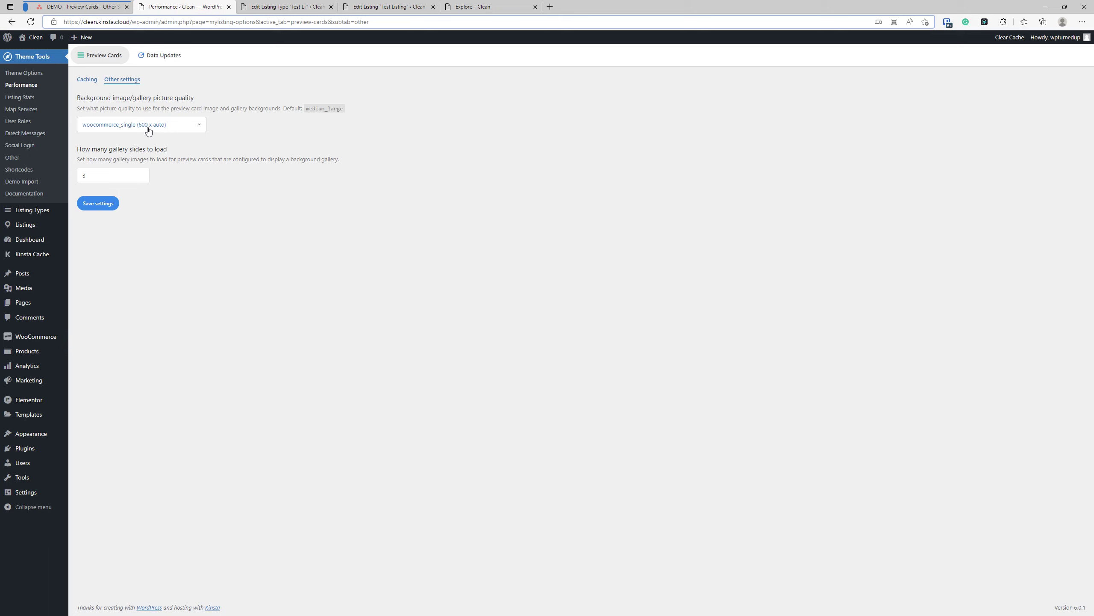
click(474, 7)
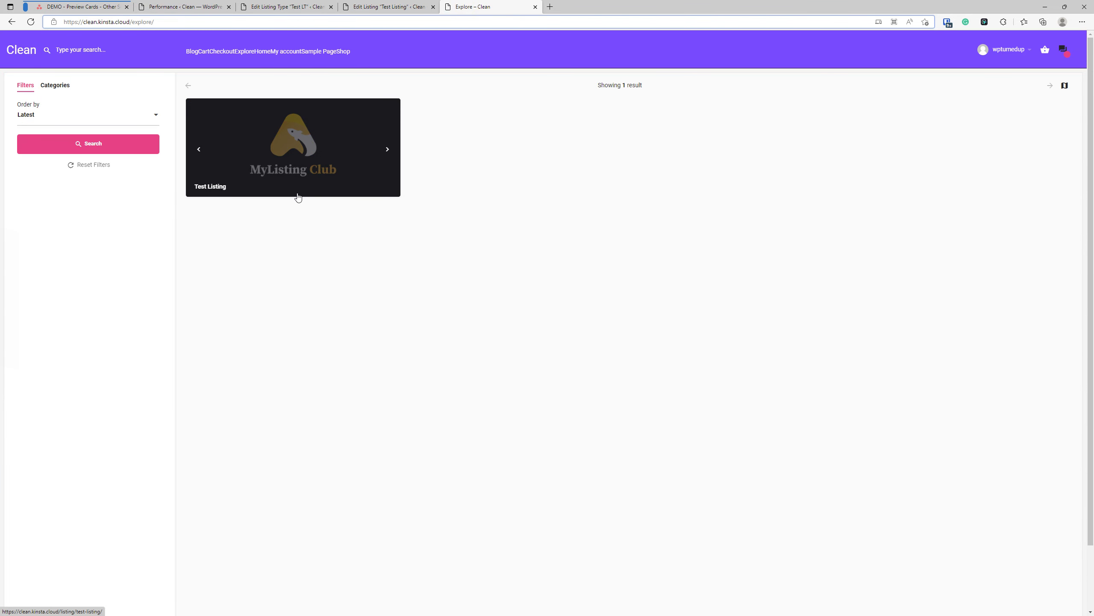
click(103, 7)
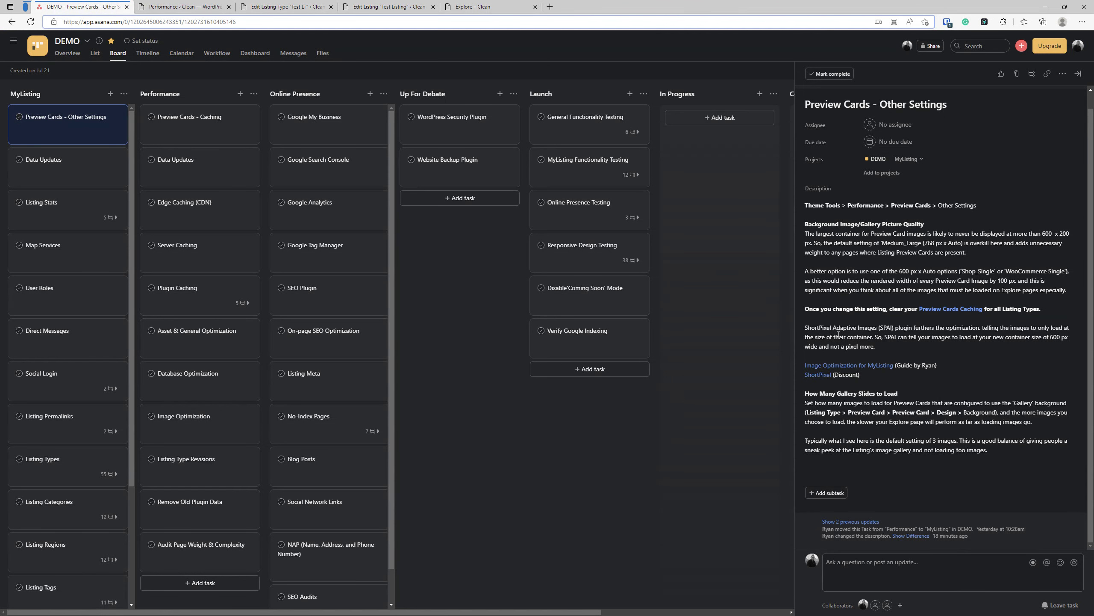
Close the Asana task pane and return to the WordPress Performance settings
click(696, 446)
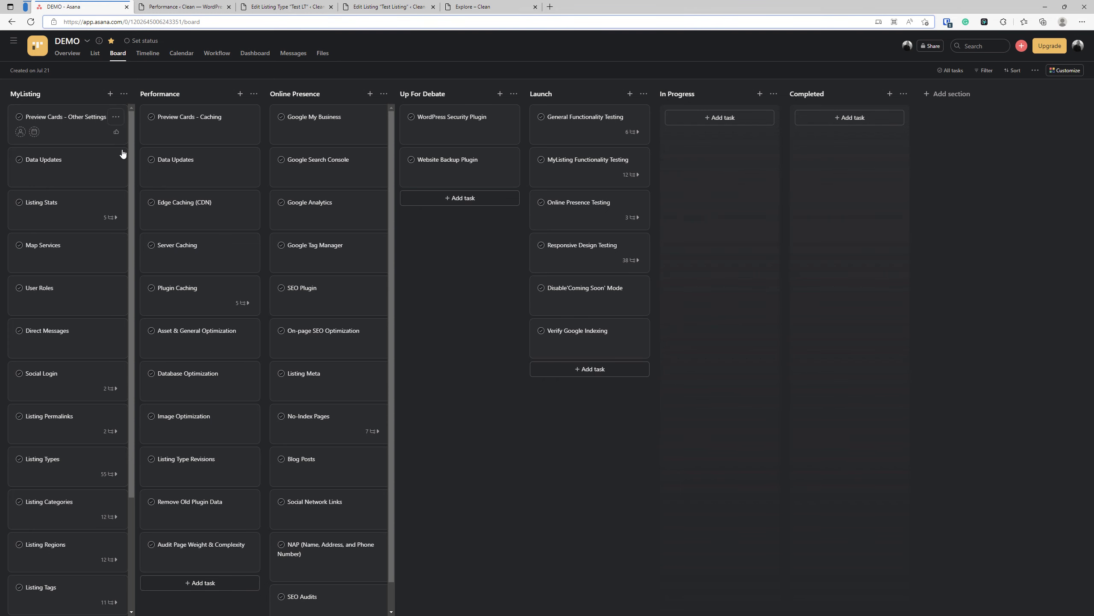
click(217, 4)
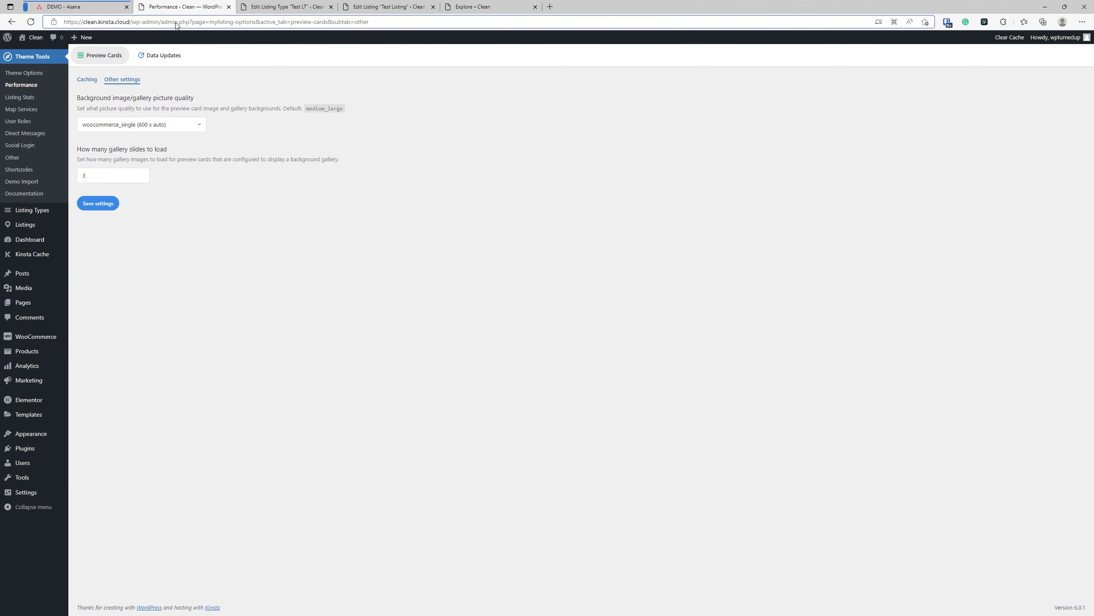
Run the remaining data updates, including the listing term recount, until all six are complete
click(161, 59)
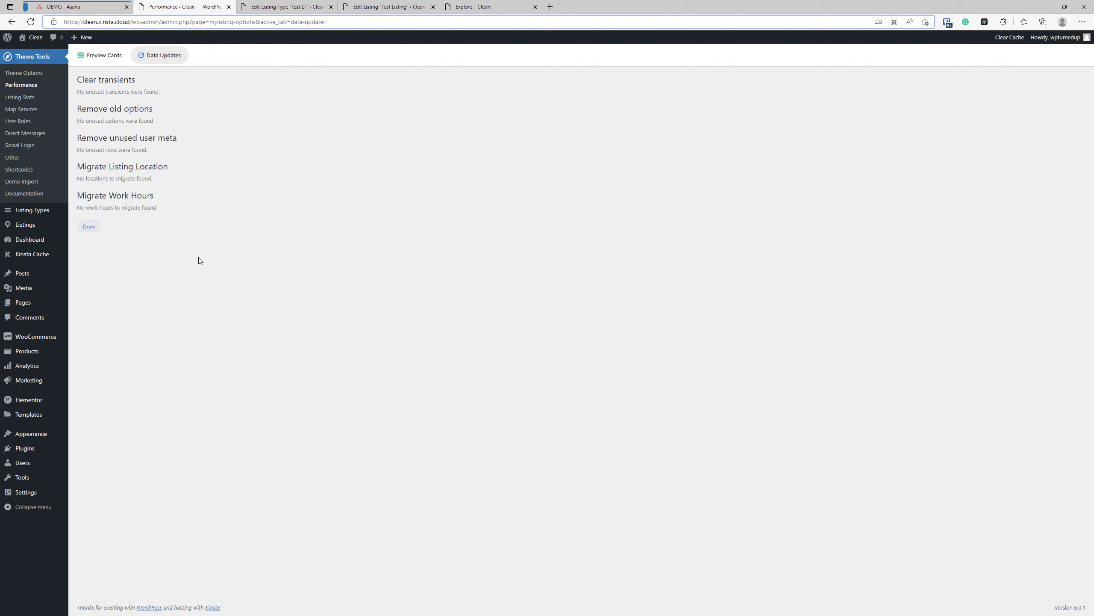
click(93, 229)
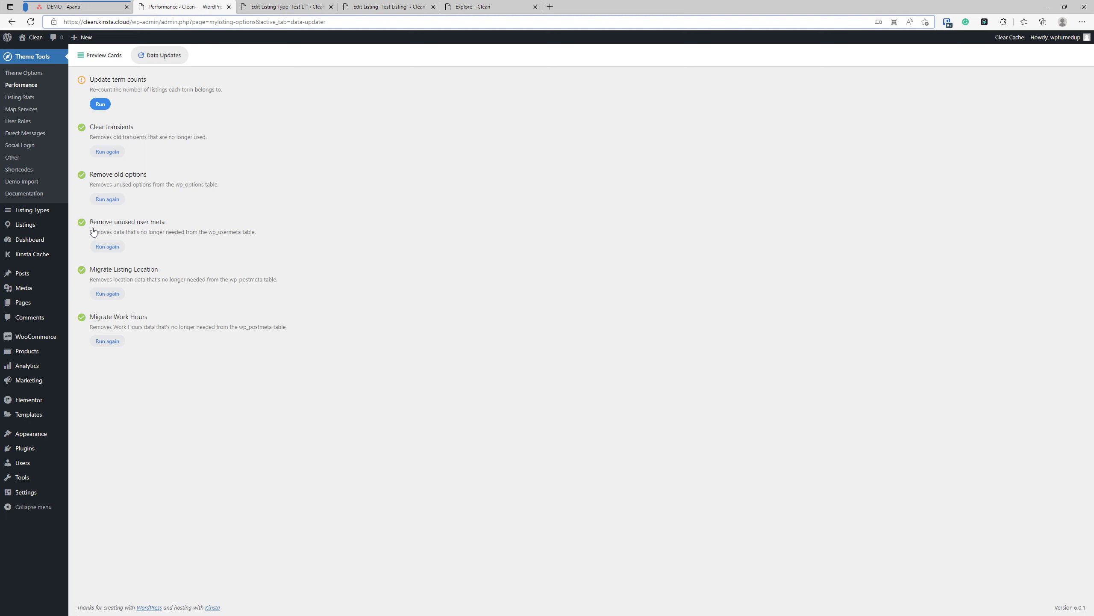
click(100, 104)
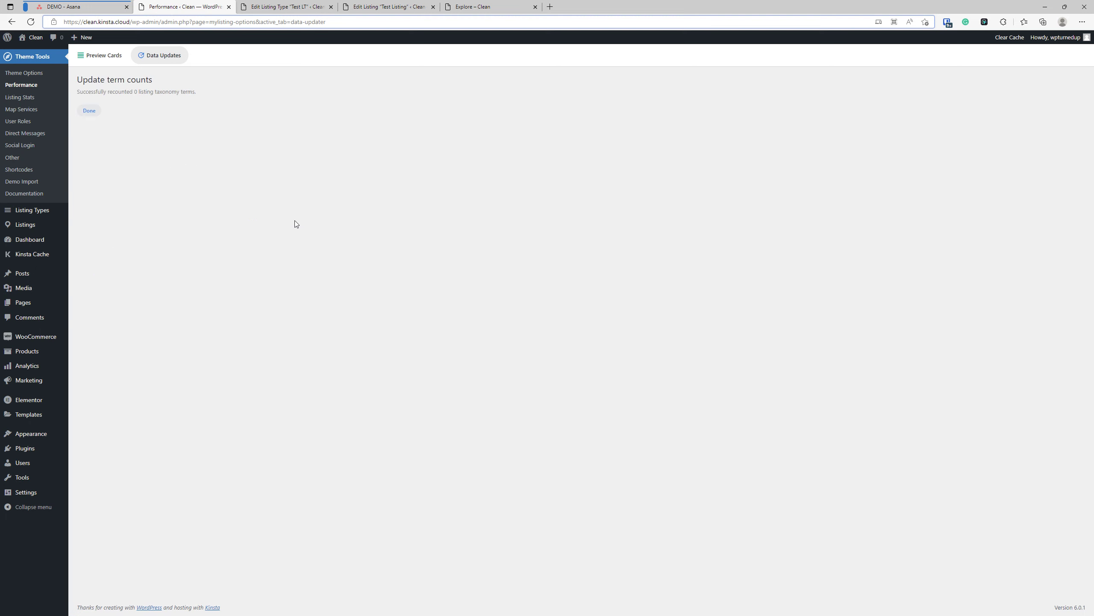
click(90, 111)
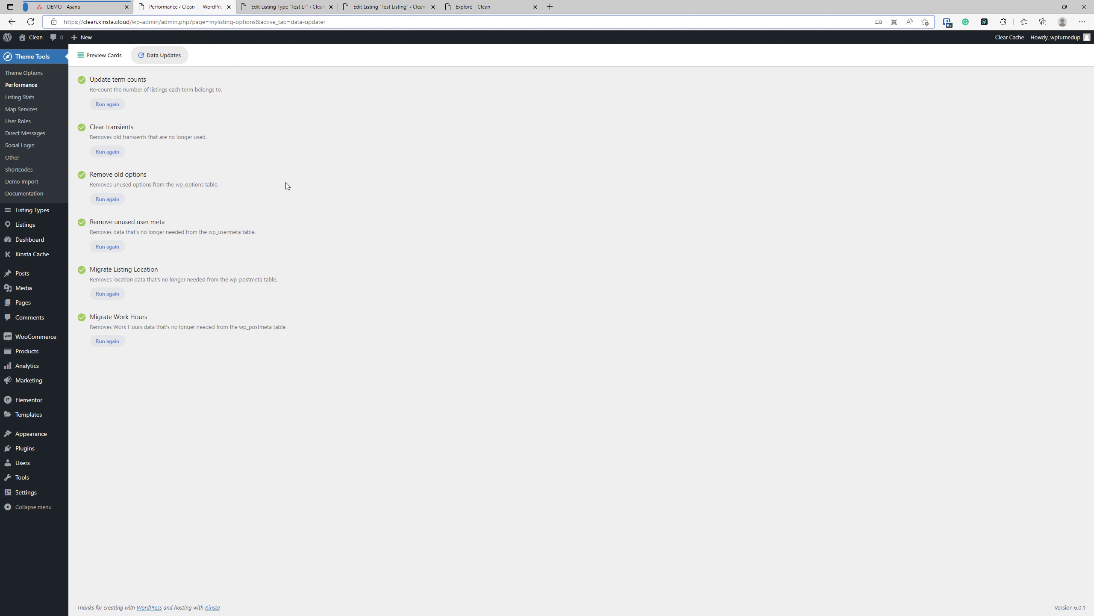
Upload perfmatters.1.9.5.zip as a new plugin, install and activate it, and open its settings
click(24, 448)
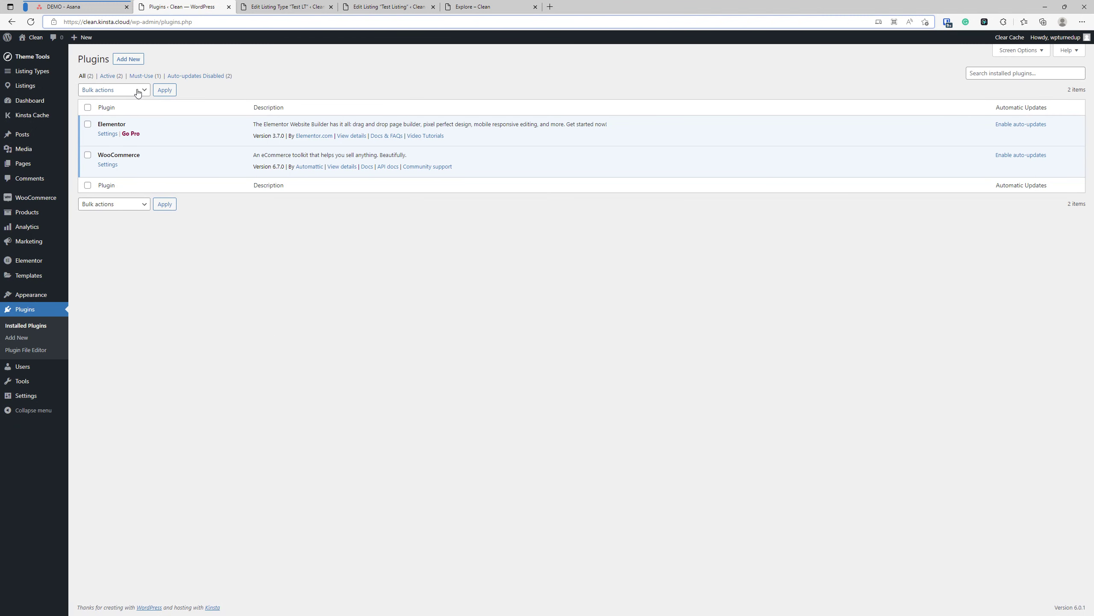
click(129, 59)
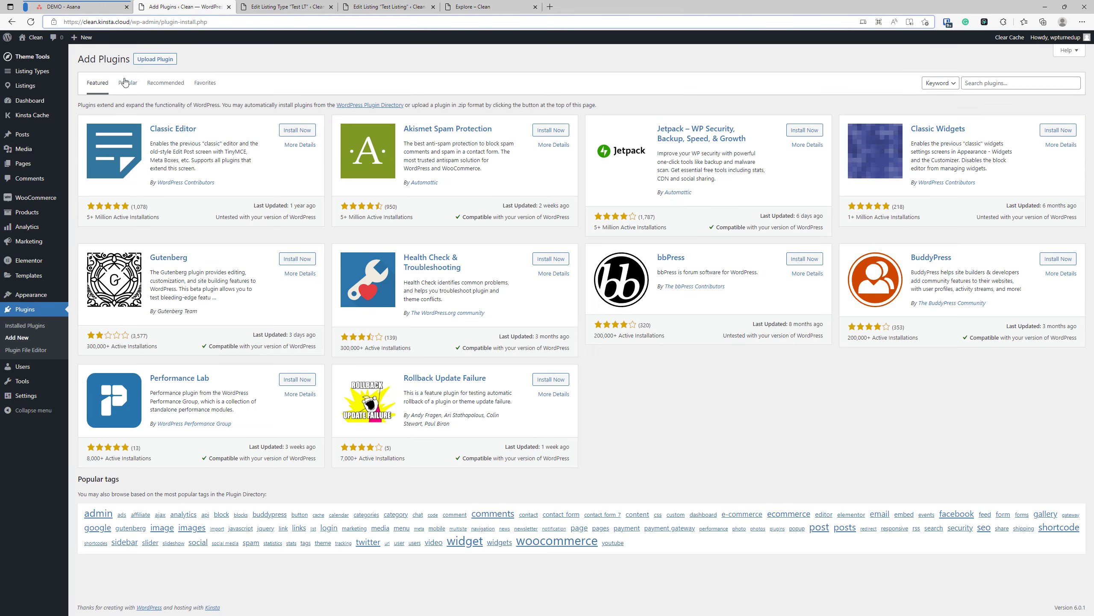
click(151, 59)
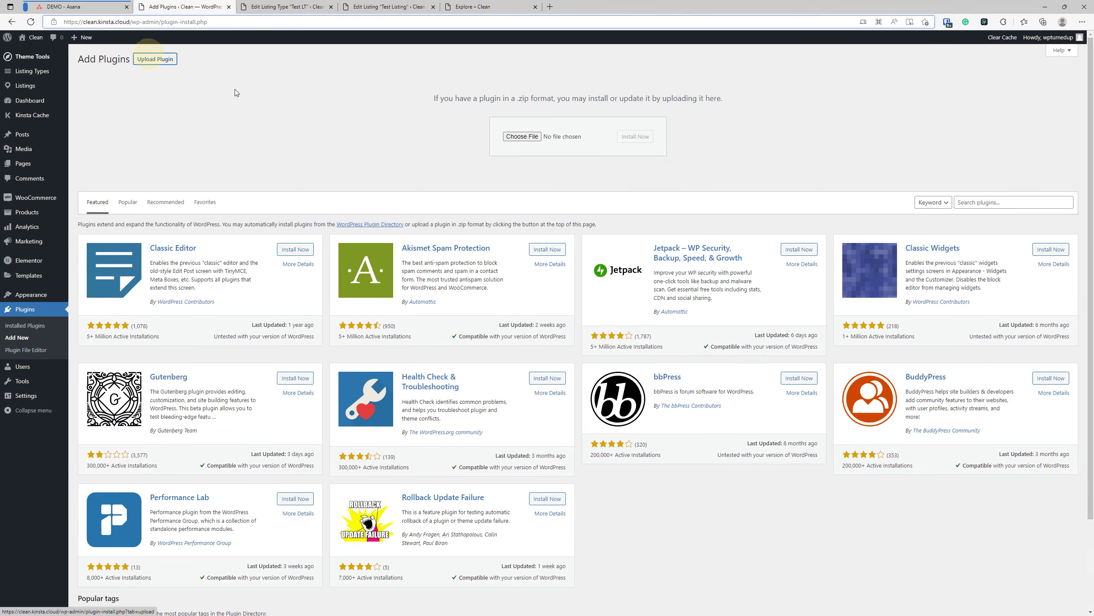
click(522, 137)
click(46, 76)
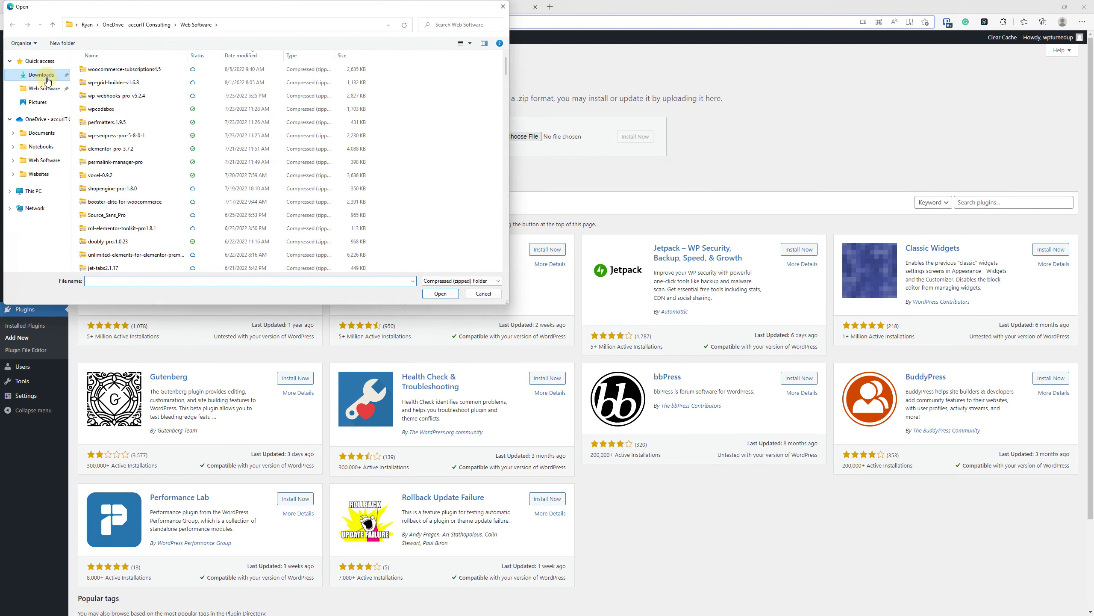
click(124, 86)
double_click(124, 87)
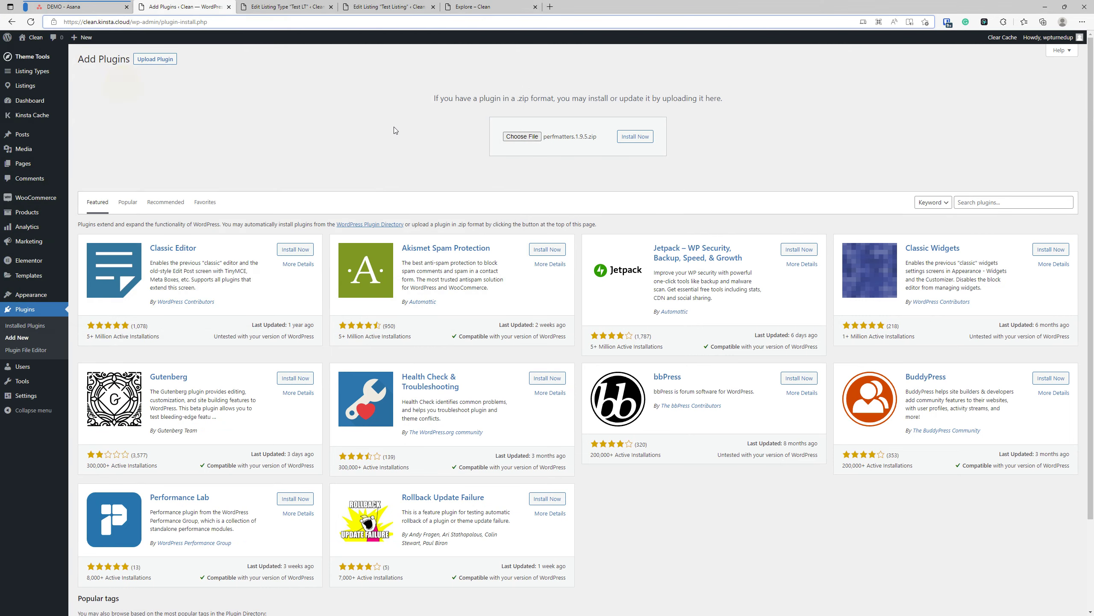
click(637, 138)
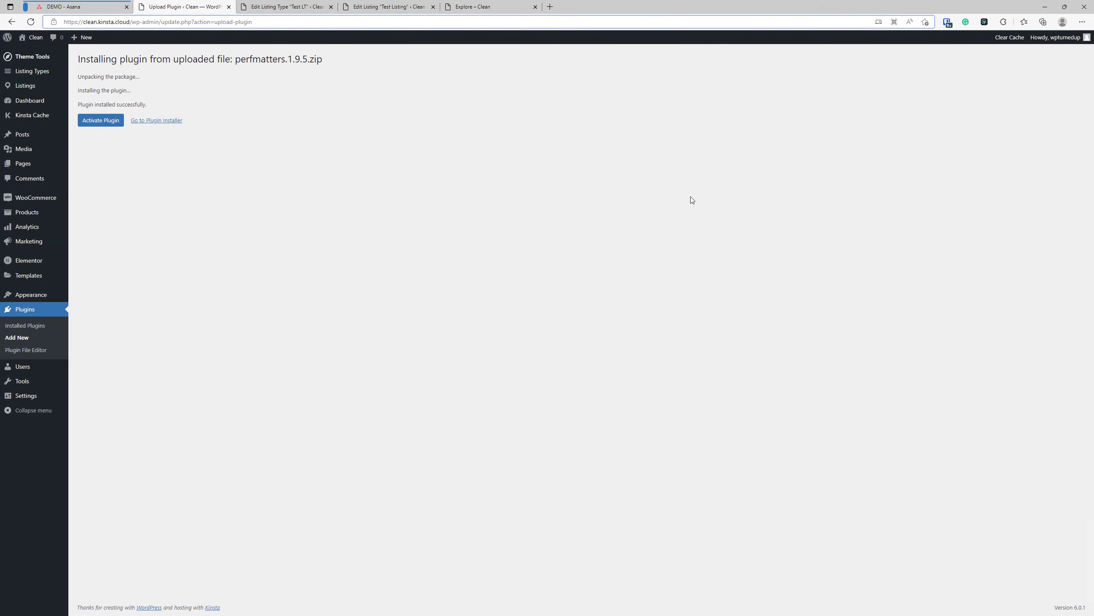
click(100, 120)
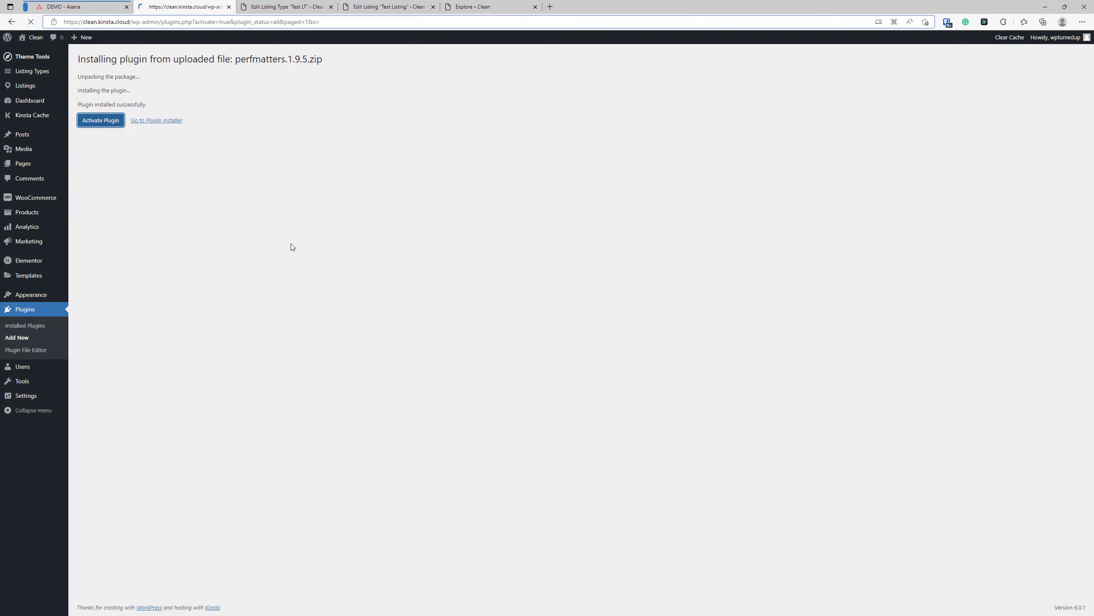
click(110, 192)
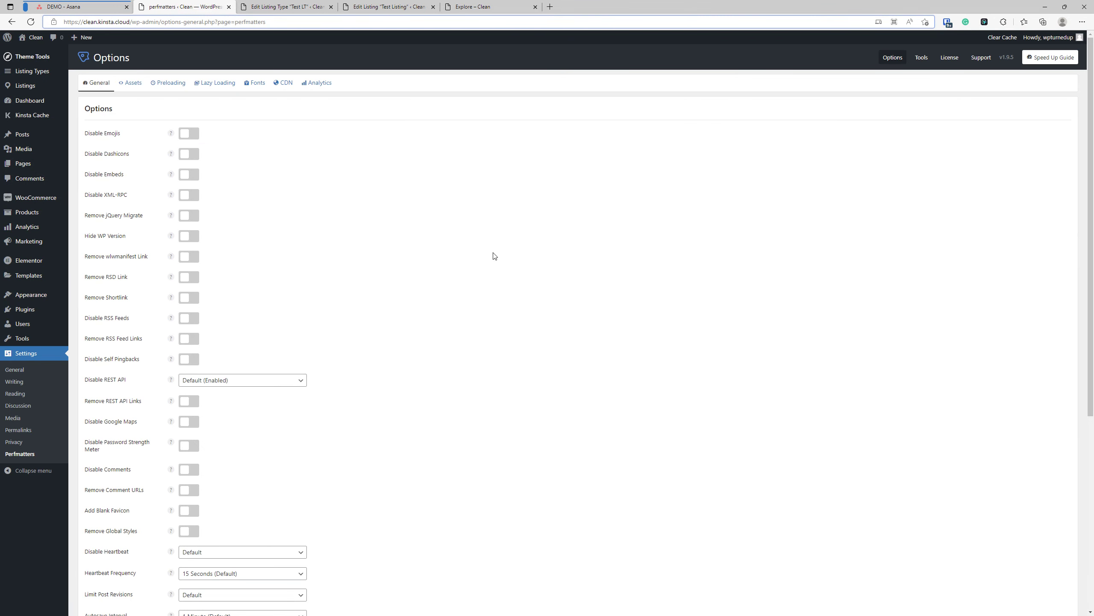
Enable database cleanup of revisions, auto-drafts, trashed posts, spam comments, expired and all transients
click(927, 61)
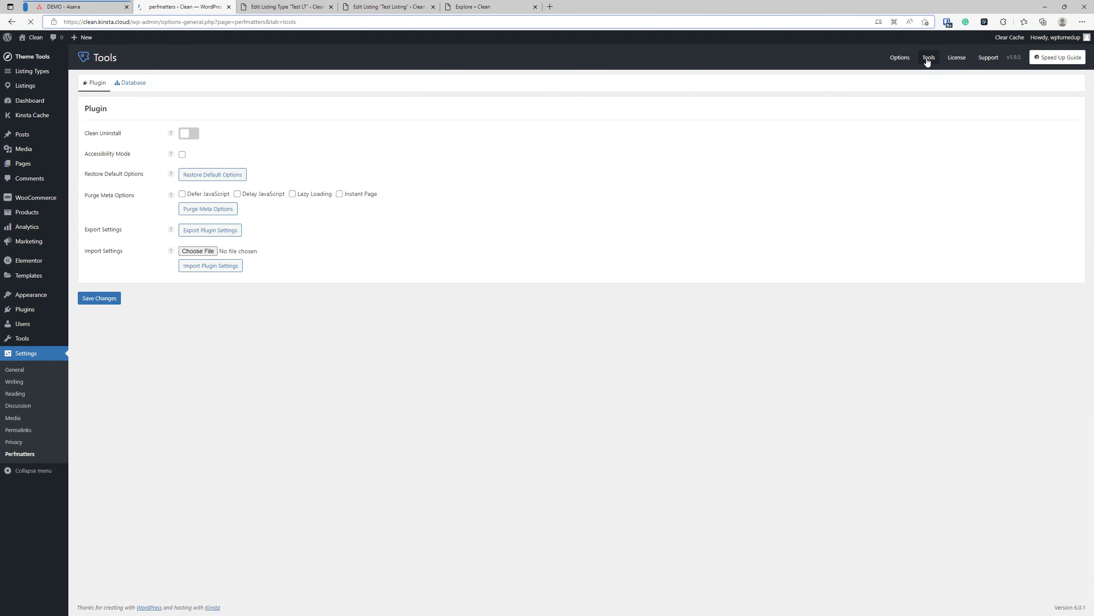
click(144, 85)
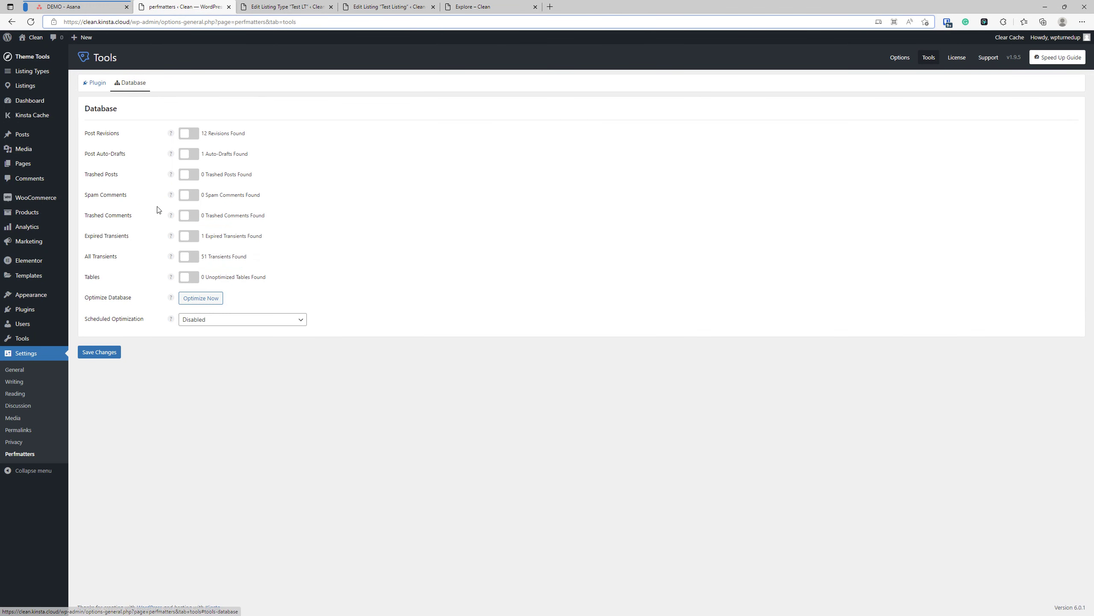
click(196, 136)
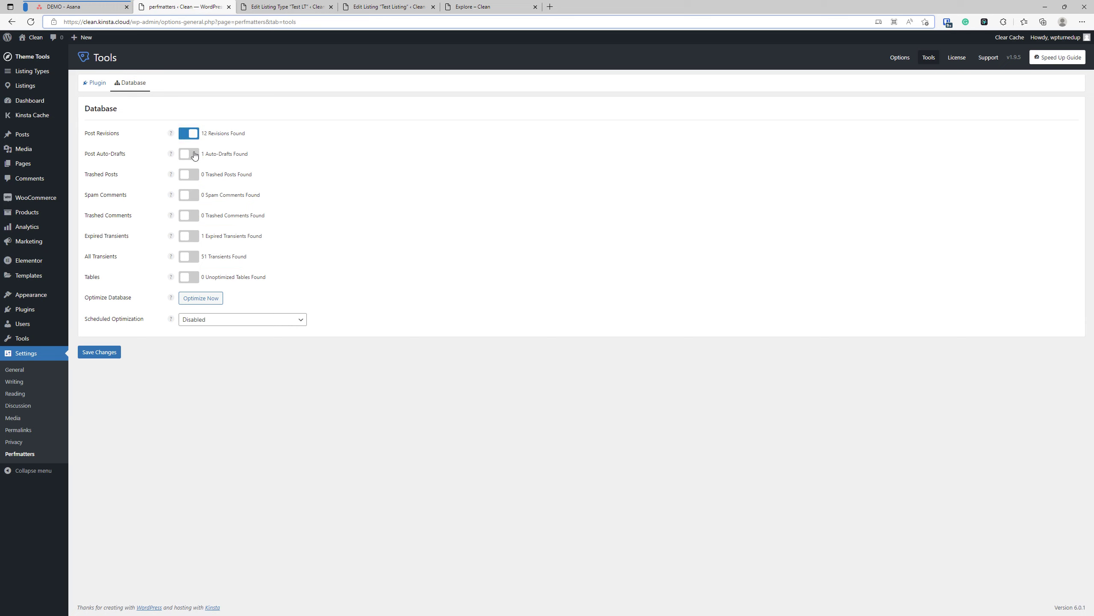
click(191, 154)
click(193, 178)
click(193, 199)
click(191, 236)
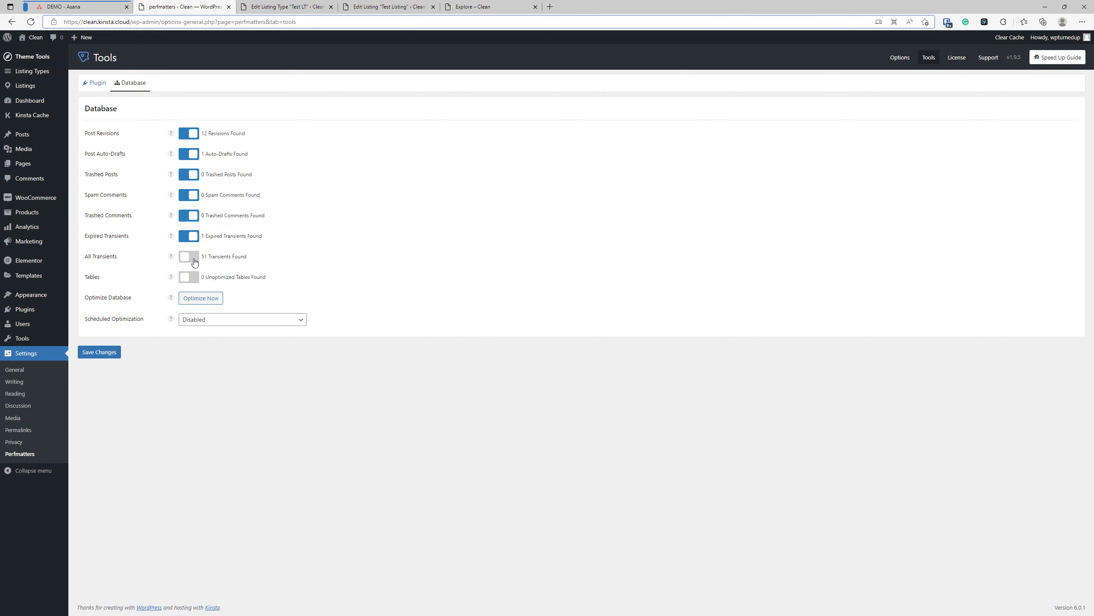
click(190, 256)
double_click(92, 276)
click(384, 247)
Set Scheduled Optimization to Weekly and save the database settings
click(211, 322)
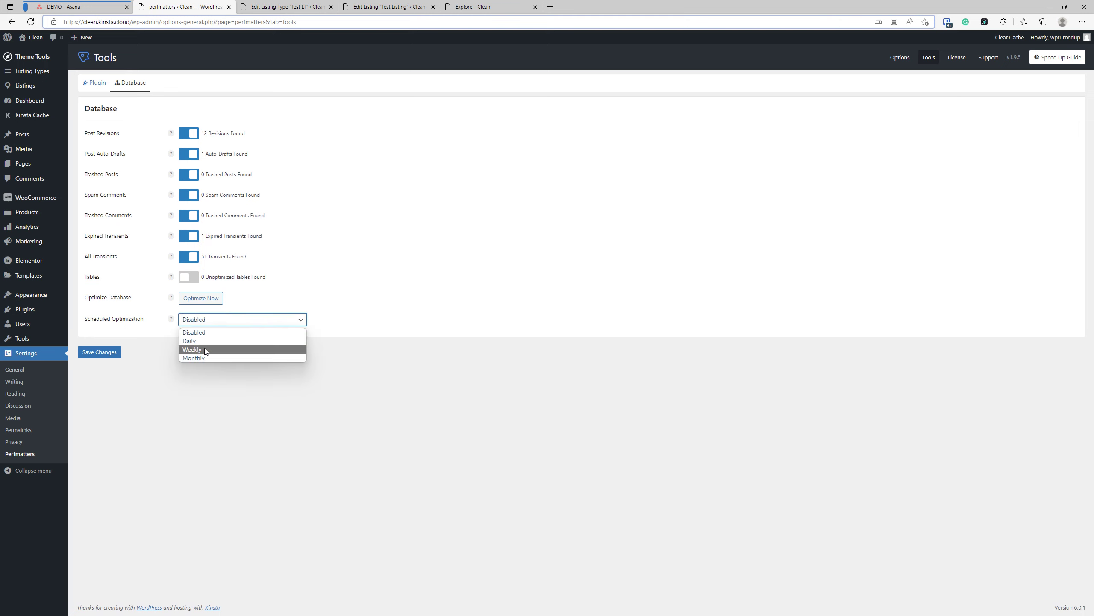
click(206, 349)
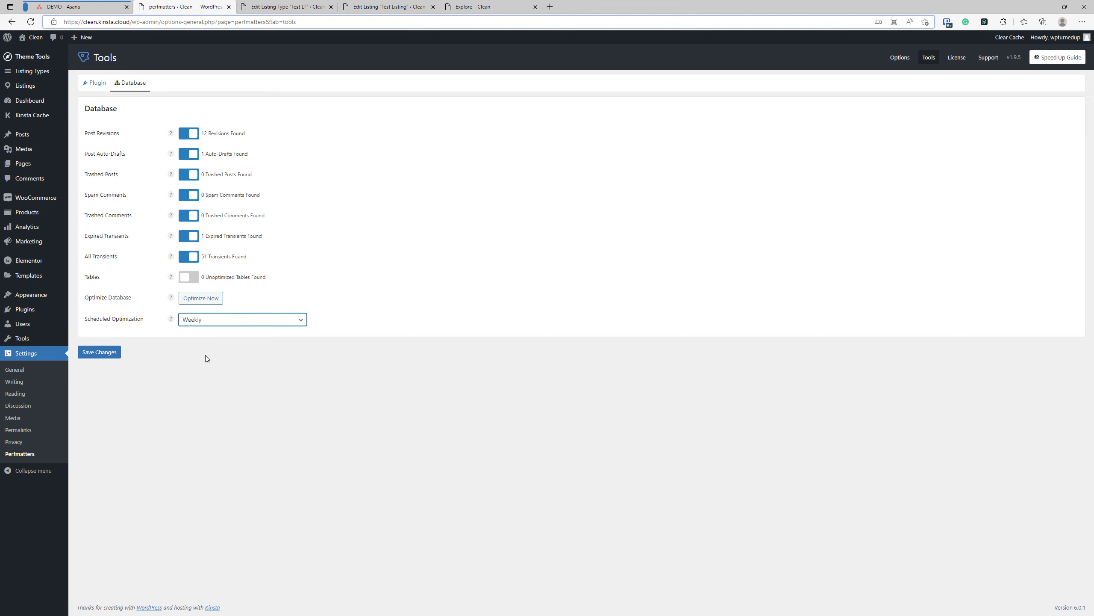
click(108, 352)
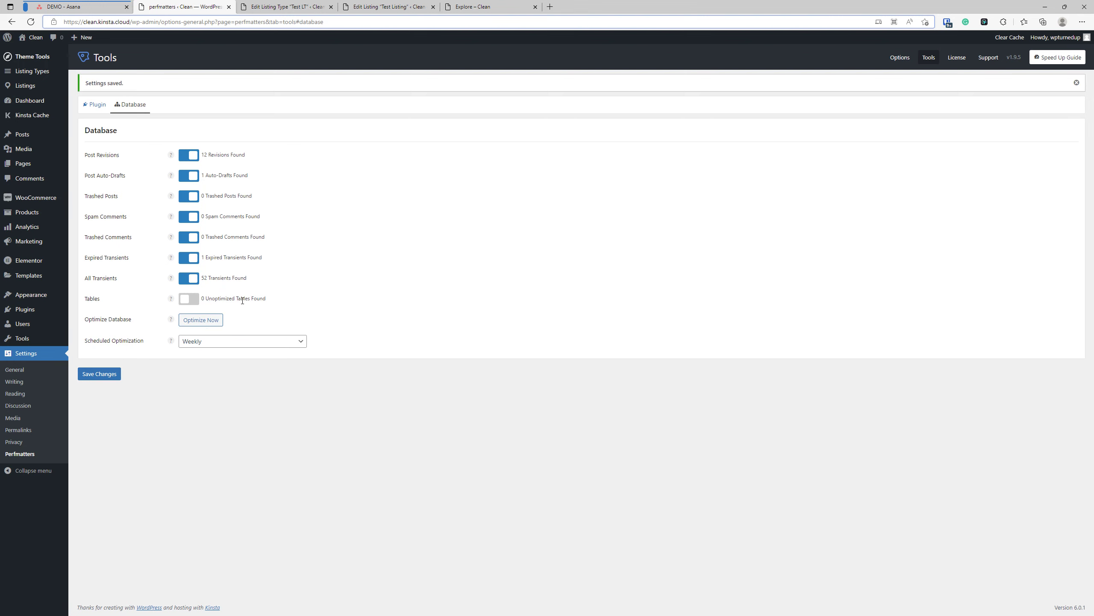
Run Optimize Now and confirm it, clearing 20 transients from the database
click(207, 321)
click(595, 85)
click(210, 319)
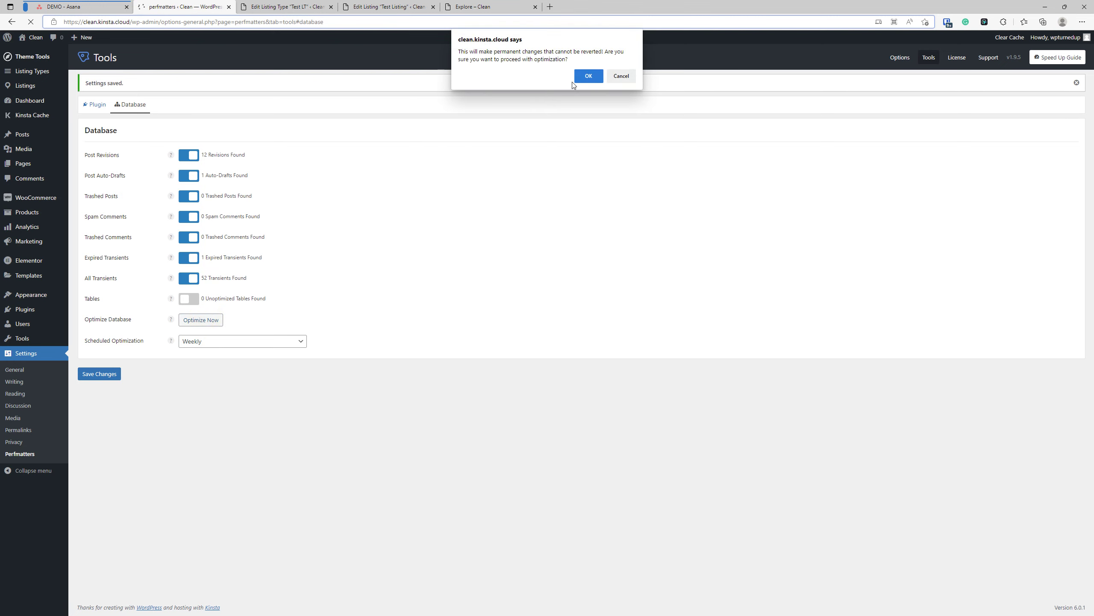
click(586, 76)
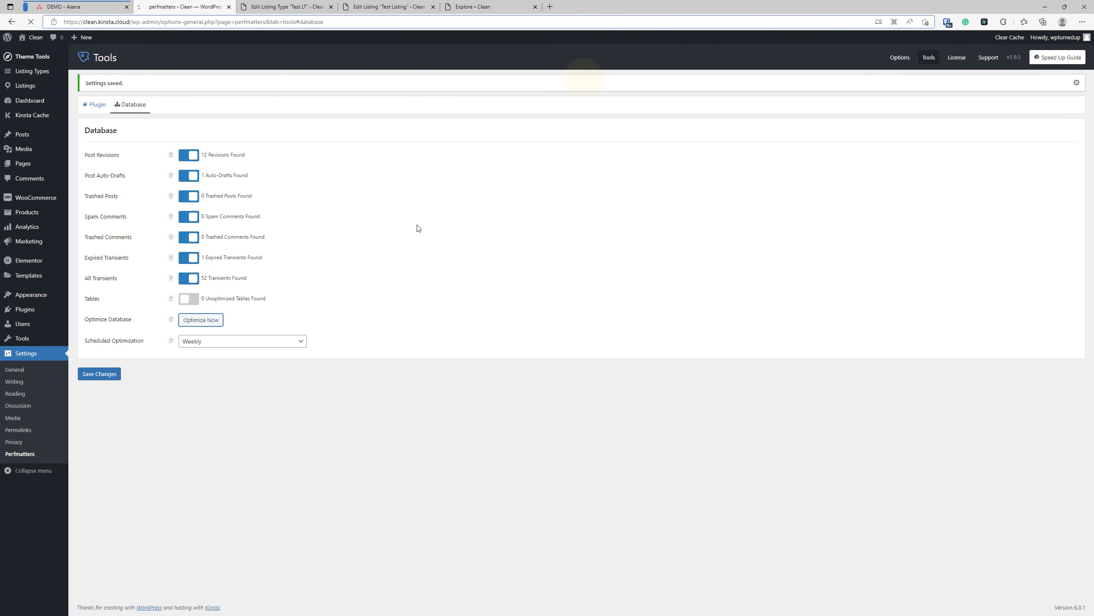
Glance at the Explore and listing editing tabs, then switch to the Asana board
click(477, 7)
click(388, 7)
click(190, 6)
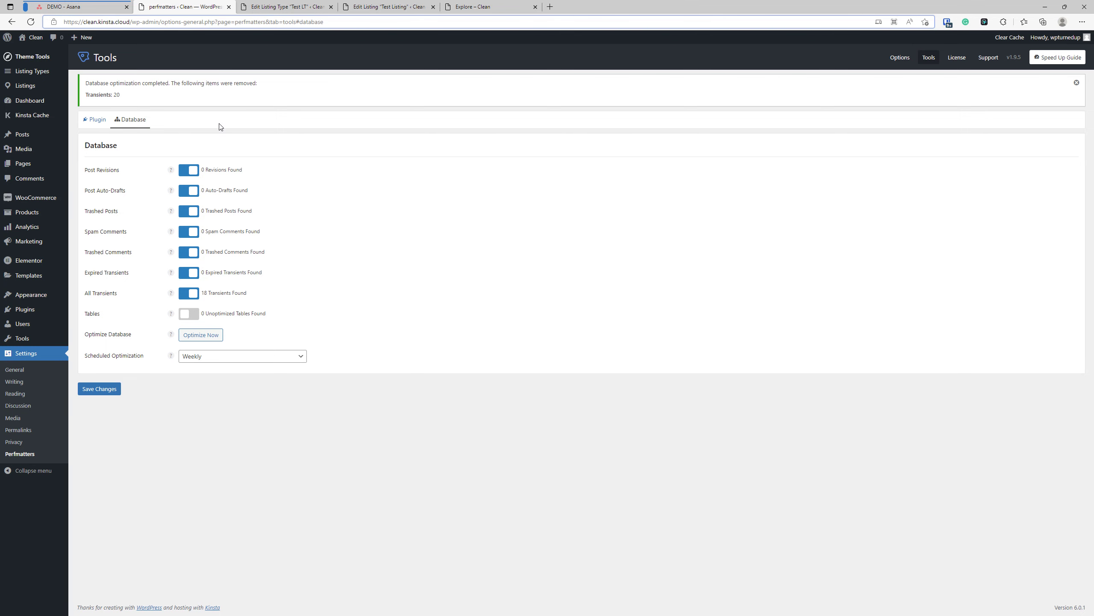
click(104, 7)
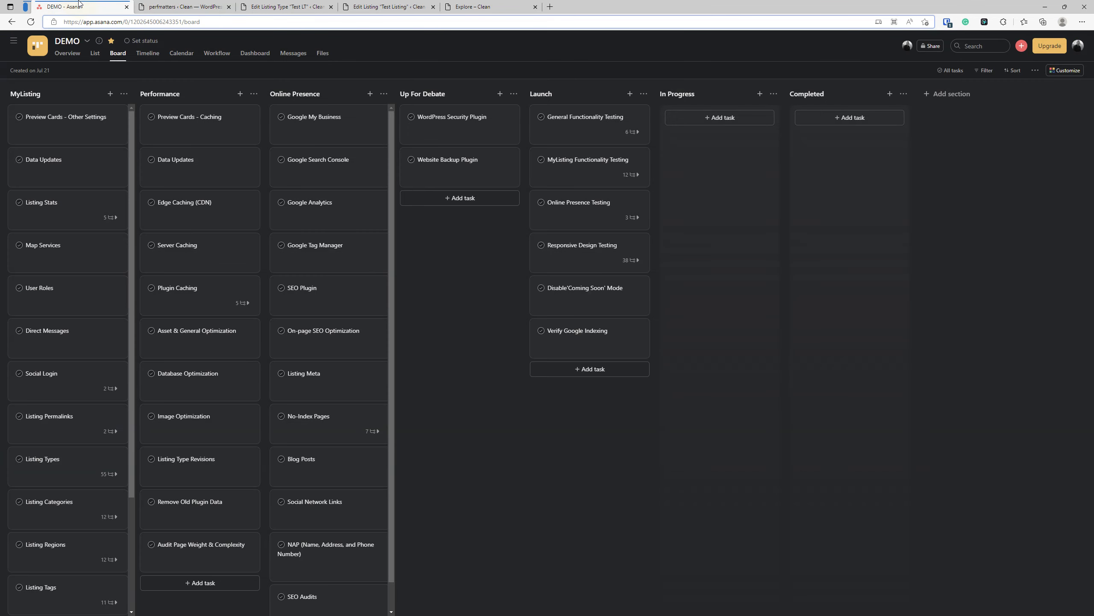
Read the Data Updates task notes recommending Perfmatters, then close the task panel
click(78, 161)
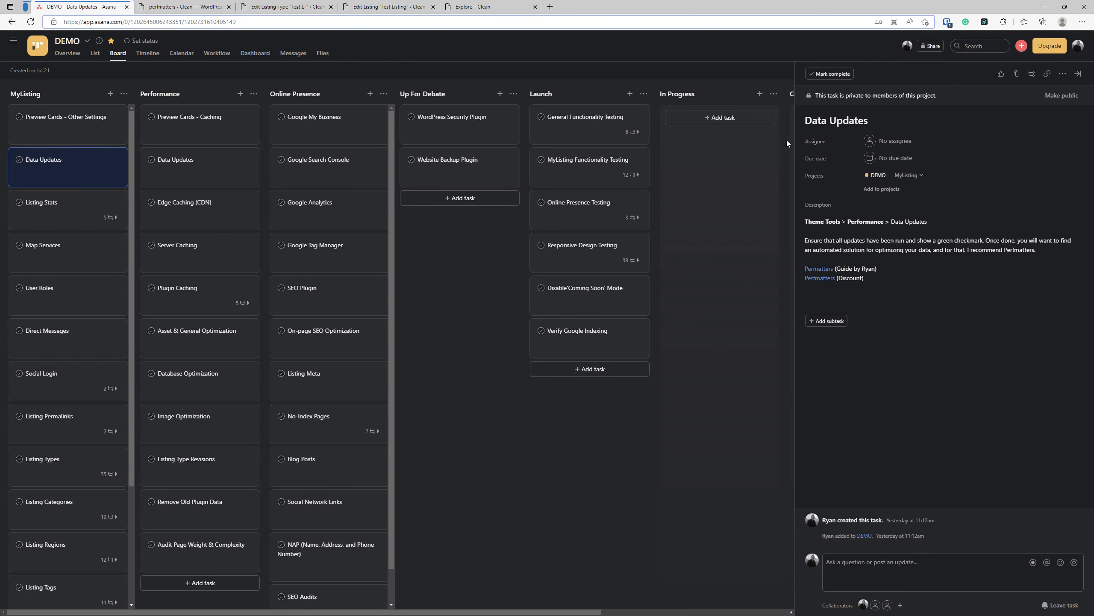
click(1079, 73)
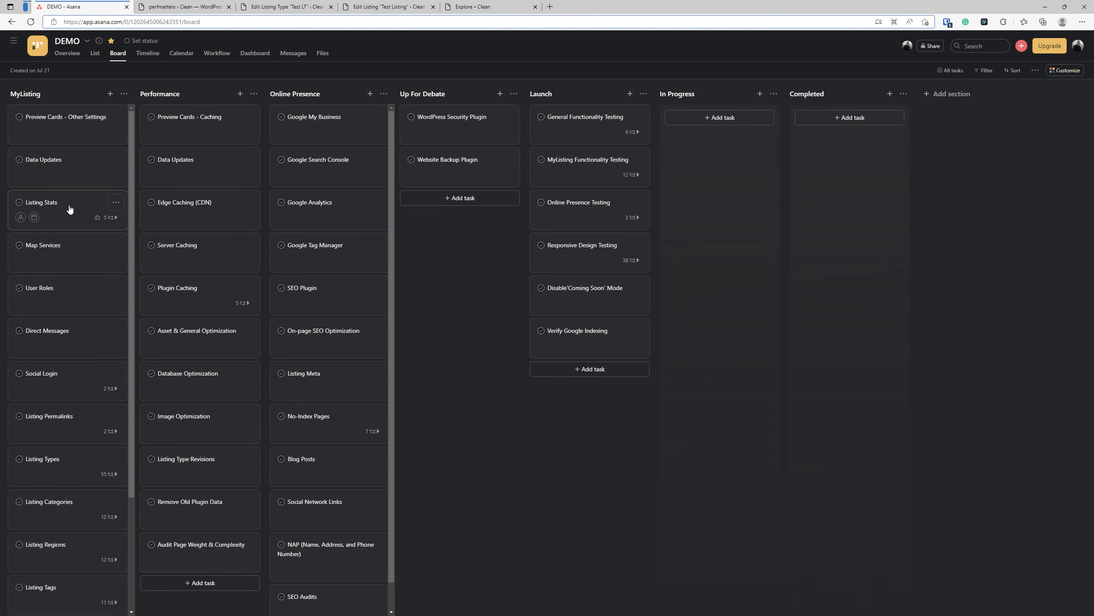
Go back to WordPress and open the Listing Stats settings under Theme Tools
click(185, 7)
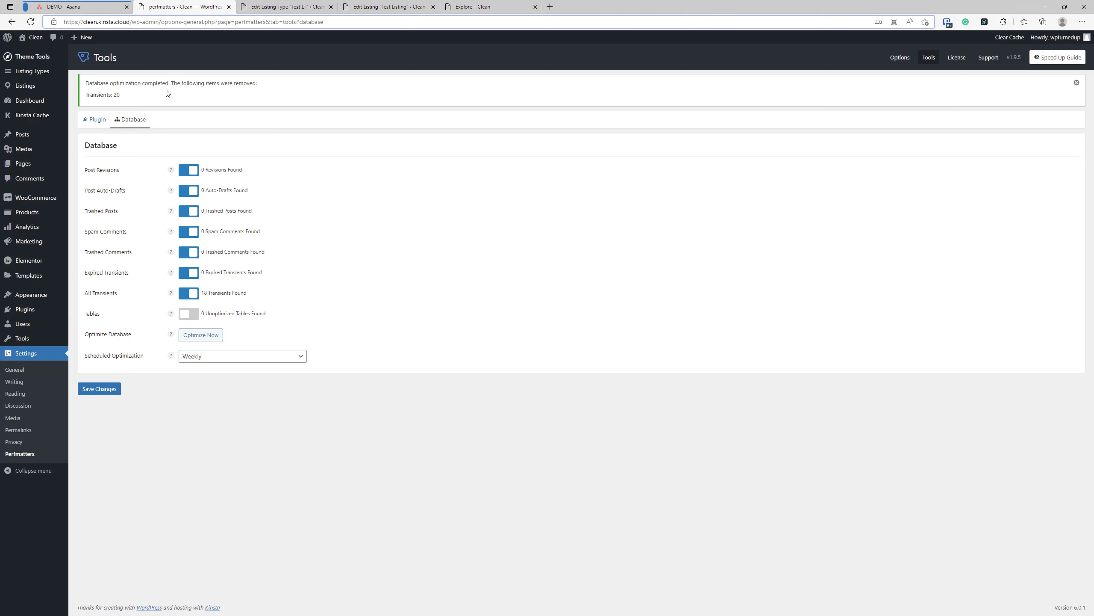
mouse_move(40, 60)
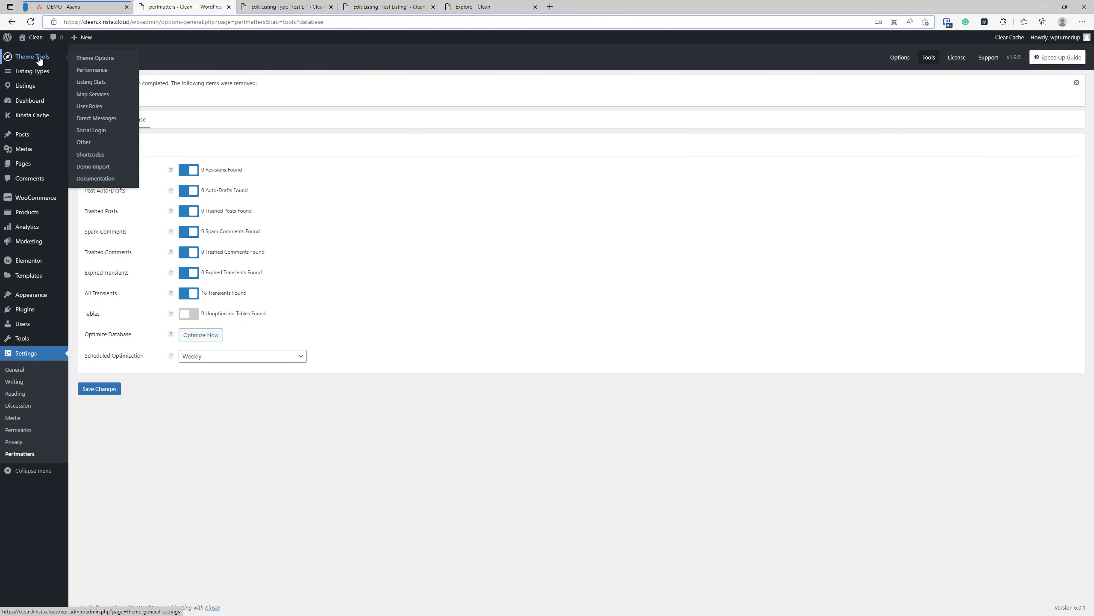
click(97, 85)
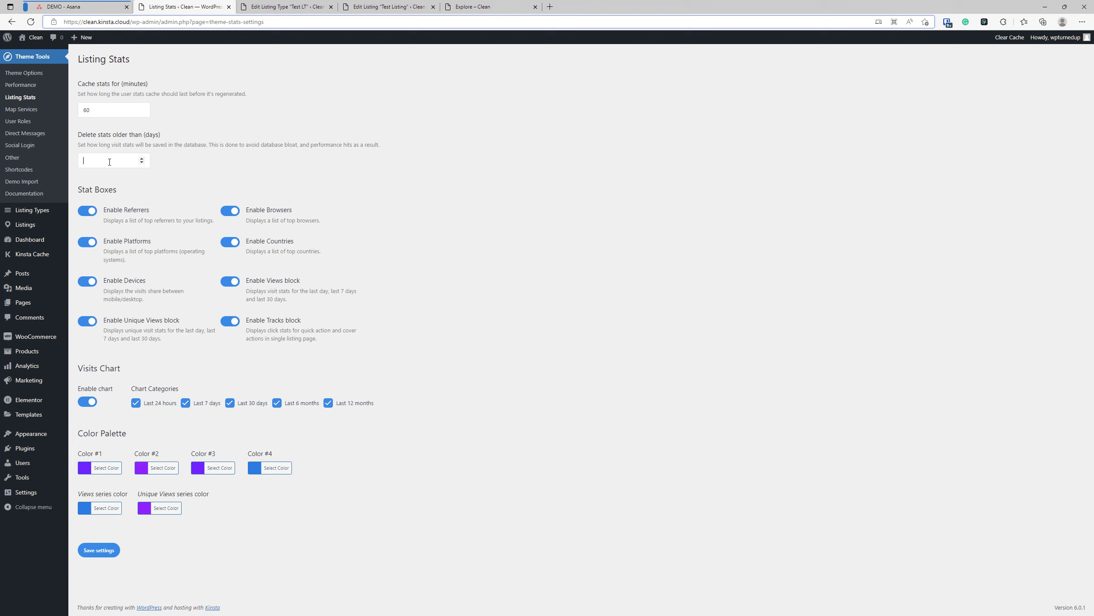
Enter 183 as the stats retention days and uncheck Last 12 months in the visits chart
text(183)
click(328, 403)
double_click(76, 161)
click(401, 217)
double_click(76, 161)
click(416, 381)
Leave Last 6 months and Last 12 months unchecked and re-enter 183 days
click(337, 404)
click(332, 405)
click(315, 403)
click(279, 407)
click(277, 403)
click(328, 403)
double_click(85, 160)
double_click(91, 161)
text(183)
Re-check Last 6 months, then disable the Referrers, Platforms, Devices and Browsers stat boxes
click(277, 403)
click(87, 212)
click(88, 245)
click(87, 283)
click(231, 212)
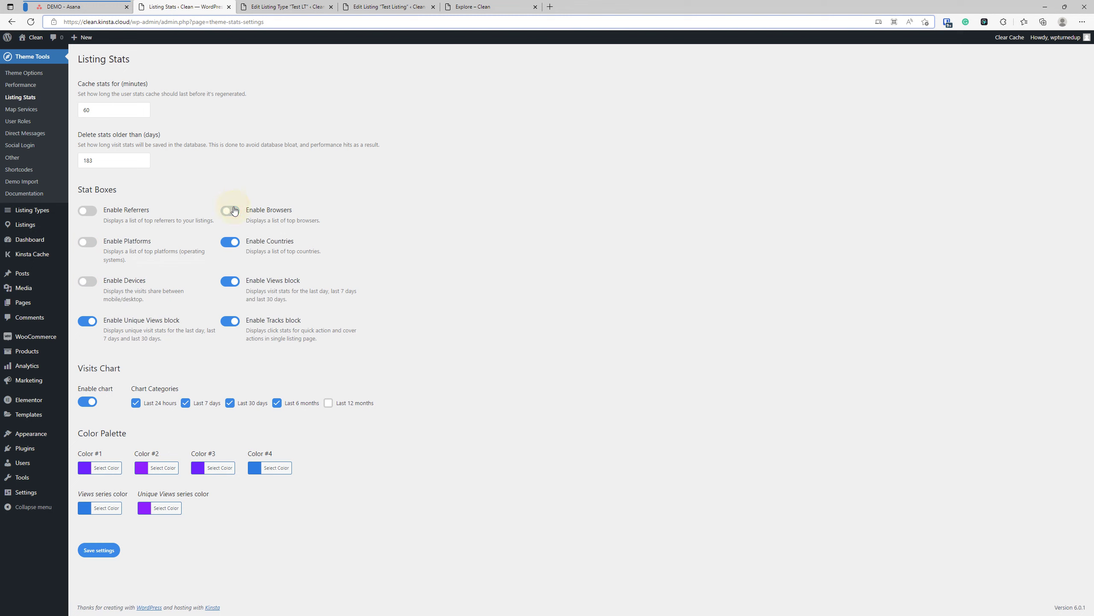
Disable the Enable Countries toggle under Stat Boxes
click(232, 245)
In a new tab, search Bing for hexcolortool and open the HTML Color Codes result
click(550, 7)
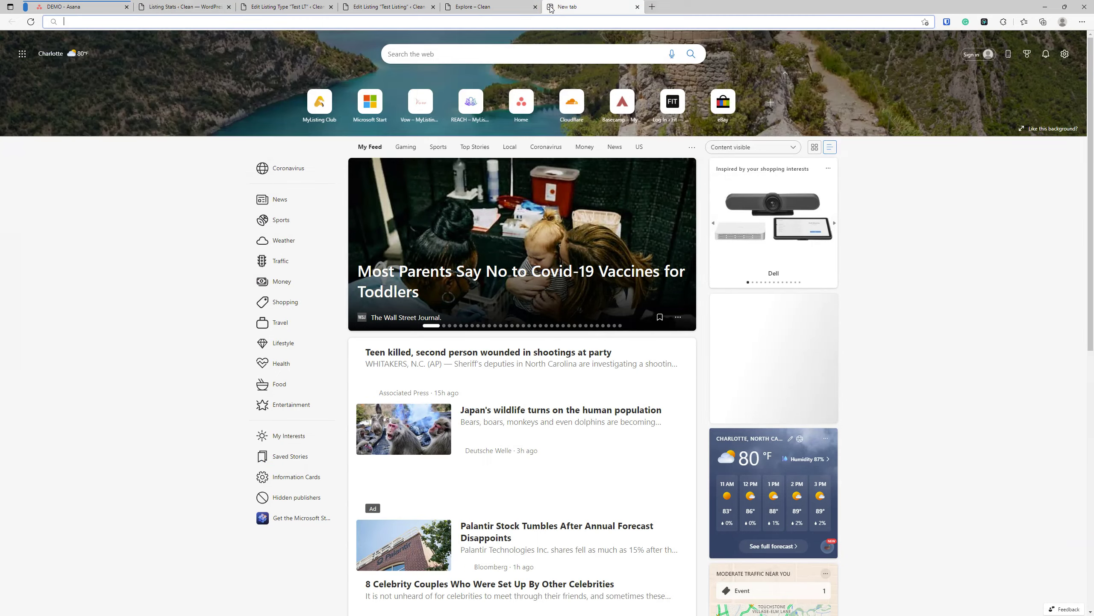
text(hex)
click(122, 125)
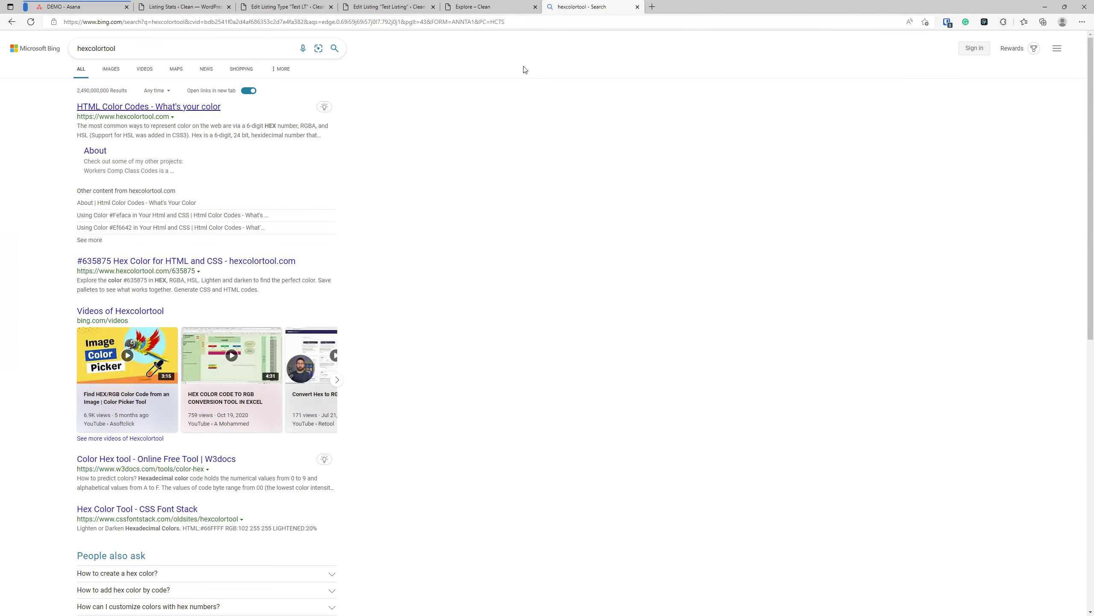
click(130, 107)
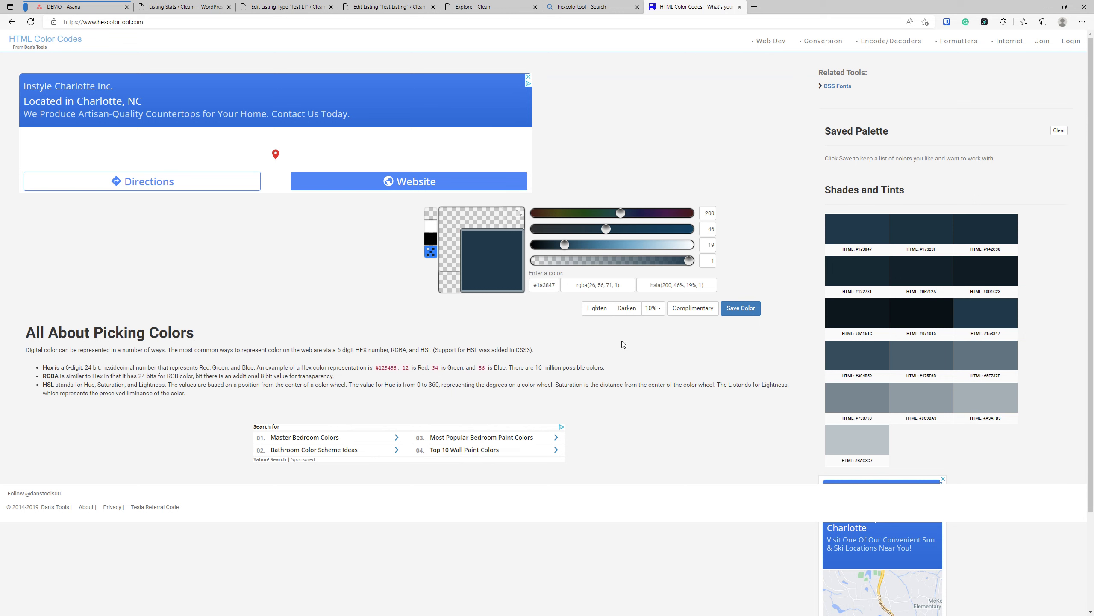
Show the lightened tints of #1a3847 and look over the tint hex values
click(598, 308)
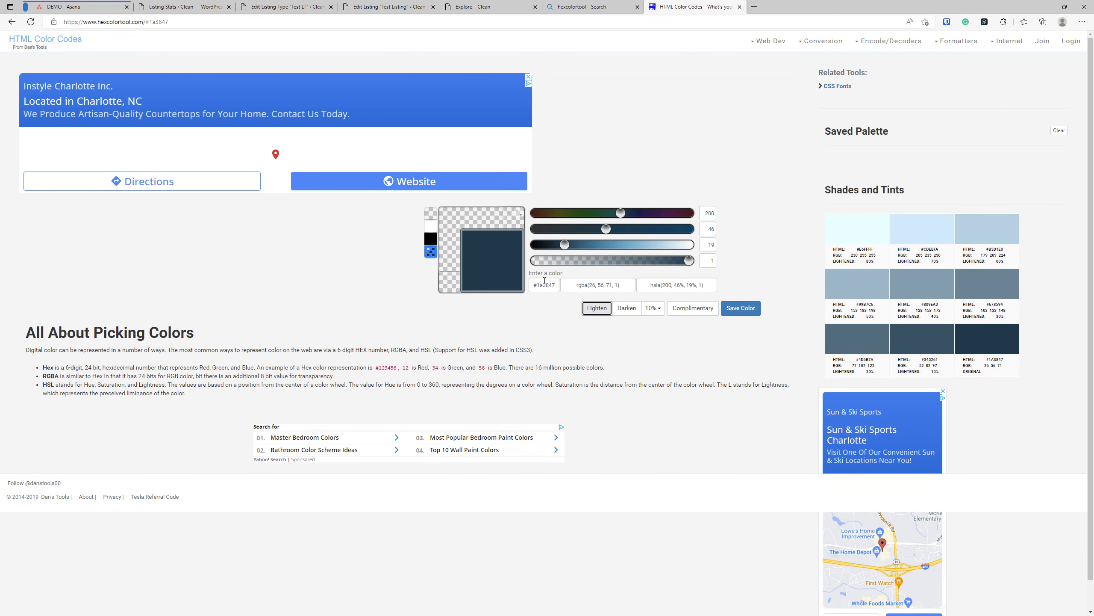
double_click(995, 359)
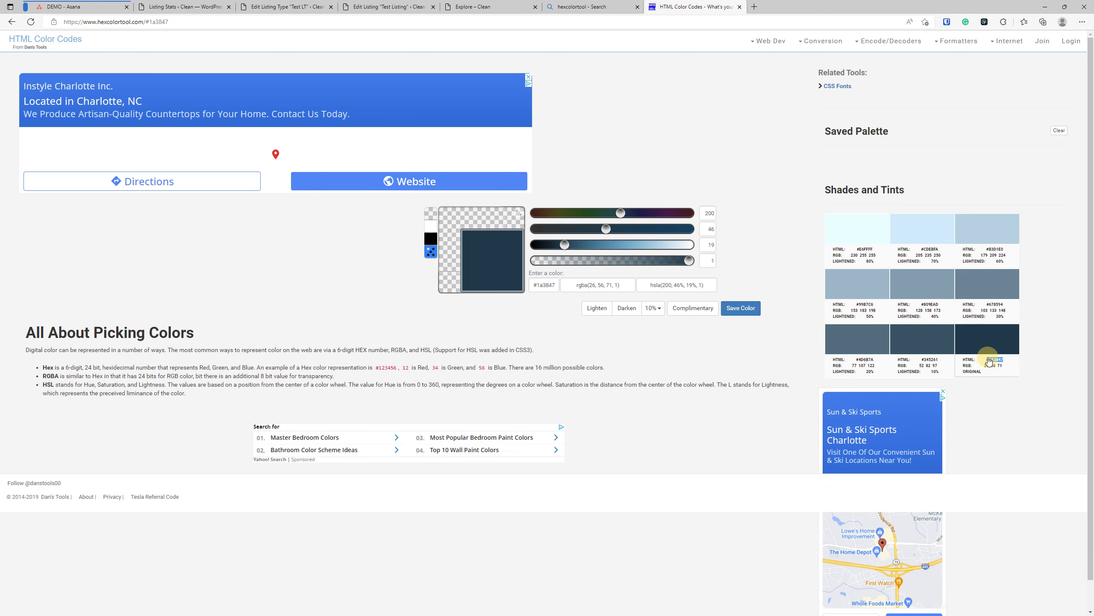
double_click(925, 361)
double_click(860, 359)
click(1004, 302)
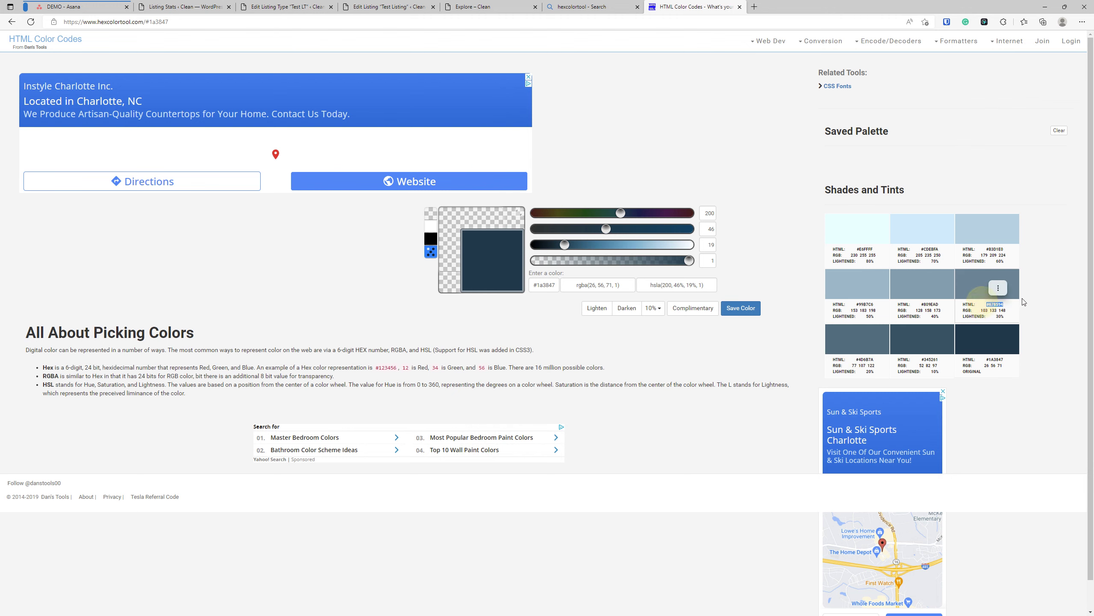
Copy the original hex 1A3847 and close the Bing search tab
double_click(996, 360)
right_click(996, 359)
click(968, 366)
click(604, 6)
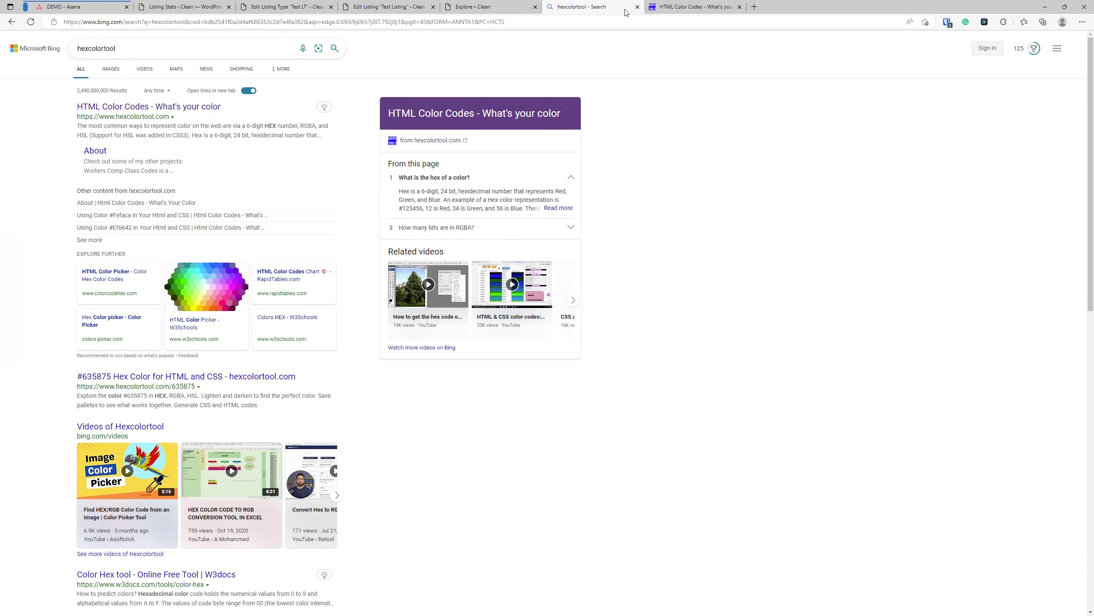
click(637, 7)
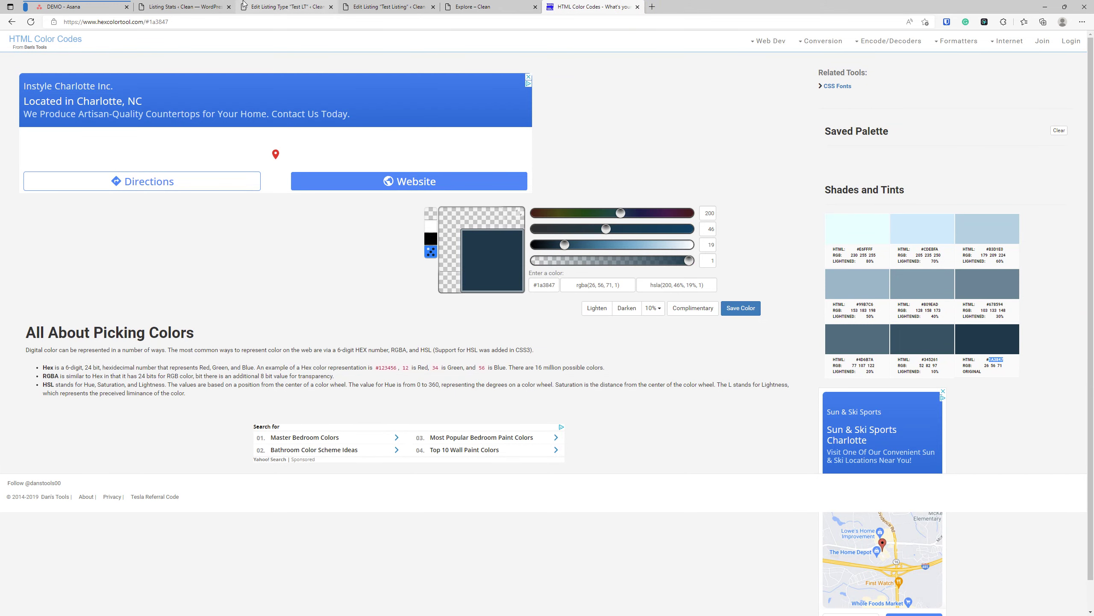
Paste navy #1a3847 into Listing Stats Color #1
click(189, 4)
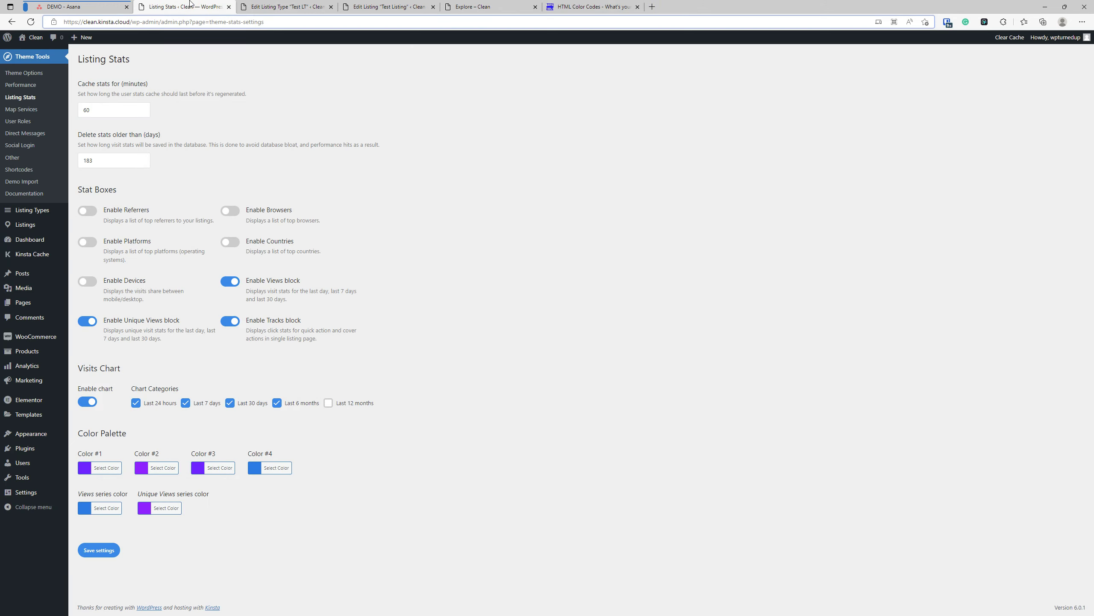
click(106, 469)
key(ctrl+a)
key(ctrl+v)
drag(357, 402, 360, 403)
Replace the Views series colour 0079e0 with the same navy #1a3847
click(106, 507)
scroll(132, 458, down, 2)
double_click(137, 439)
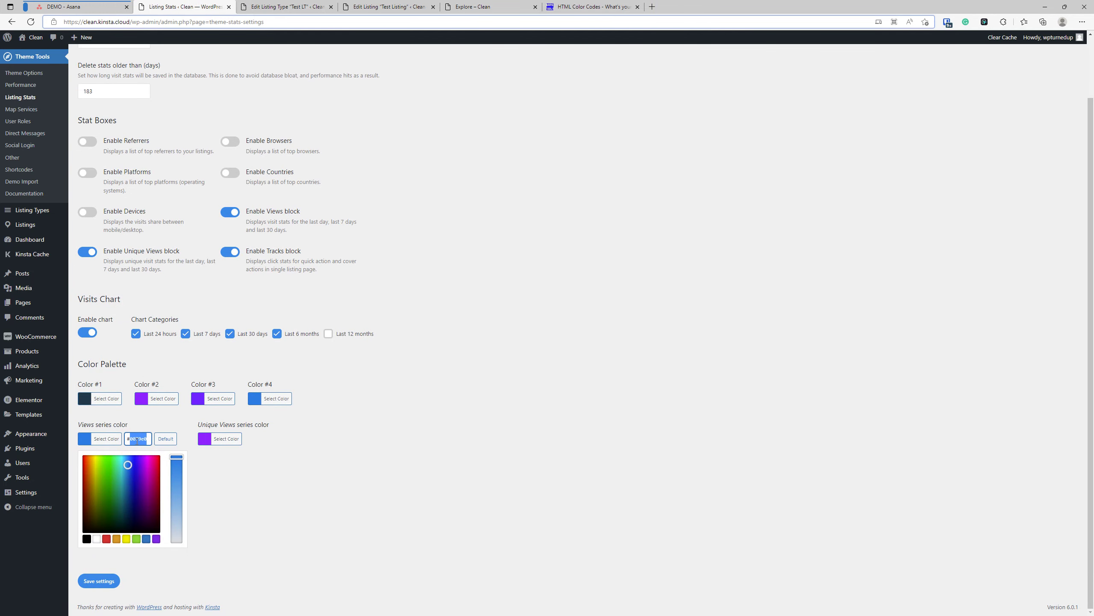
key(ctrl+v)
click(416, 407)
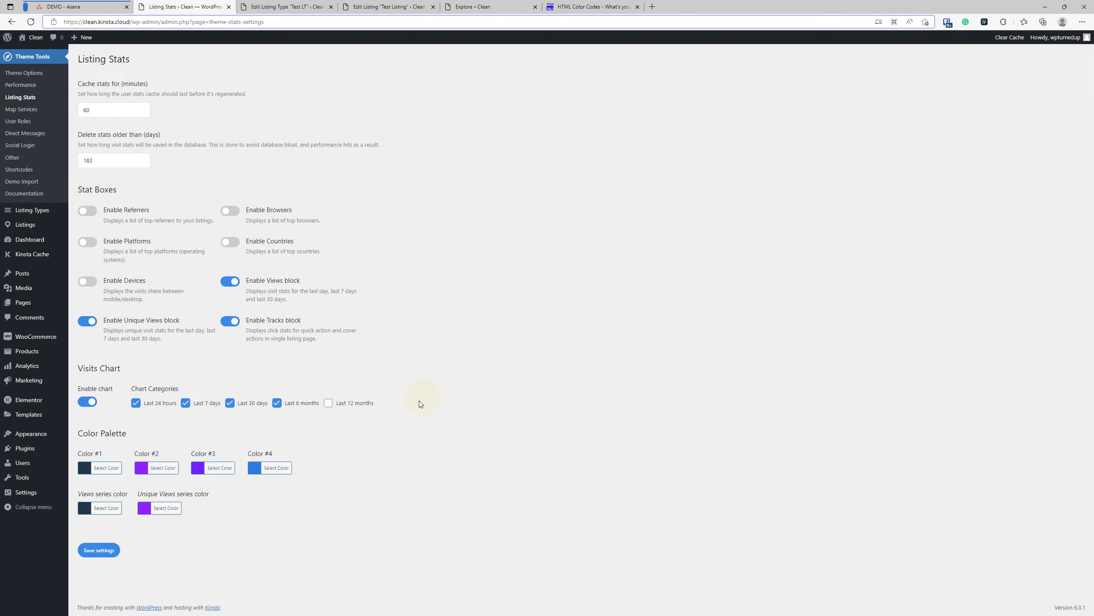
click(561, 10)
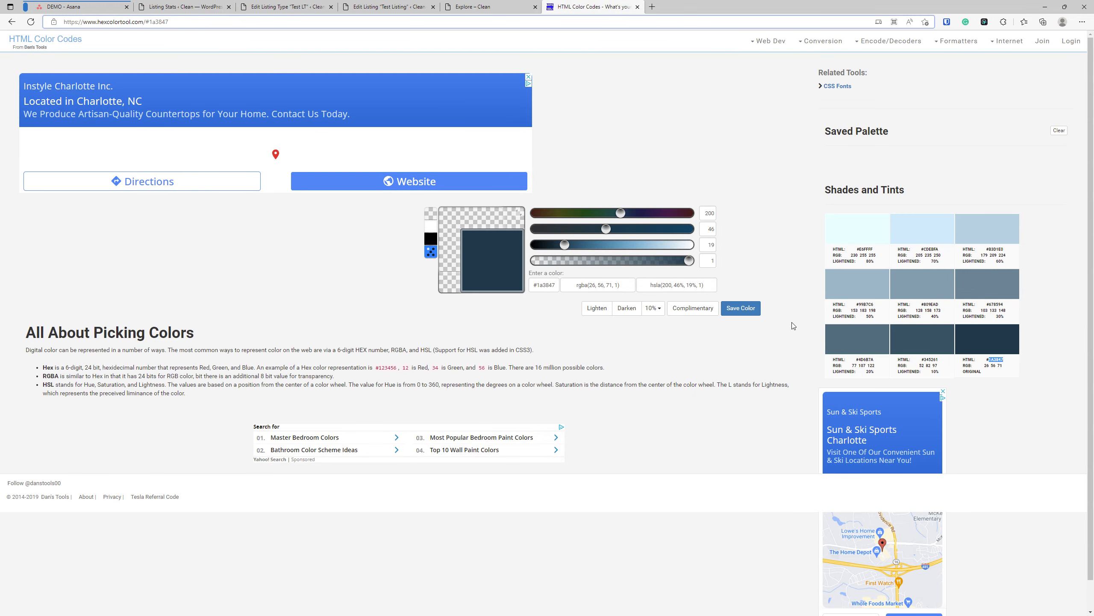
Copy tint #345261 into Listing Stats Color #2
double_click(934, 360)
right_click(933, 360)
click(948, 367)
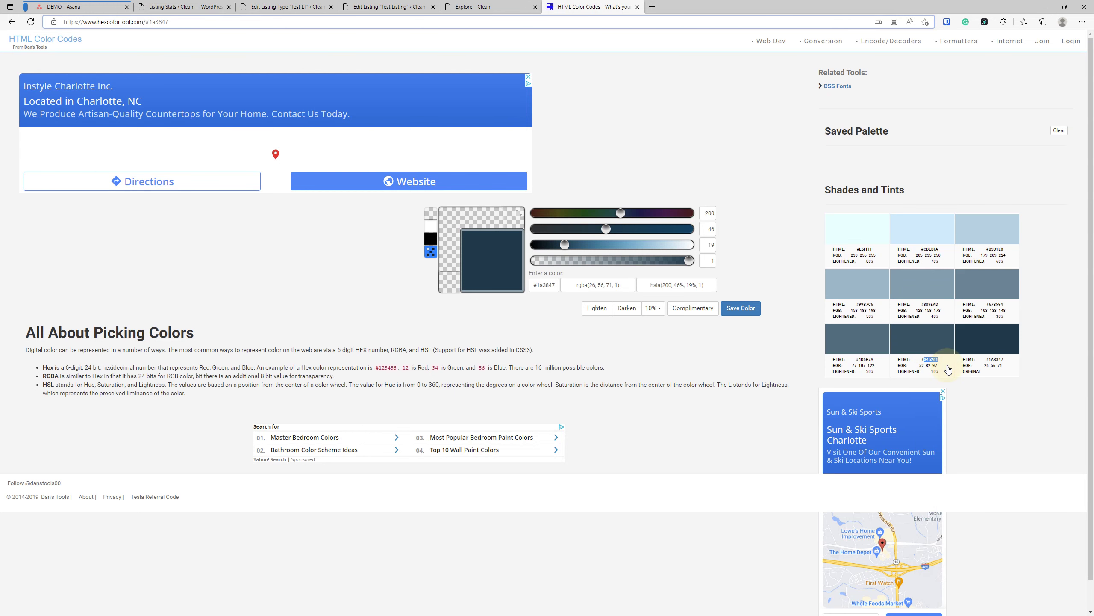
click(186, 6)
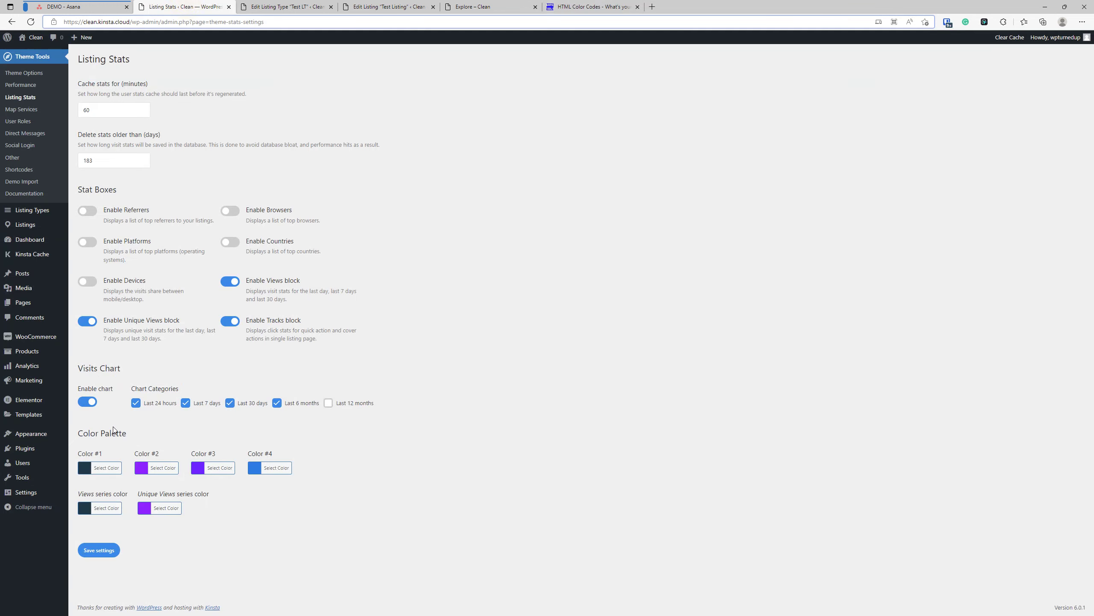
click(160, 466)
double_click(194, 467)
key(ctrl+v)
click(390, 381)
click(593, 7)
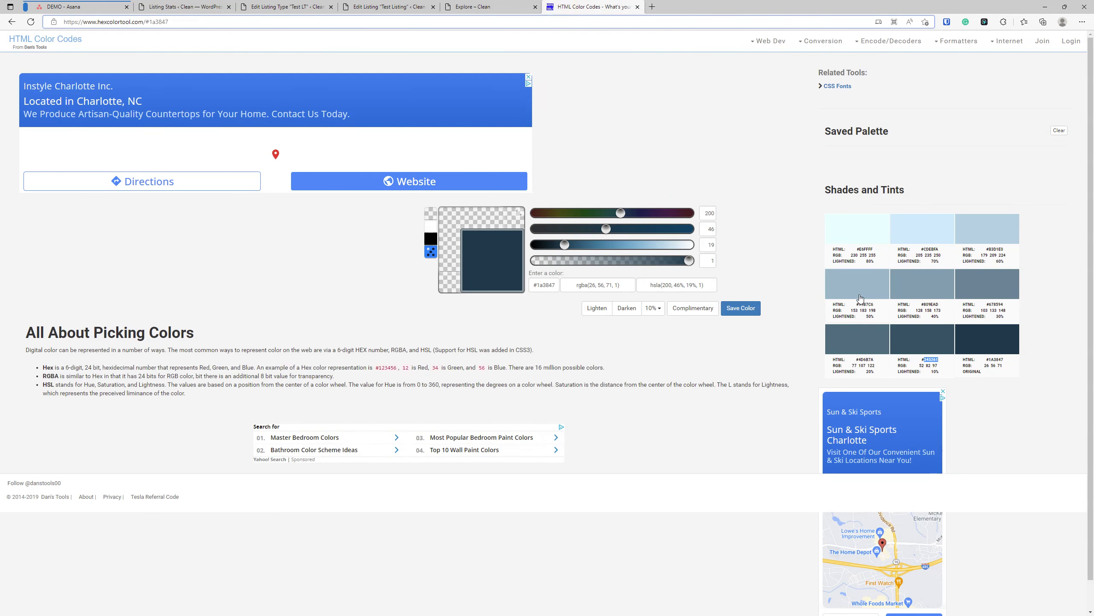
Copy tint #4D6B7A into Listing Stats Color #3
double_click(866, 359)
right_click(864, 359)
click(883, 367)
click(183, 7)
click(219, 468)
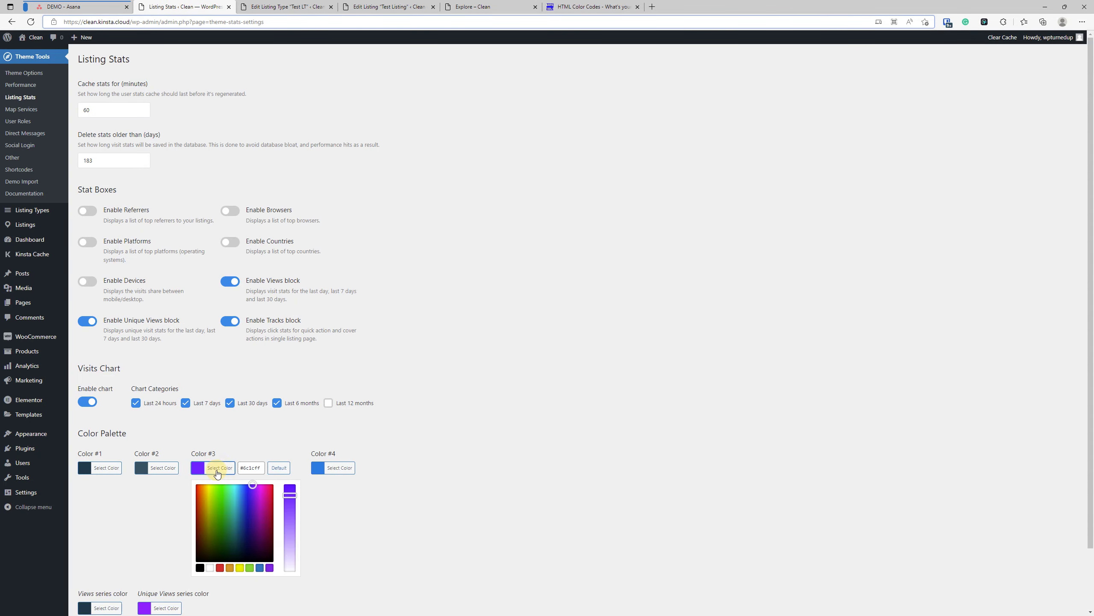
double_click(251, 467)
key(ctrl+v)
click(447, 378)
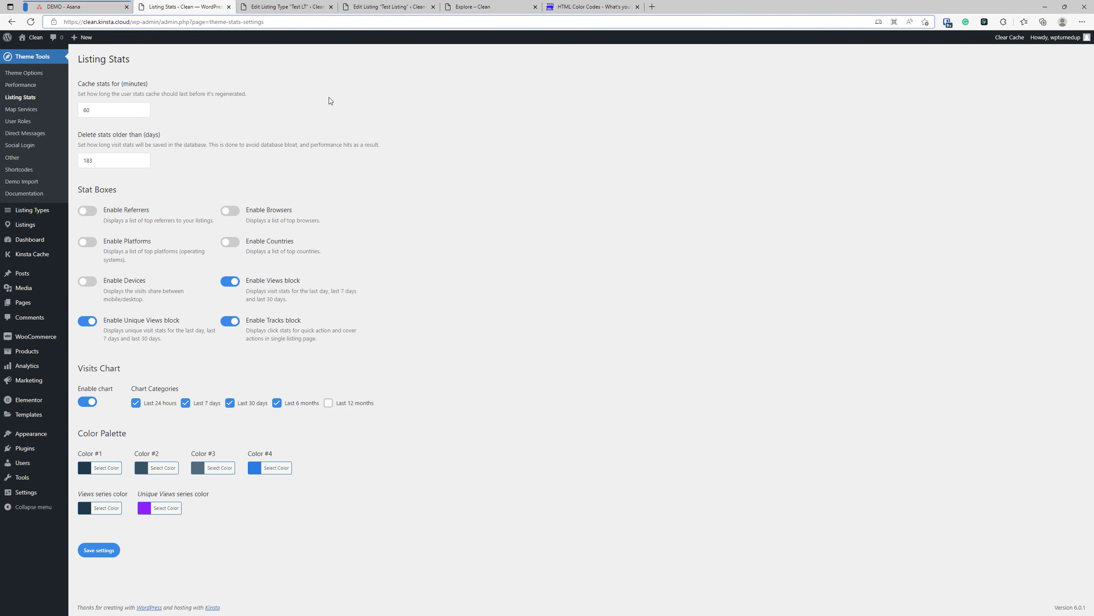
click(566, 6)
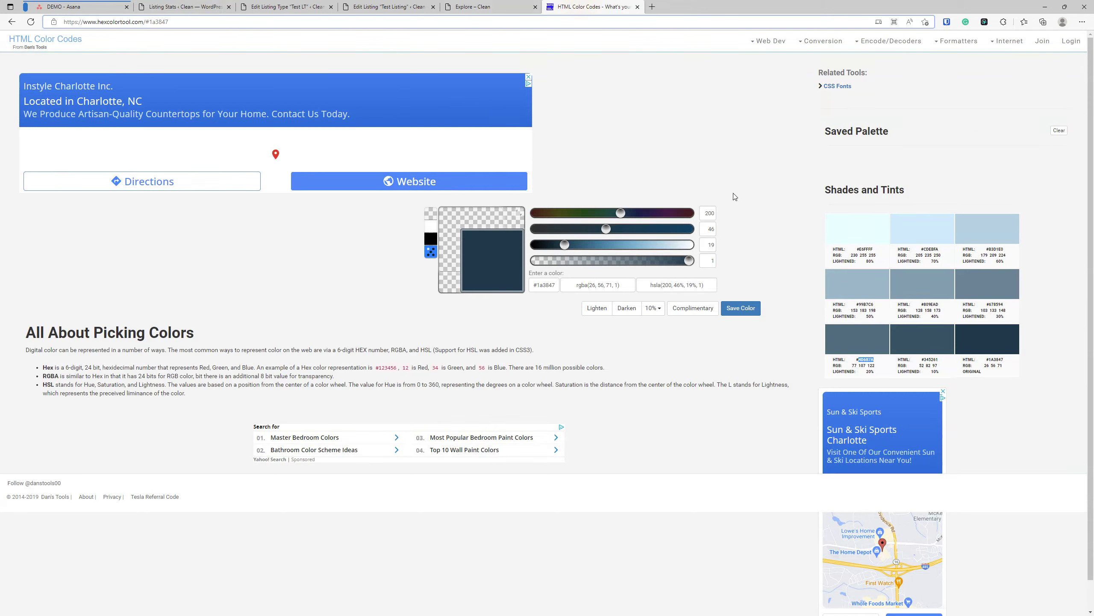
Copy tint #678594 into Color #4 and the Unique Views series colour
double_click(996, 304)
right_click(996, 304)
click(970, 310)
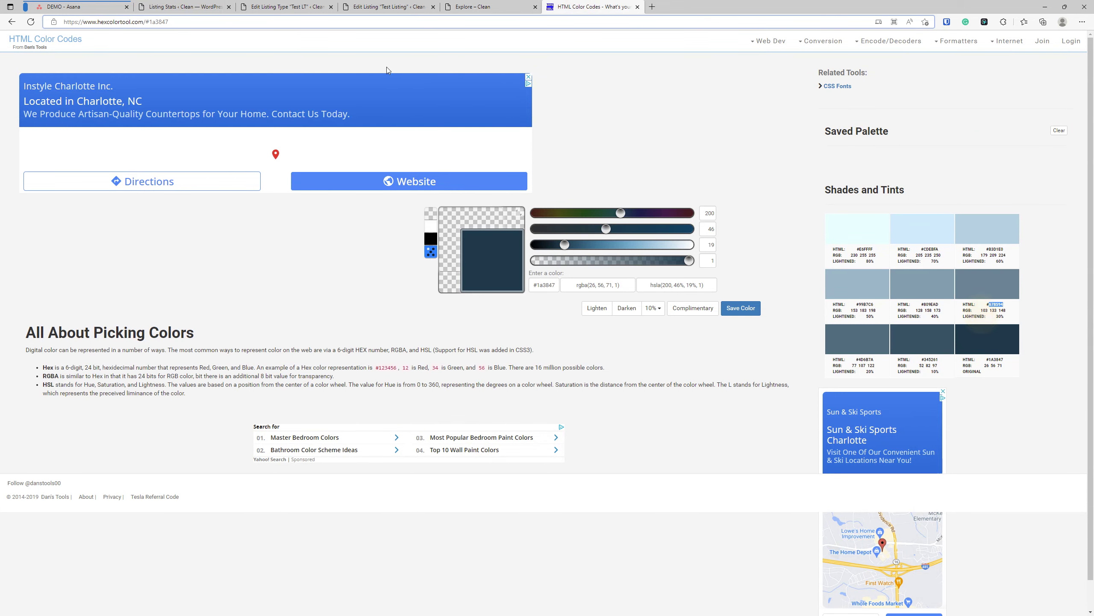
click(183, 7)
click(276, 469)
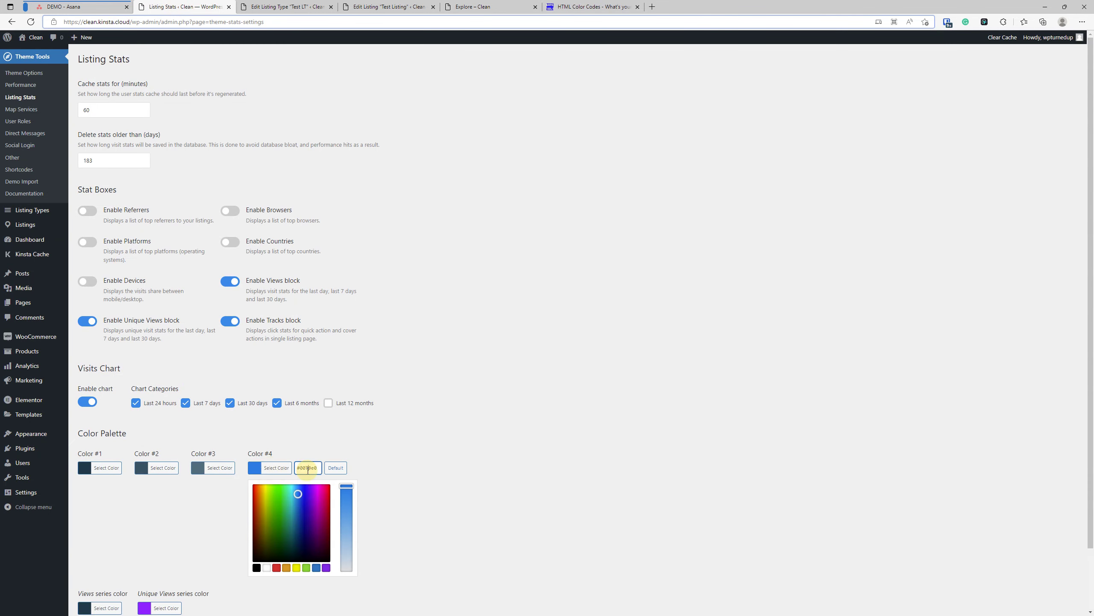
double_click(308, 468)
key(ctrl+v)
click(441, 421)
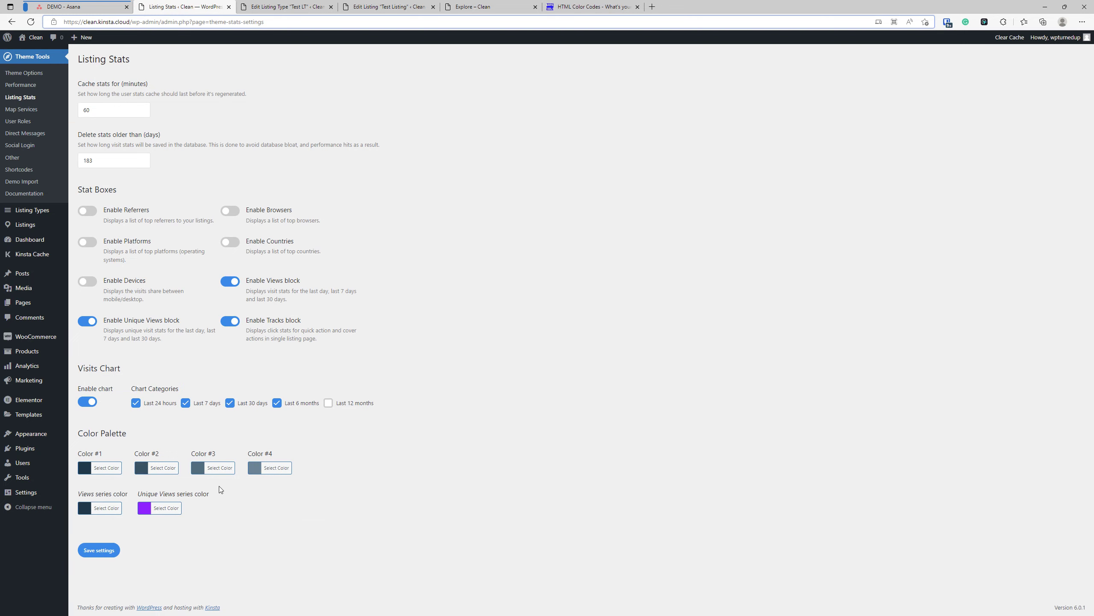
click(166, 508)
double_click(196, 508)
key(ctrl+v)
click(274, 499)
Save the Listing Stats colours and check the shaded stat cards under My Listings
click(106, 552)
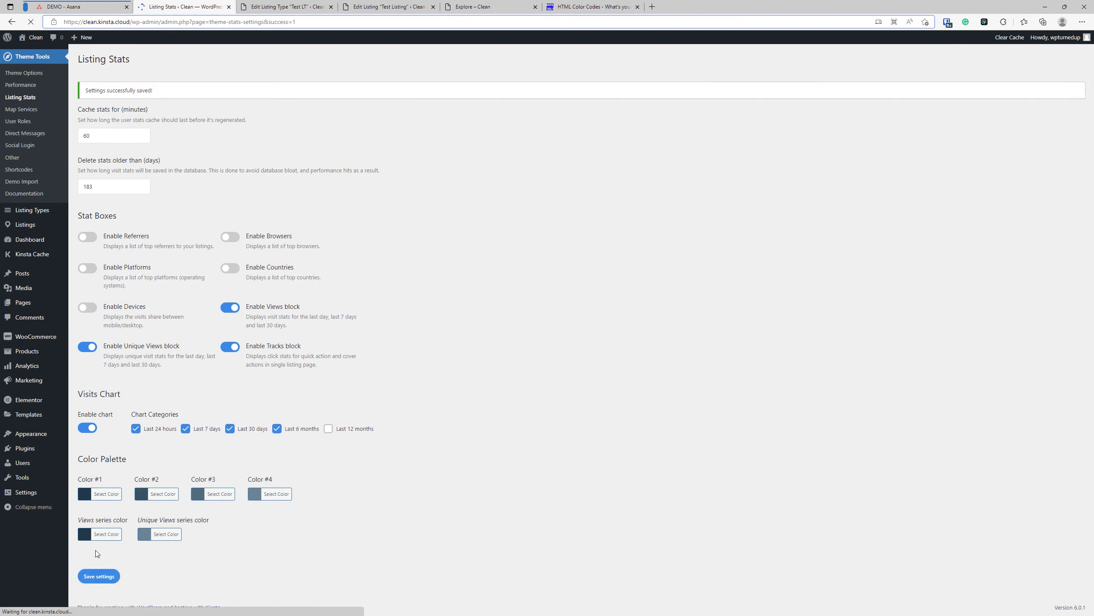
click(494, 5)
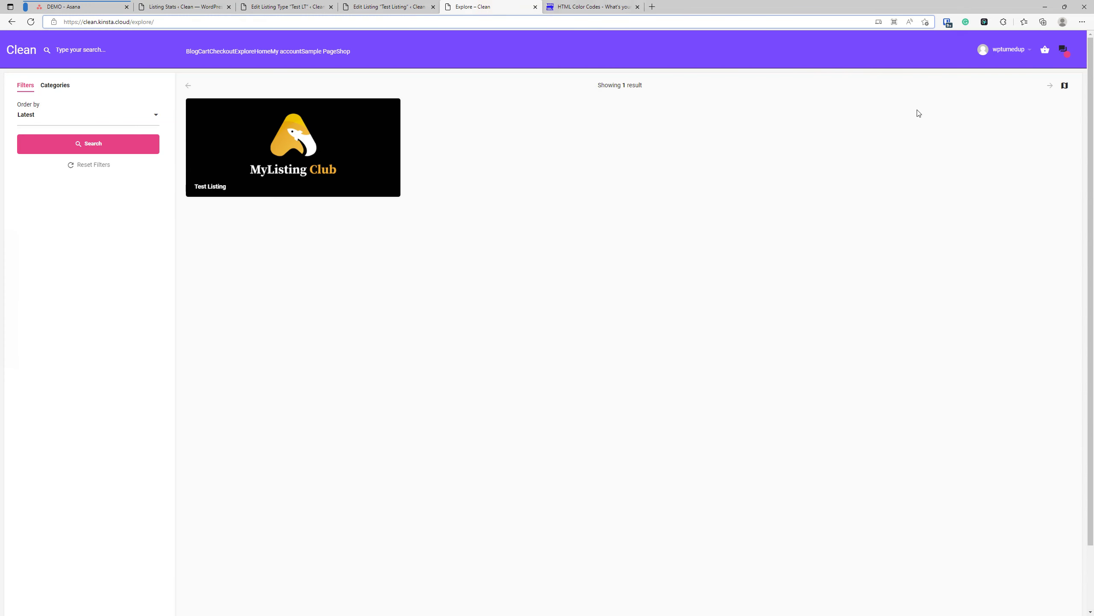
click(1028, 49)
click(984, 92)
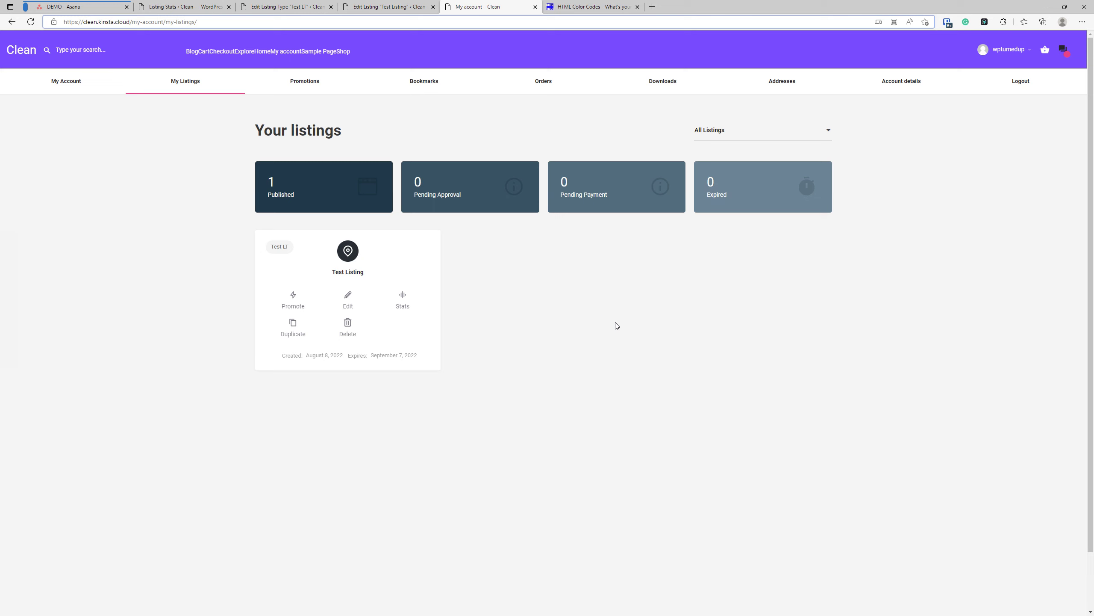
click(518, 277)
click(99, 5)
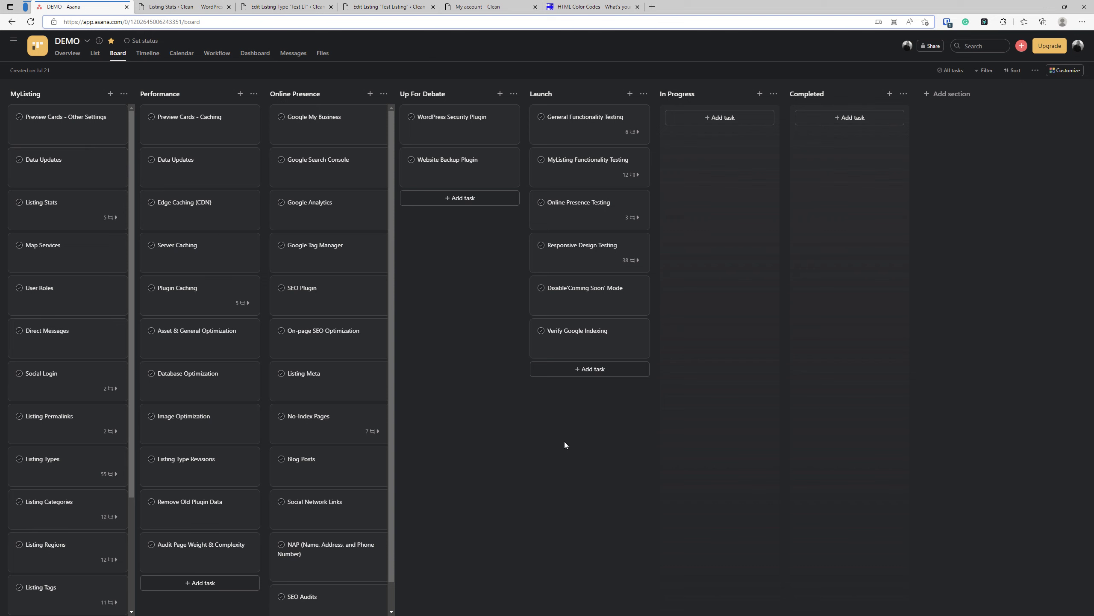
Read the Map Services task in Asana, then return to the Listing Stats tab
click(71, 255)
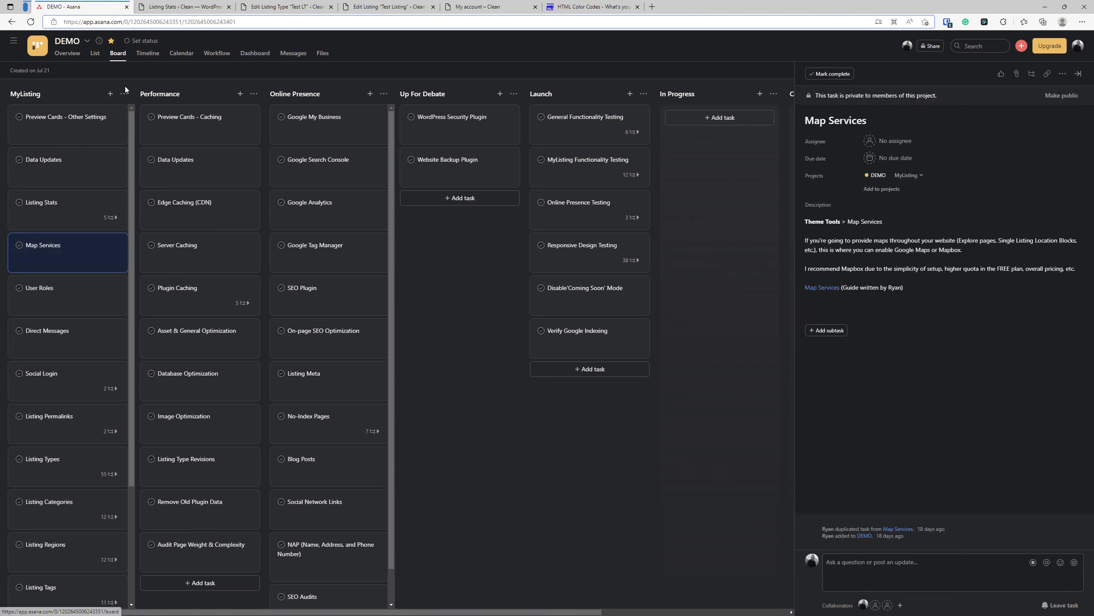
click(206, 6)
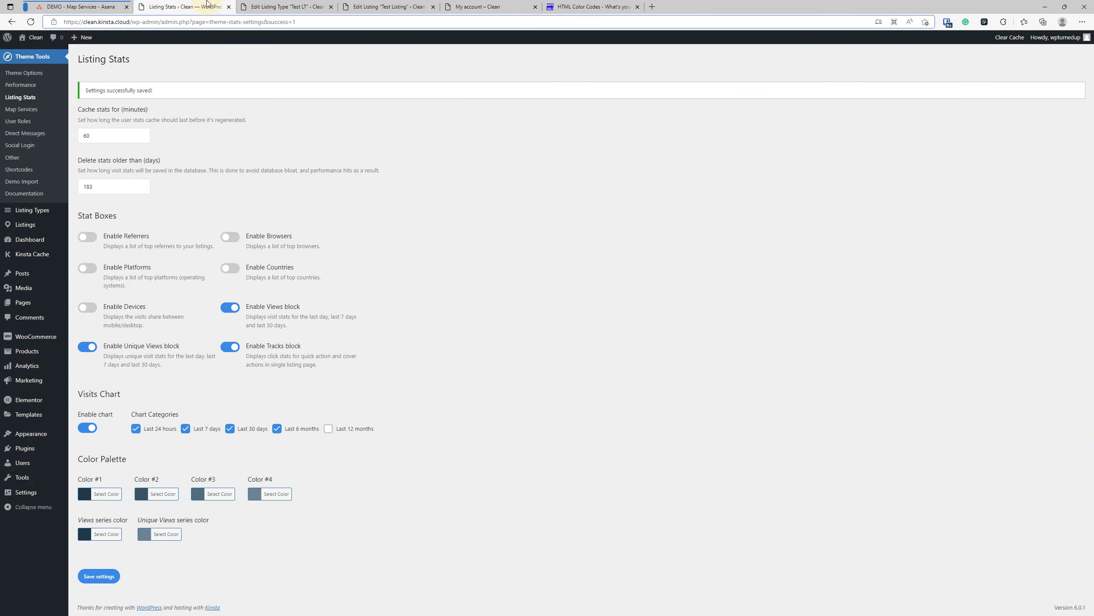
Set the Theme Tools Map Services provider to Mapbox, then go back to the Asana task
click(26, 113)
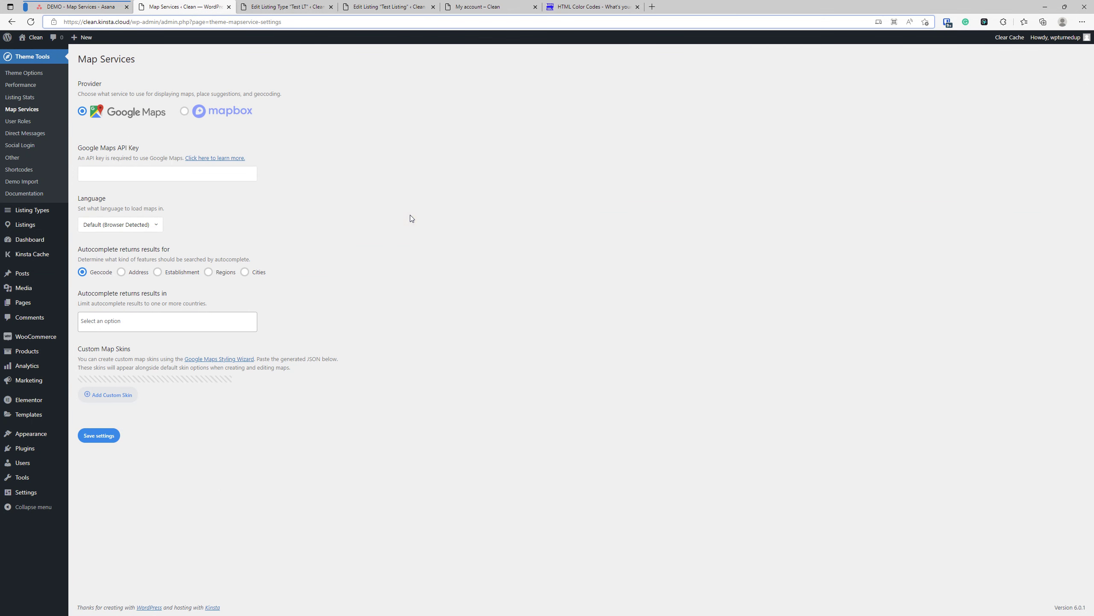
click(184, 111)
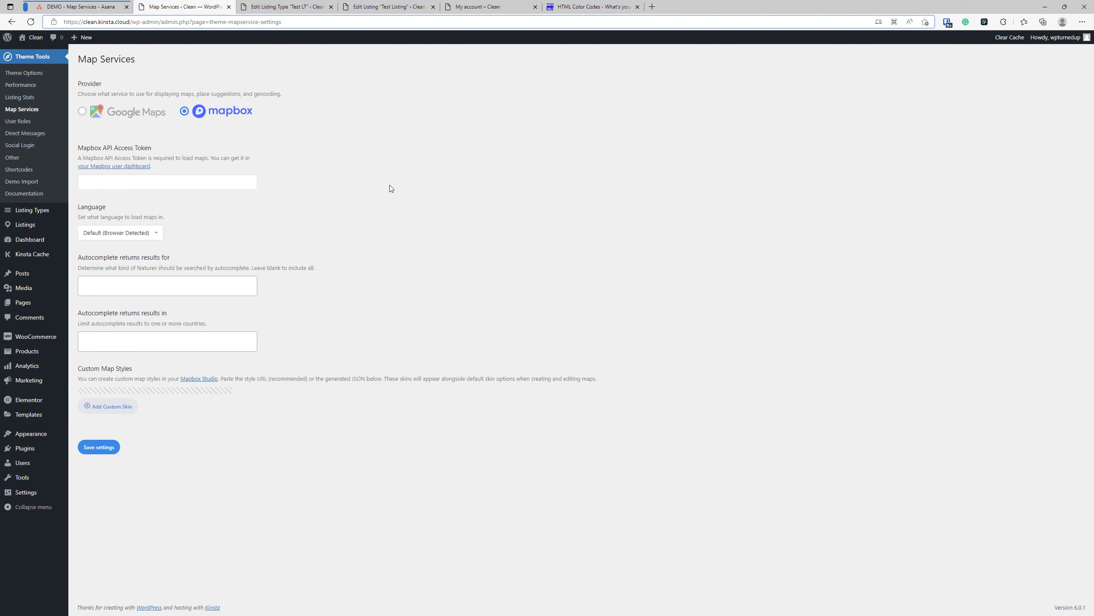
click(78, 6)
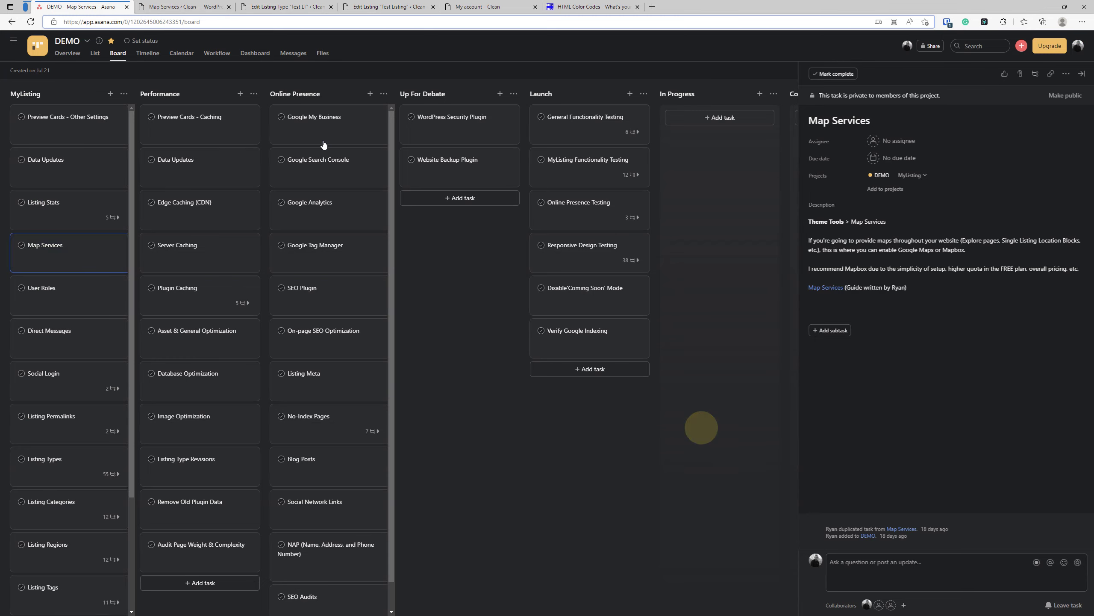
Switch back to the WordPress Map Services settings tab, with Mapbox selected as provider
click(181, 7)
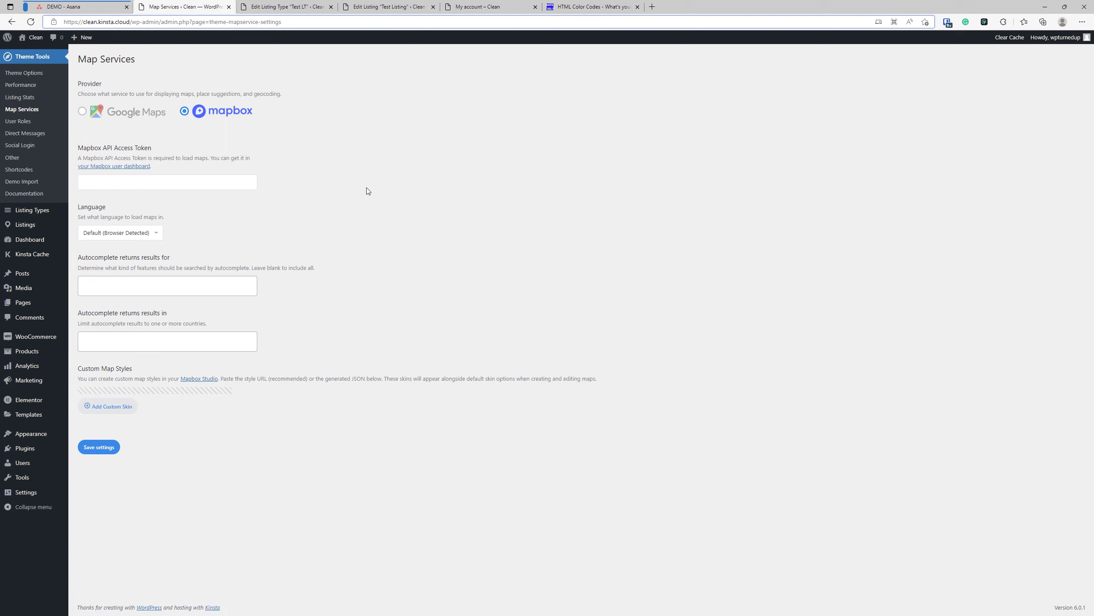
click(171, 182)
click(181, 279)
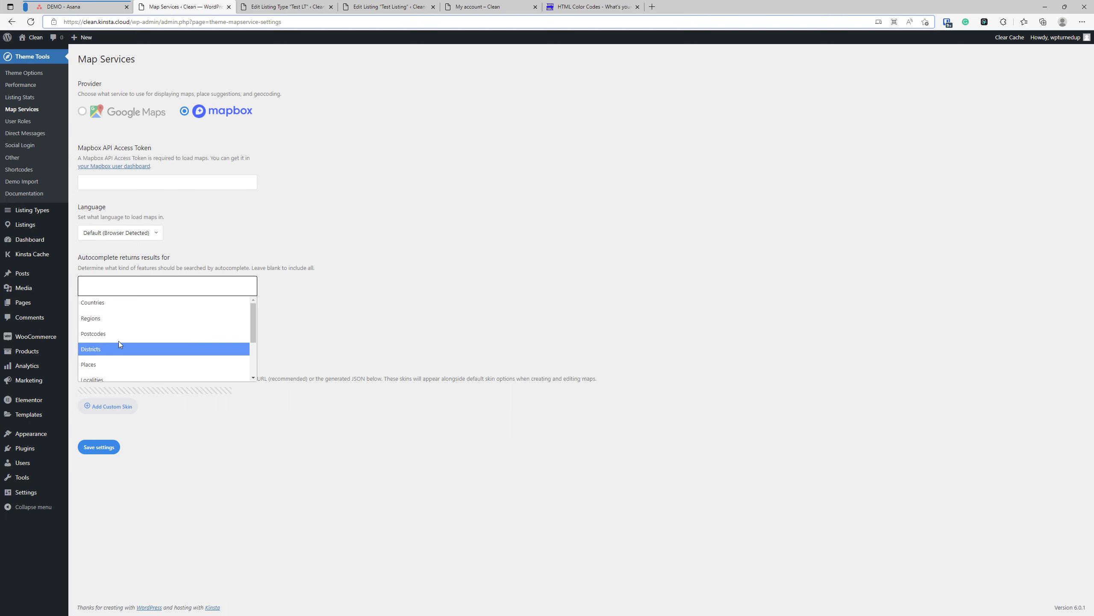
scroll(117, 345, down, 2)
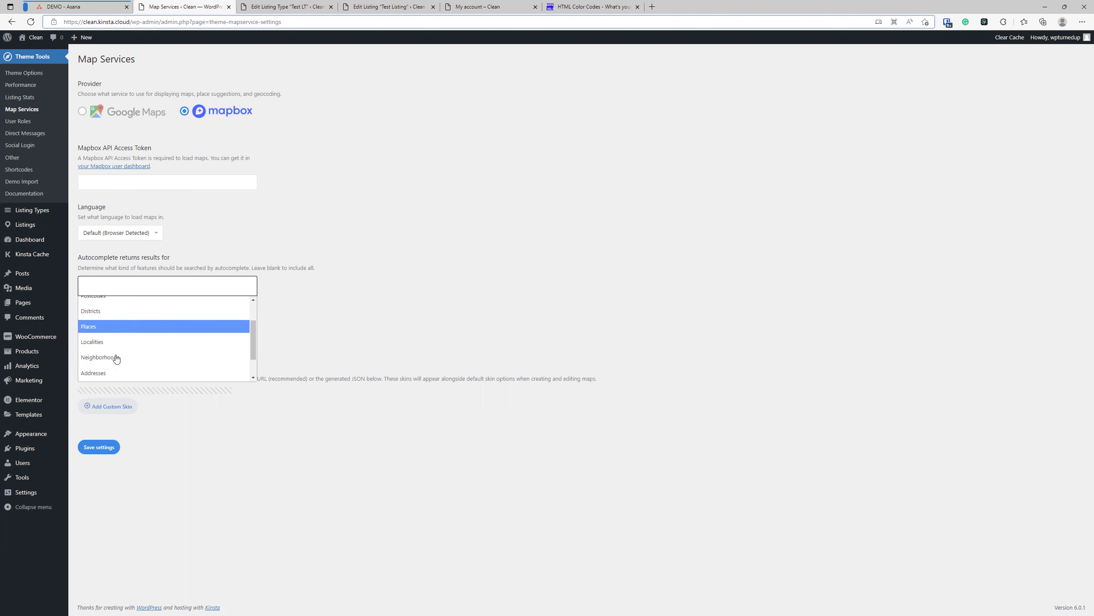
scroll(117, 362, down, 3)
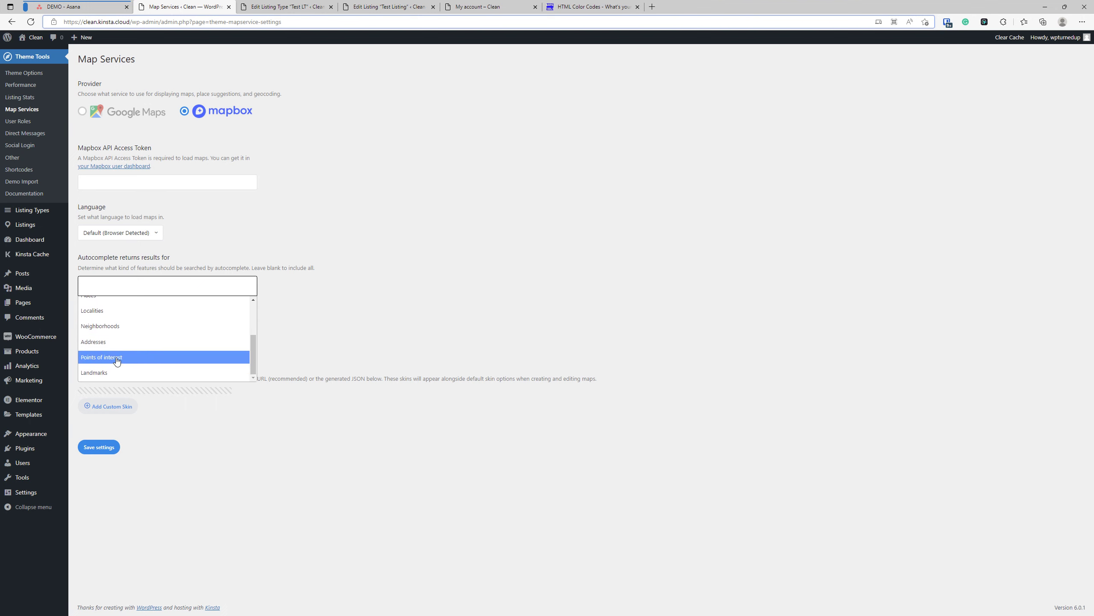
click(264, 341)
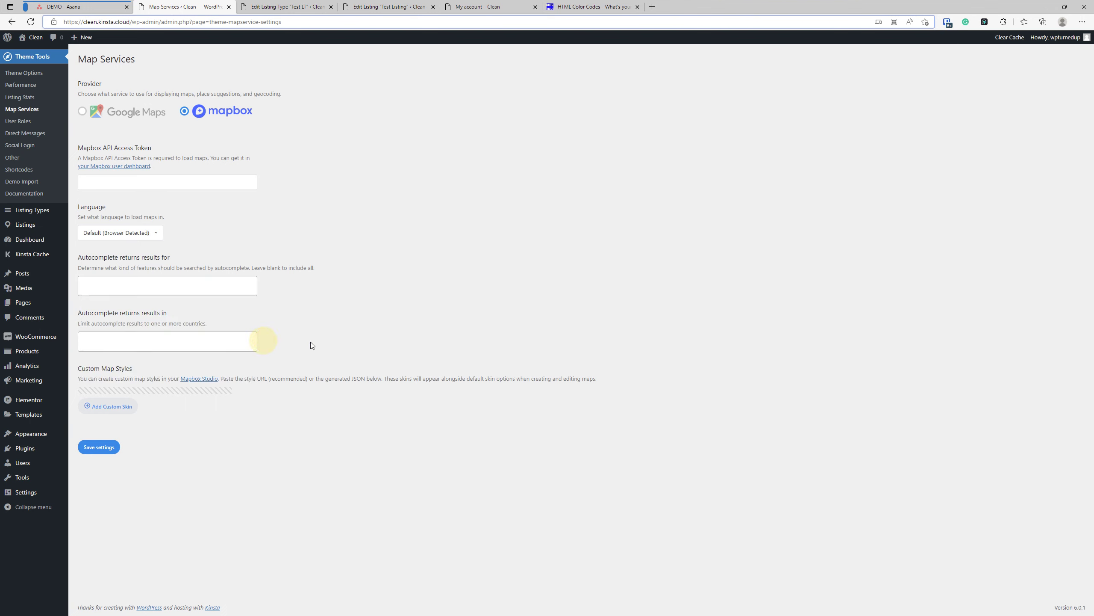
click(183, 284)
click(139, 318)
click(154, 283)
click(129, 349)
click(175, 286)
click(150, 358)
click(85, 283)
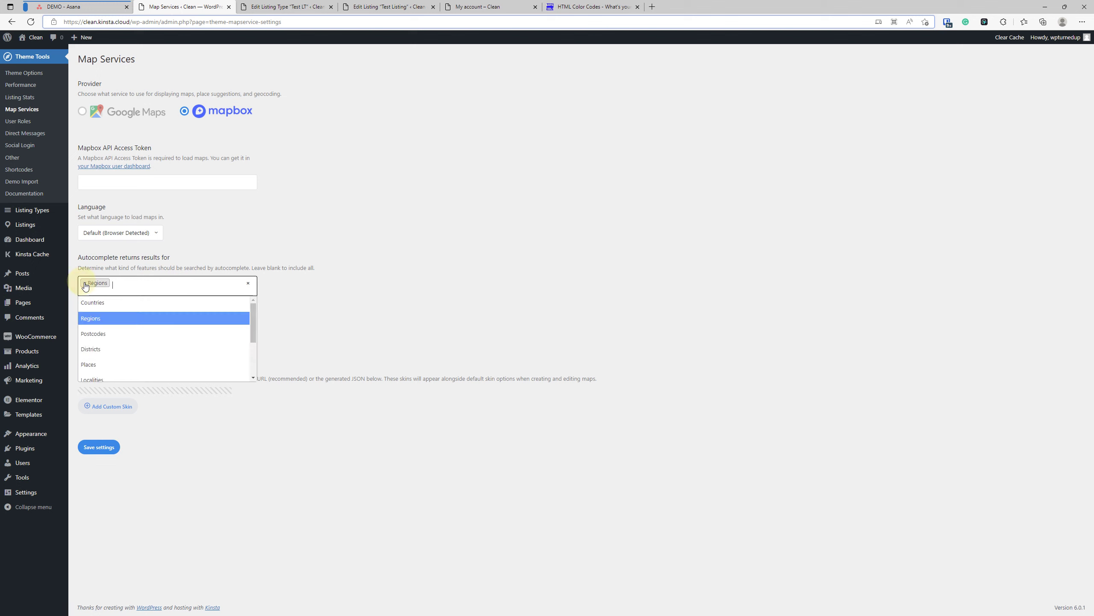
click(499, 263)
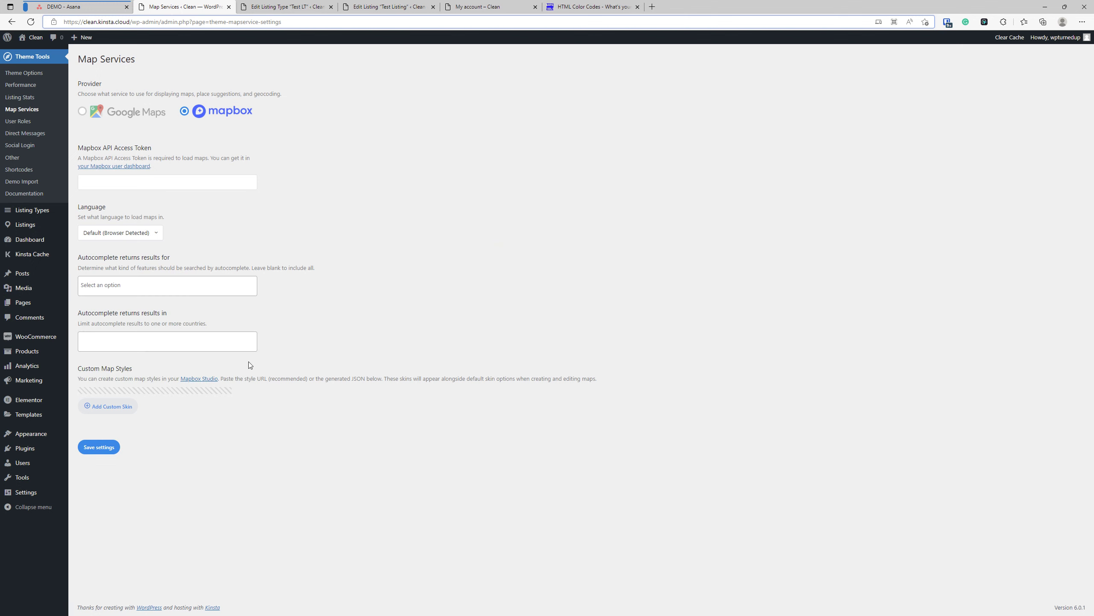
click(365, 244)
click(156, 342)
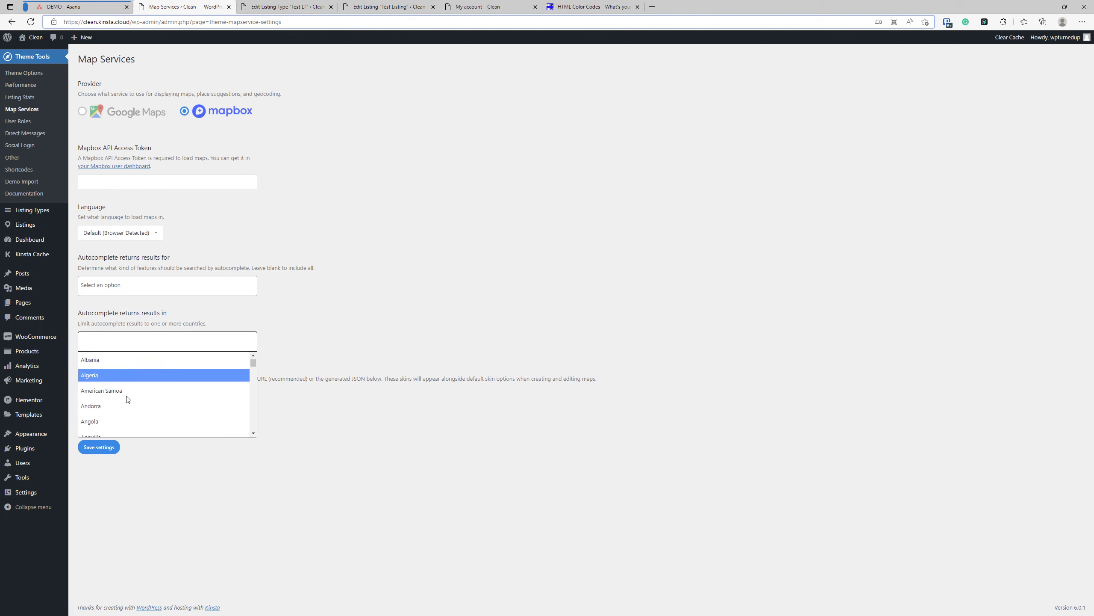
click(341, 322)
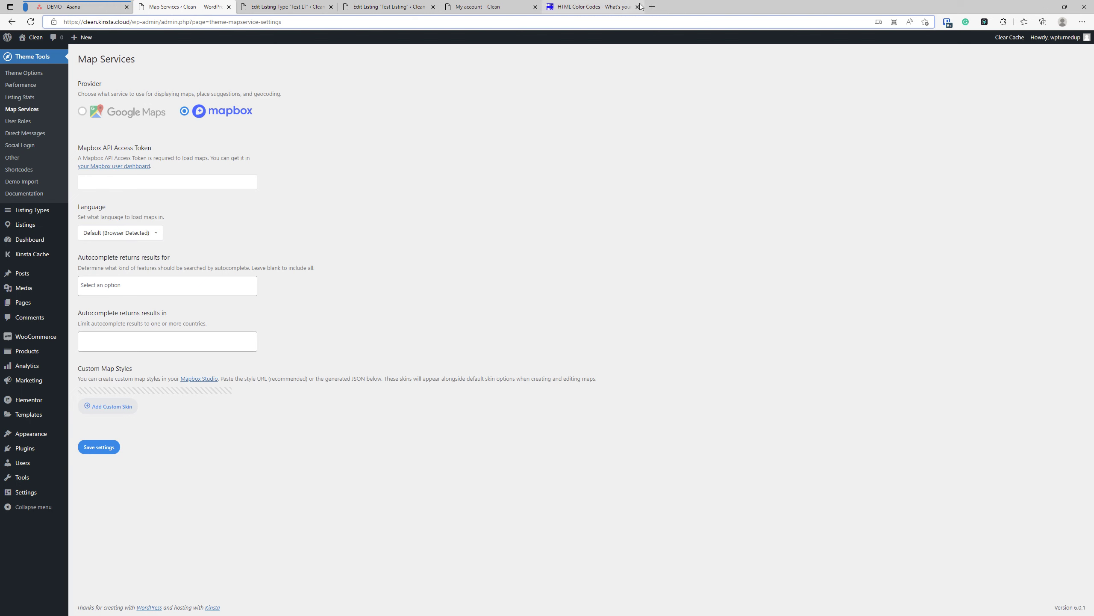
In a new tab, load the Basecamp demo site and open its explore map
click(653, 7)
text(base)
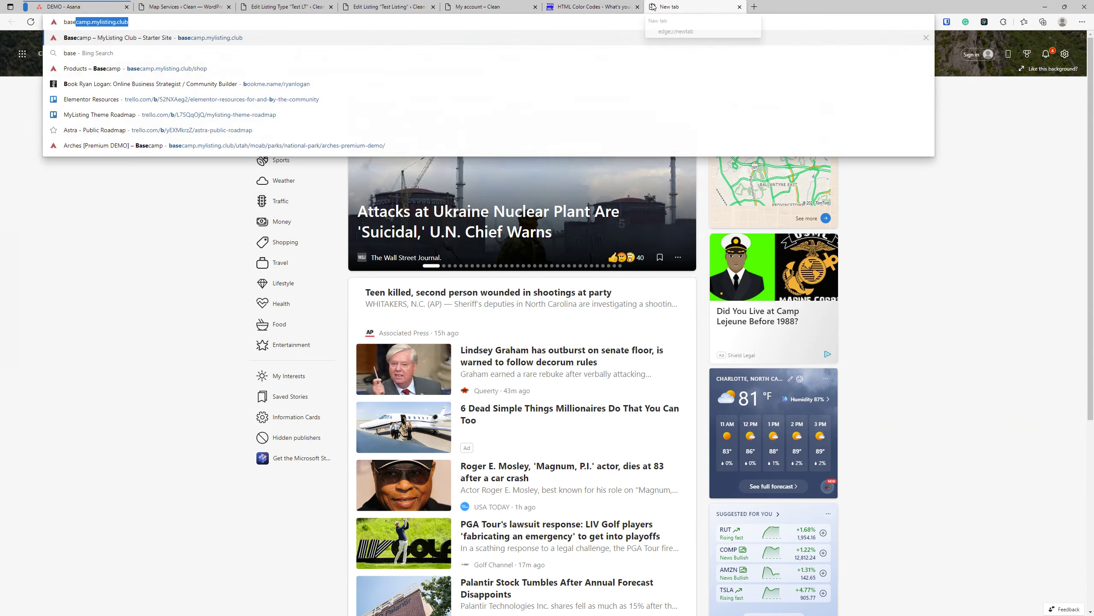
key(Return)
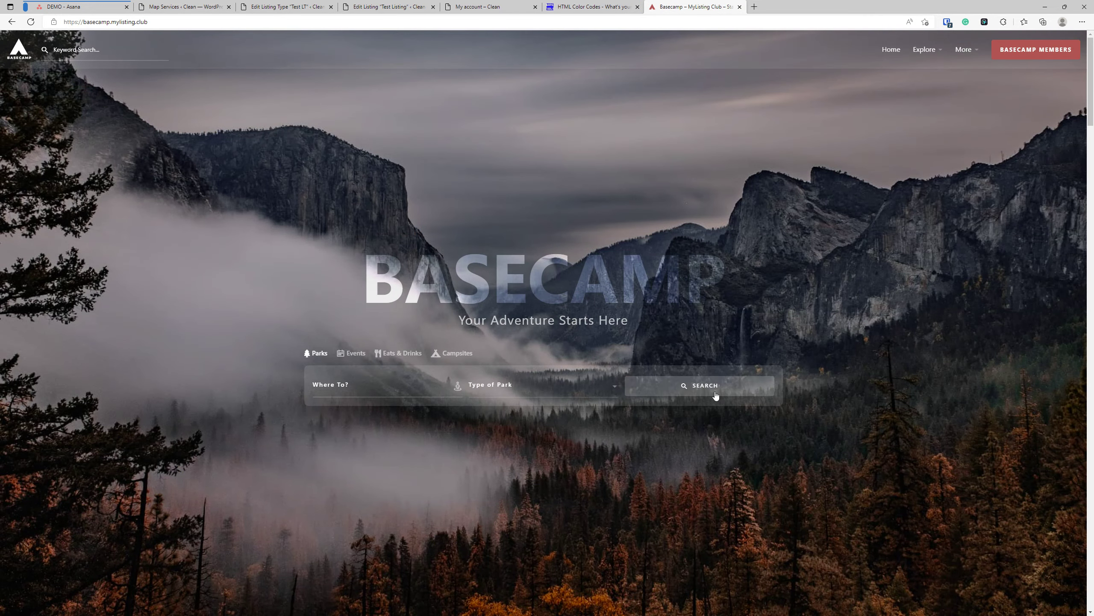
click(720, 386)
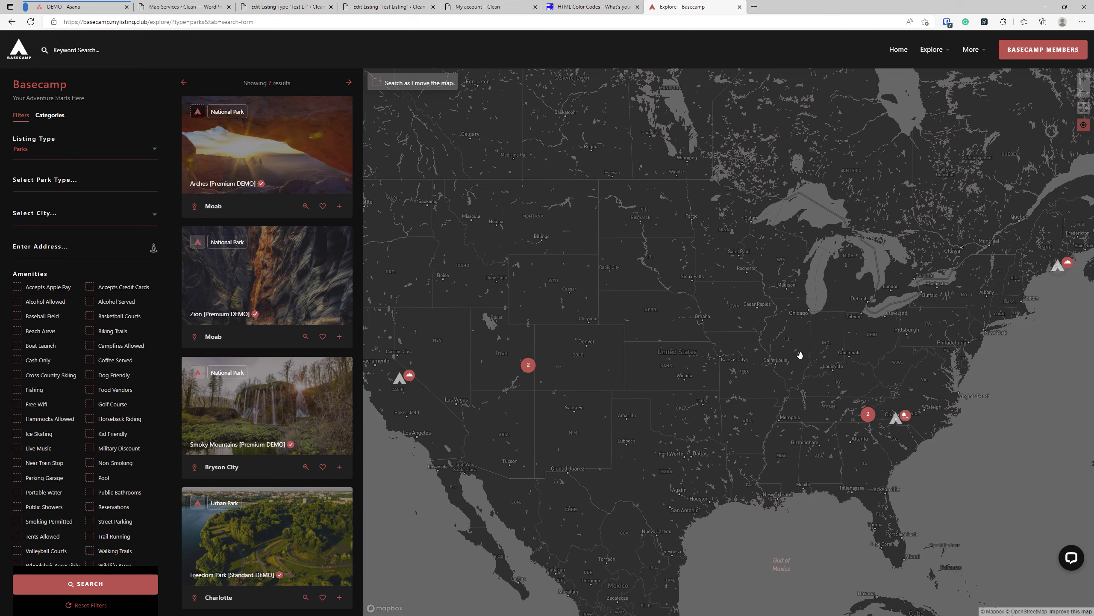
Load the Charlotte demo site and open its explore page map
click(222, 22)
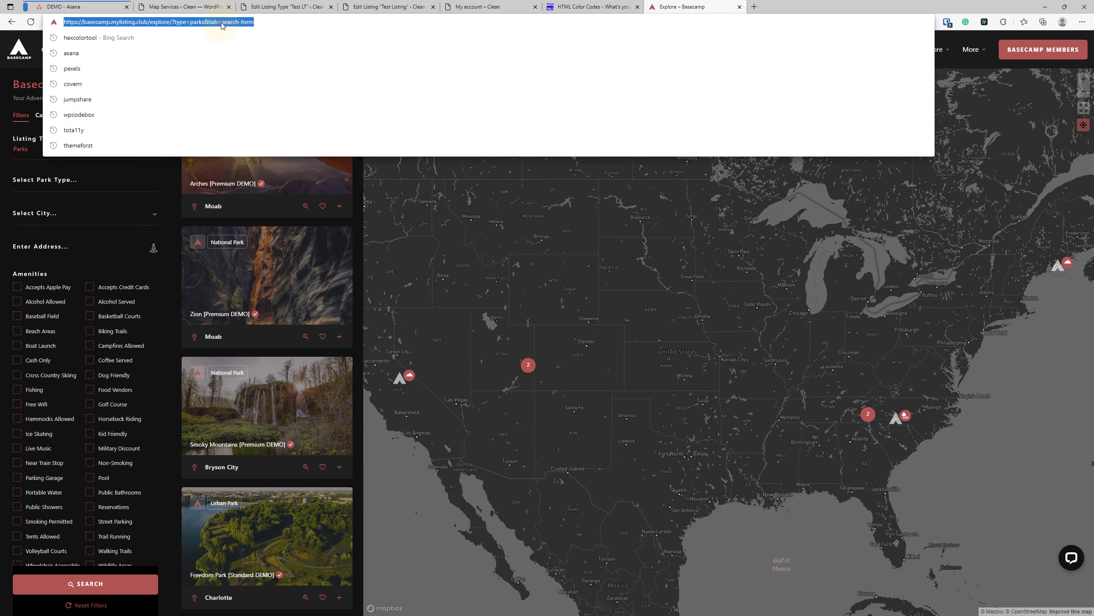
text(charlotte.mylisting.club)
key(Return)
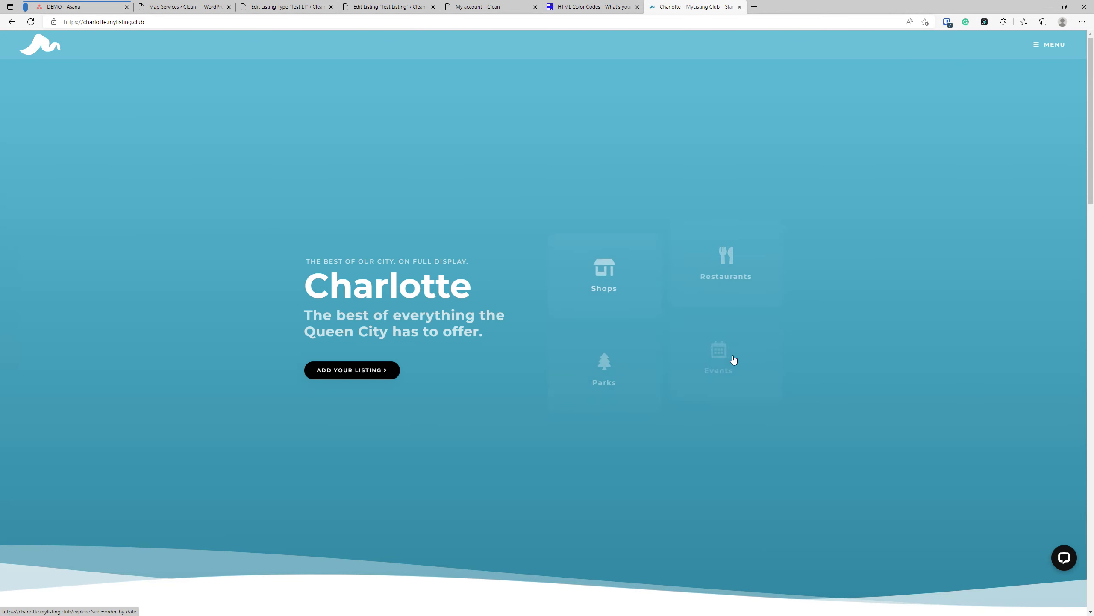
click(739, 418)
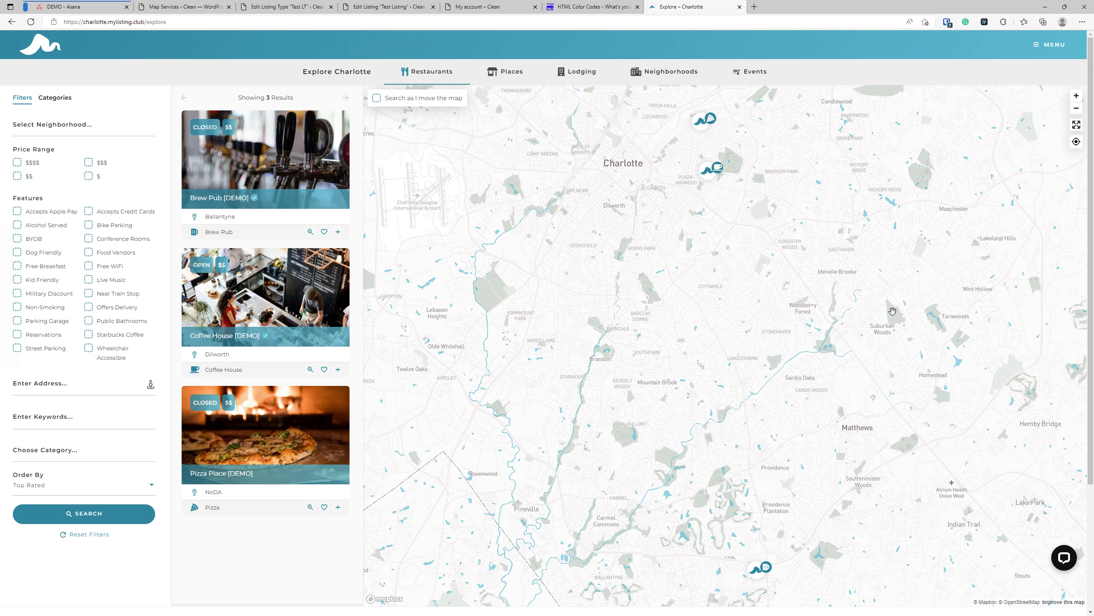
Load the Vow demo site, view its explore map, then return to Map Services
click(208, 23)
text(vow)
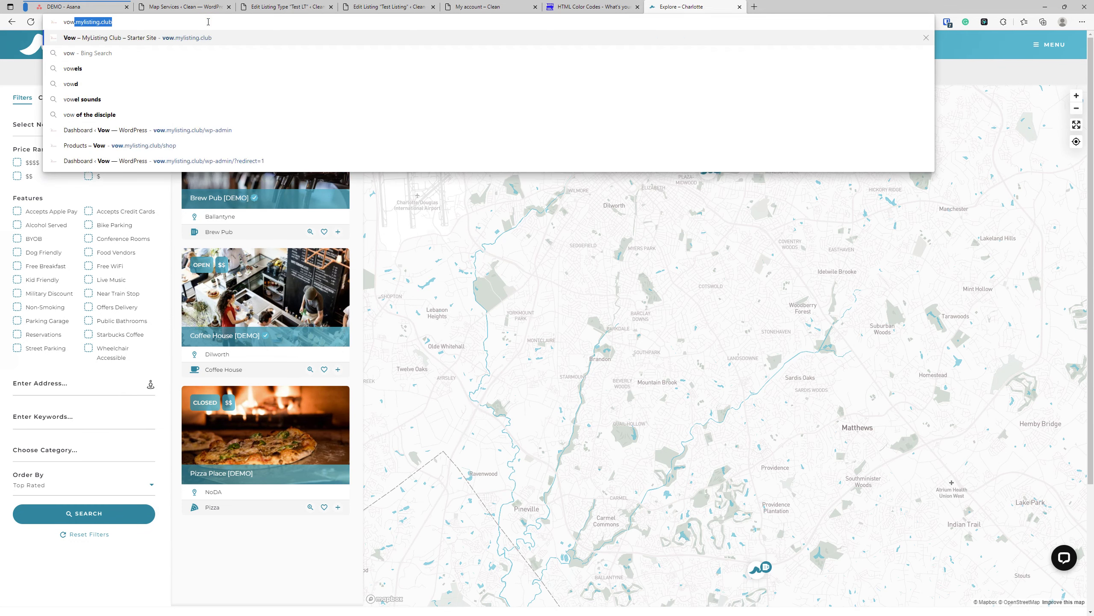
key(Return)
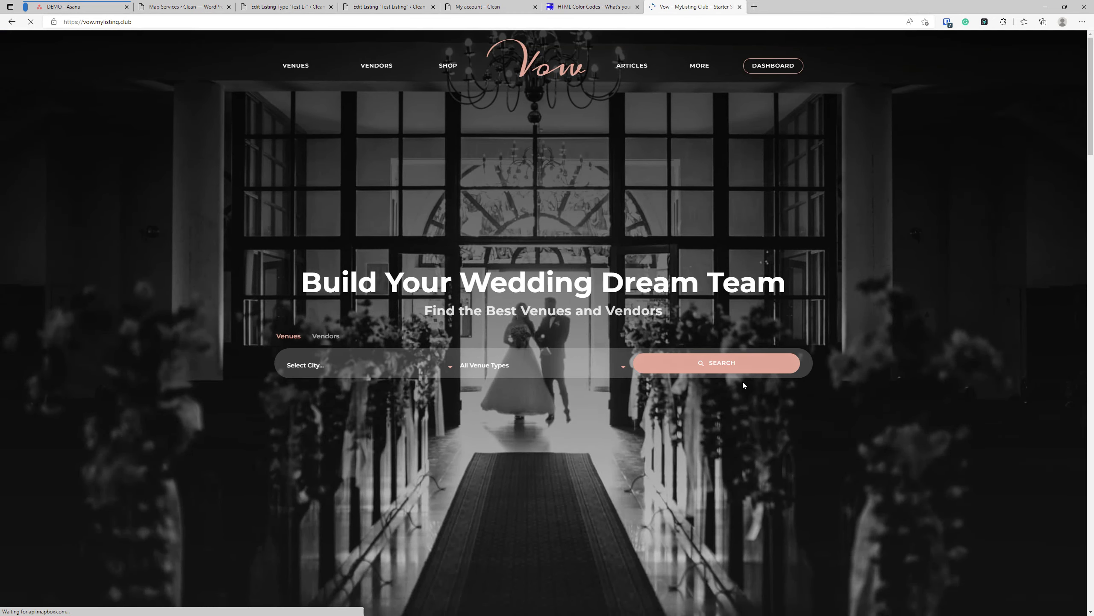
click(749, 373)
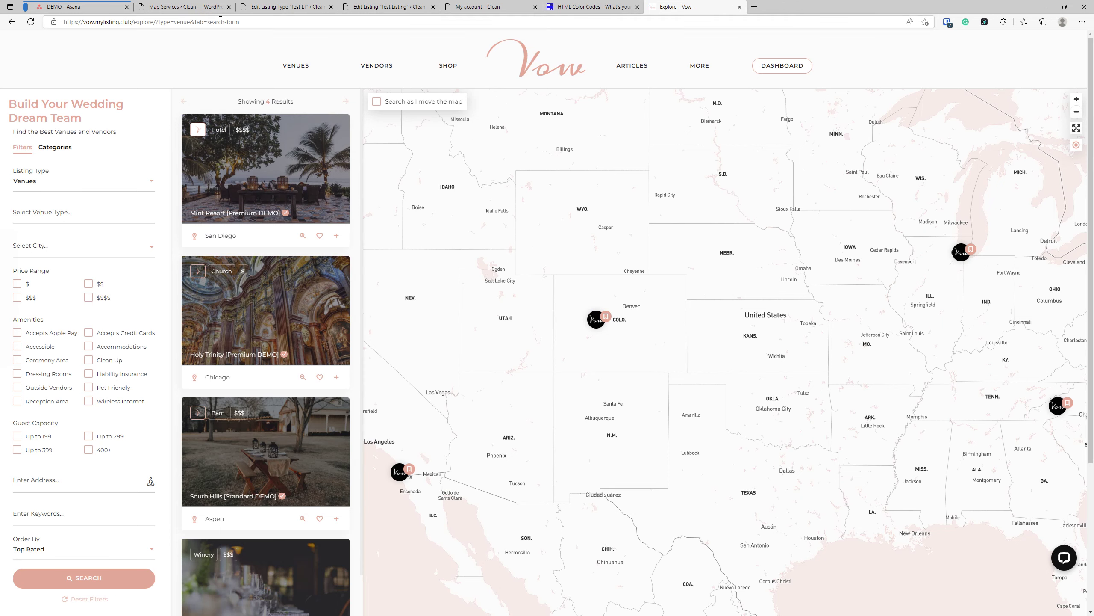
click(171, 5)
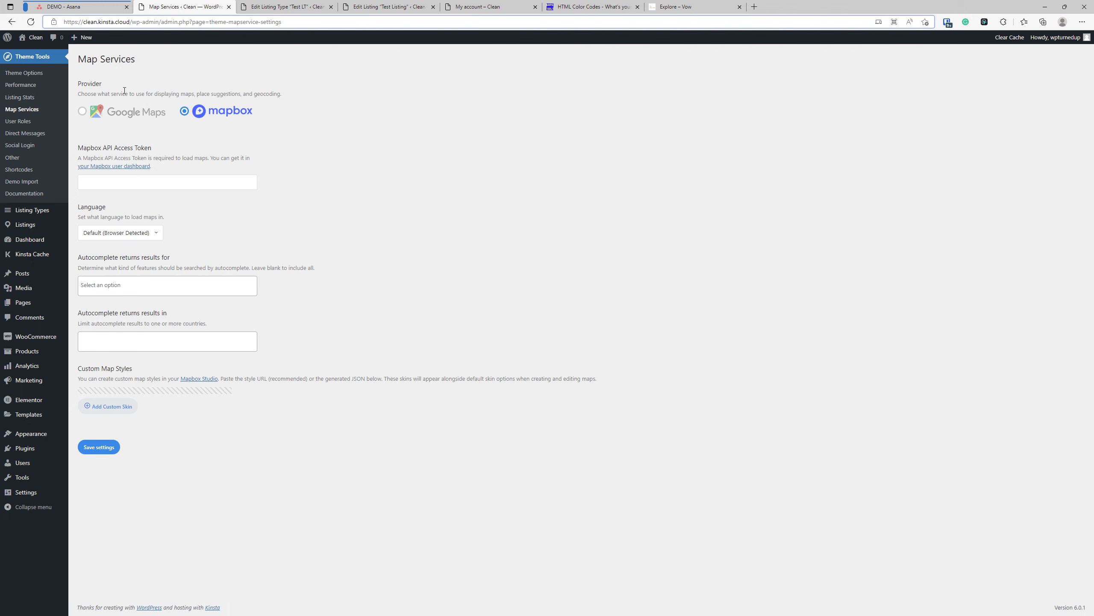
Switch to the DEMO – Asana tab to view the project board
click(69, 7)
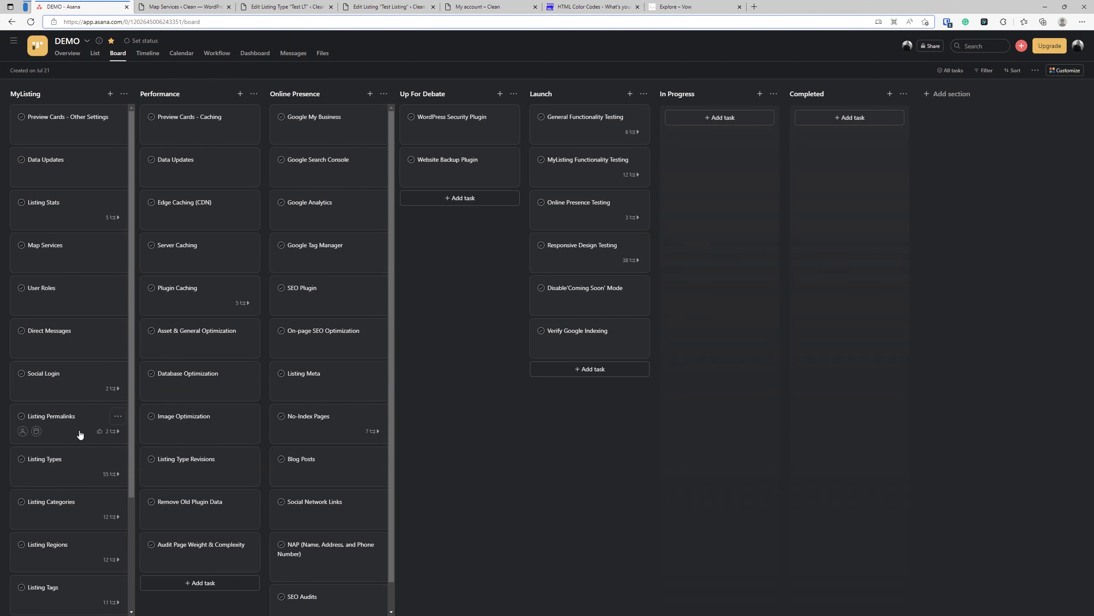